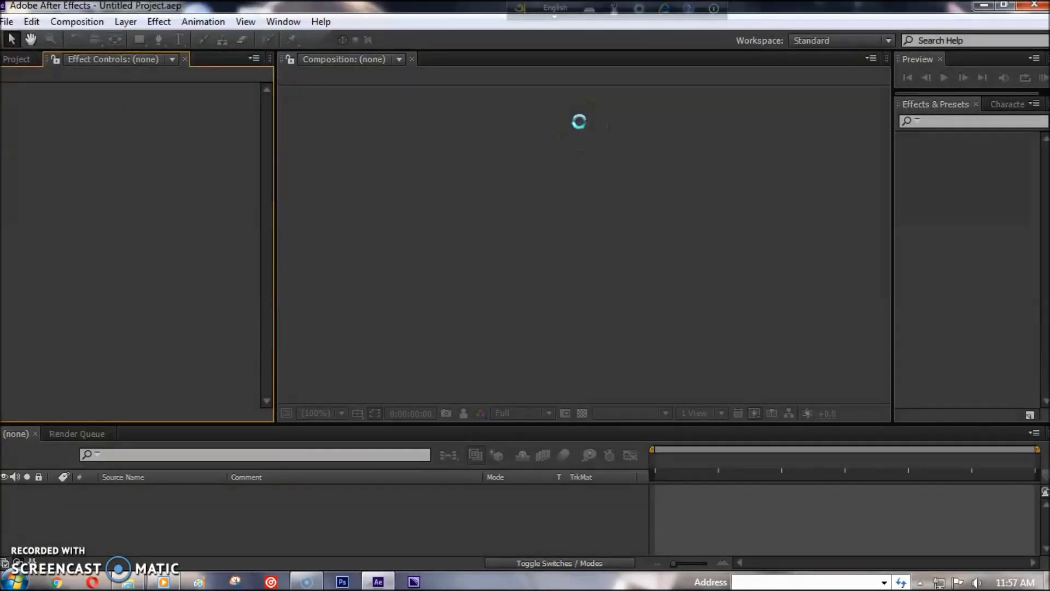
- Create a new composition, Comp 1, with the default settings
{"action": "left_click", "coordinate": [17, 59]}
{"action": "left_click", "coordinate": [77, 21]}
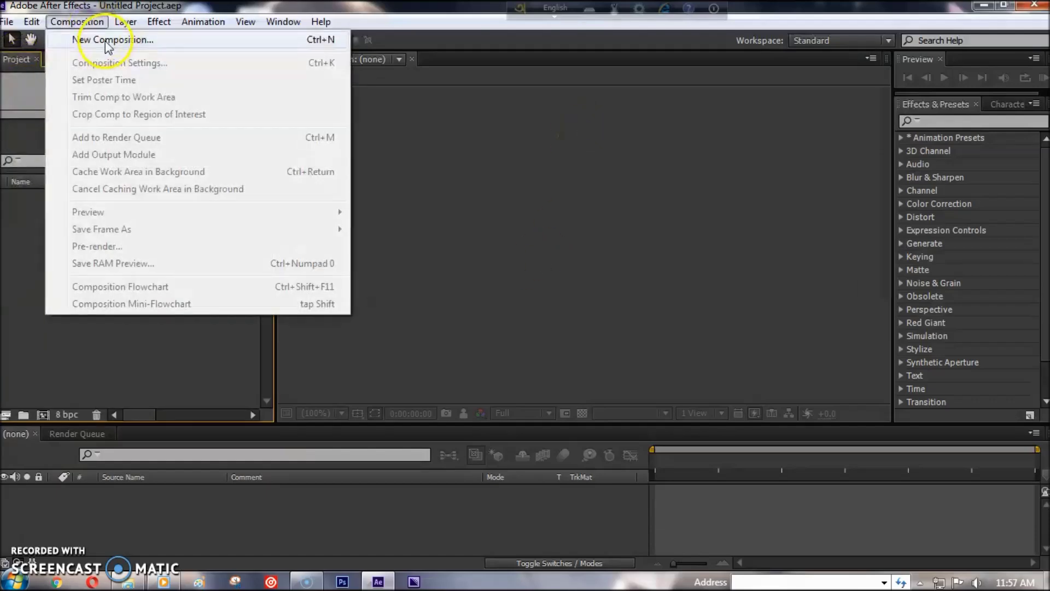
{"action": "left_click", "coordinate": [76, 35]}
{"action": "left_click", "coordinate": [580, 444]}
- Import the anime girl PNG from the Renders folder and Song.mp3 into the project
{"action": "right_click", "coordinate": [119, 277]}
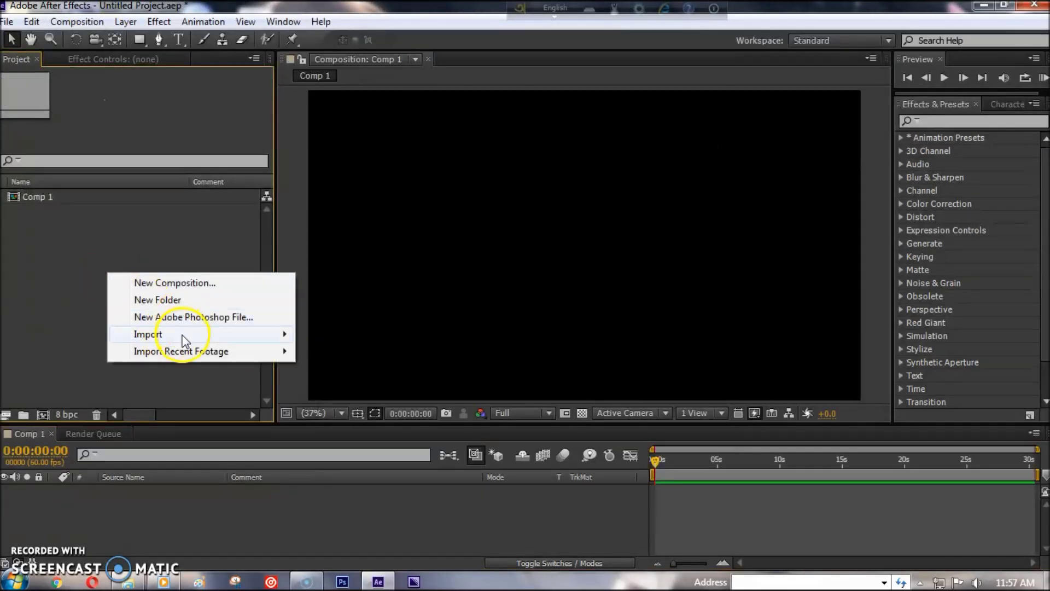
{"action": "left_click", "coordinate": [336, 354]}
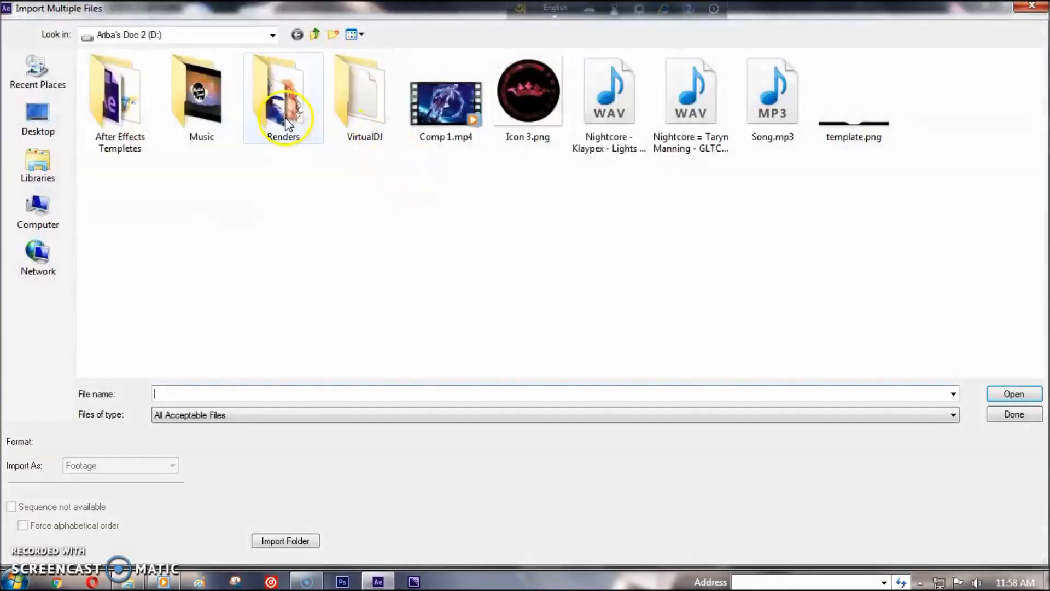
{"action": "double_click", "coordinate": [288, 123]}
{"action": "left_click_drag", "start_coordinate": [1036, 87], "coordinate": [1037, 159]}
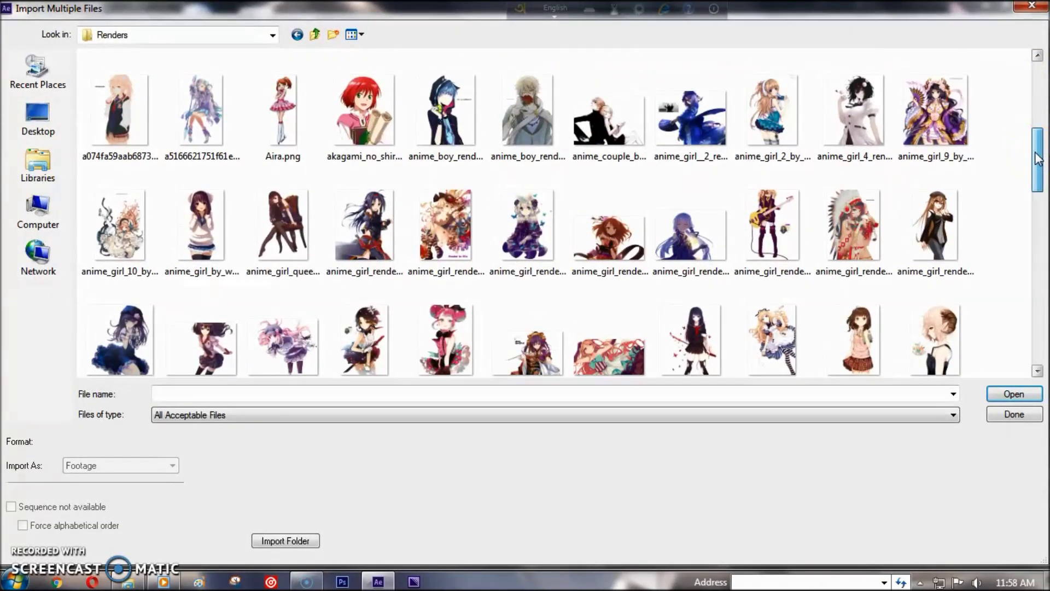
{"action": "double_click", "coordinate": [687, 228]}
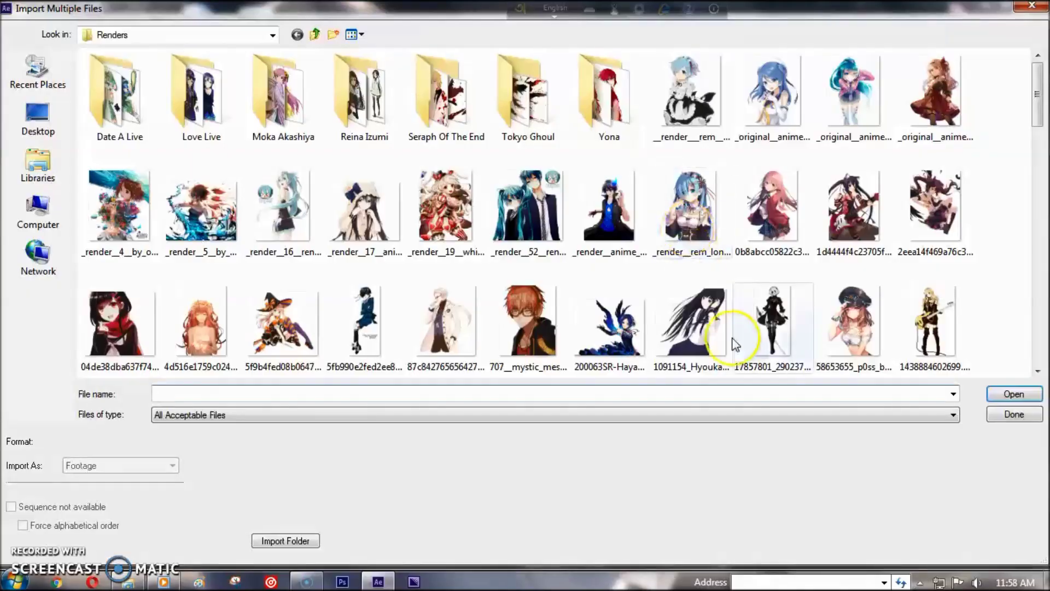
{"action": "left_click", "coordinate": [1013, 414]}
- Add the image and Song.mp3 to Comp 1, with the image on top, enlarged and centred
{"action": "left_click_drag", "start_coordinate": [134, 203], "coordinate": [196, 497]}
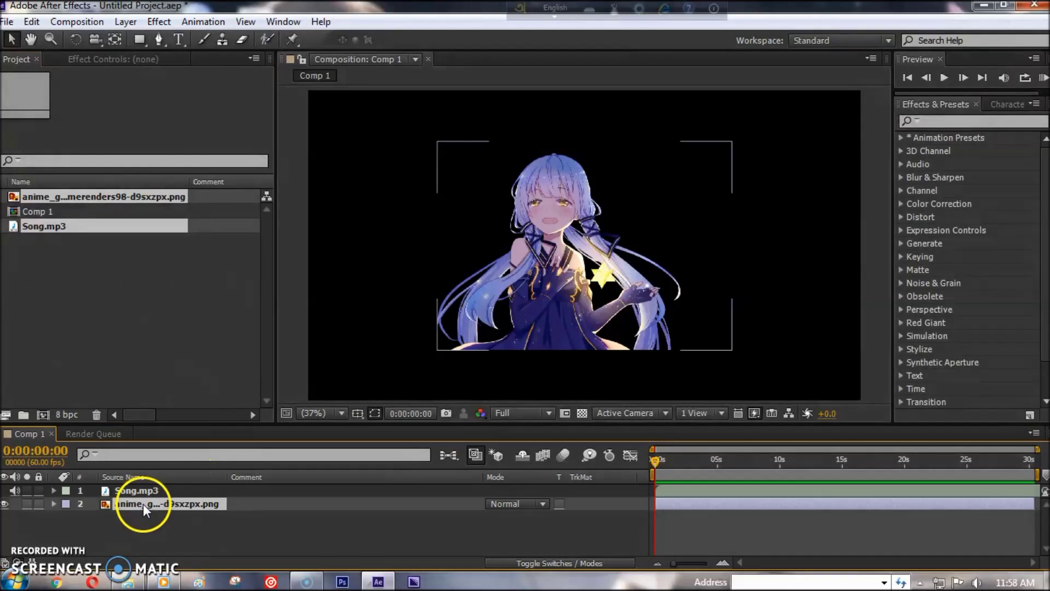
{"action": "left_click_drag", "start_coordinate": [143, 504], "coordinate": [146, 487]}
{"action": "left_click_drag", "start_coordinate": [732, 351], "coordinate": [787, 374]}
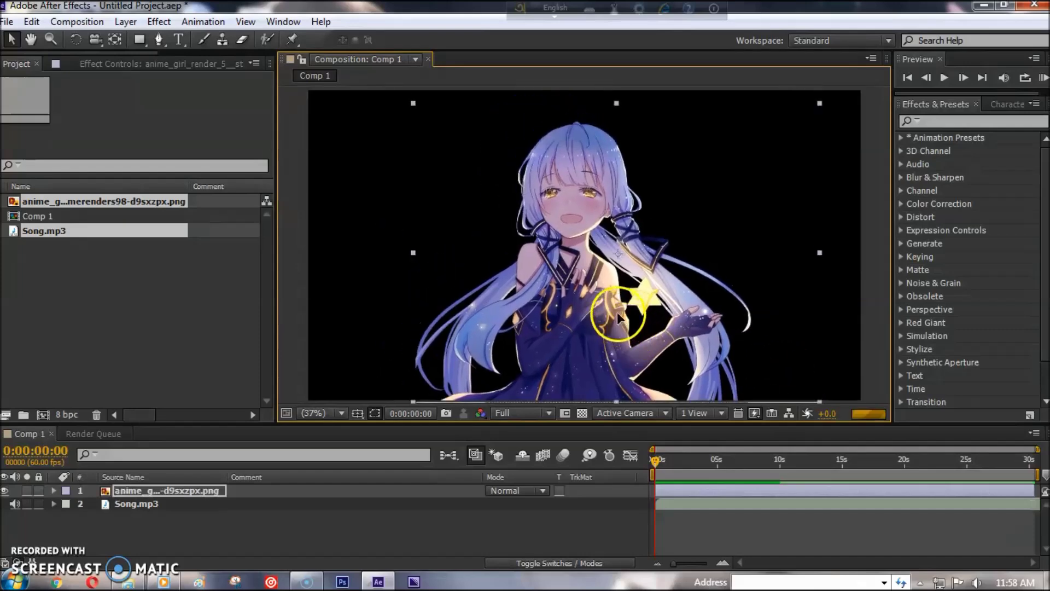
{"action": "left_click_drag", "start_coordinate": [617, 310], "coordinate": [652, 320]}
{"action": "left_click_drag", "start_coordinate": [822, 383], "coordinate": [838, 398]}
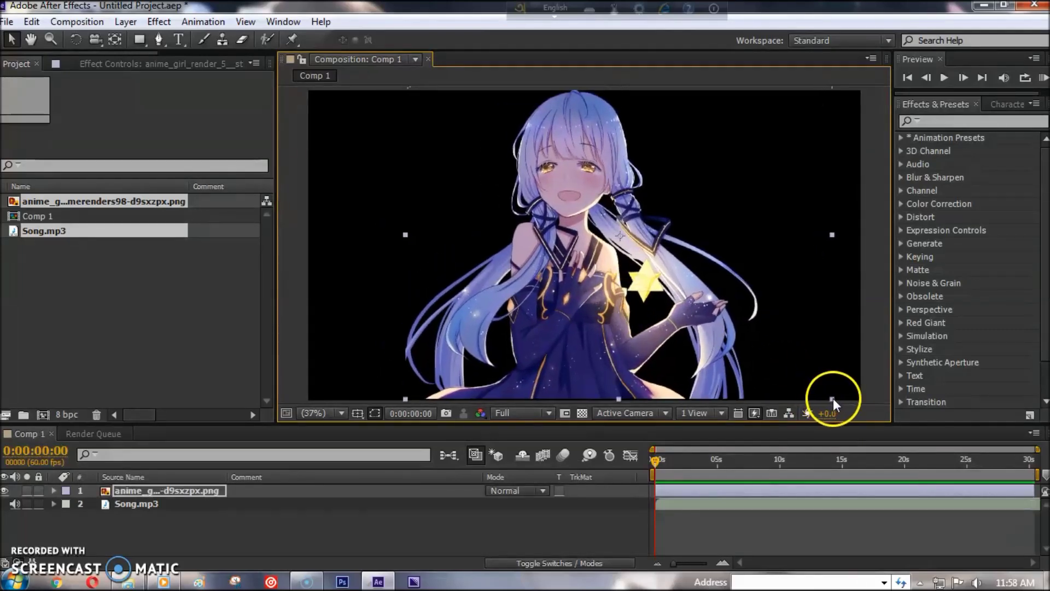
{"action": "left_click_drag", "start_coordinate": [700, 359], "coordinate": [715, 372]}
{"action": "left_click", "coordinate": [313, 540]}
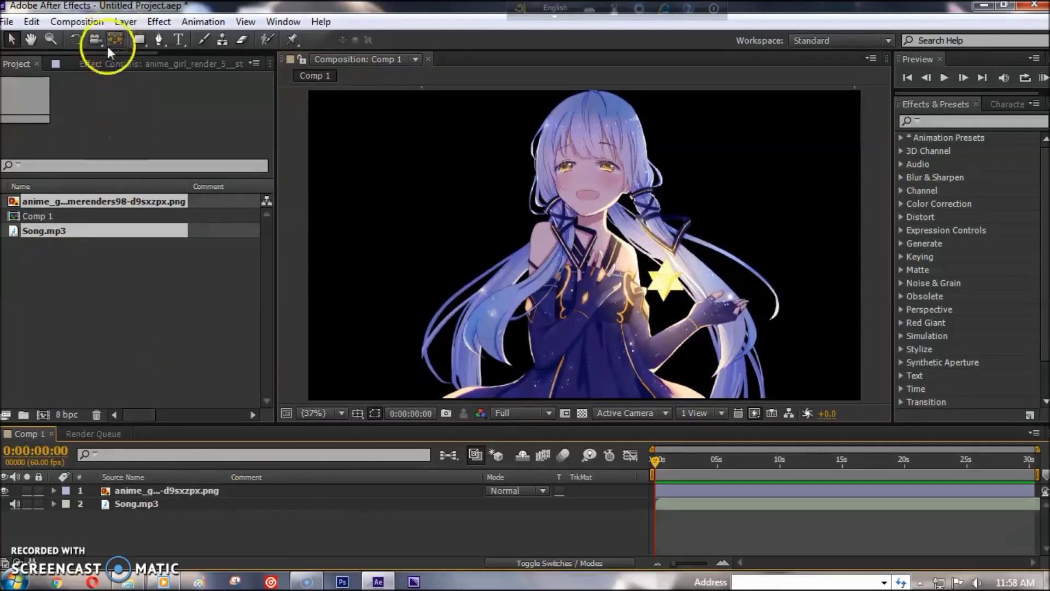
{"action": "left_click", "coordinate": [126, 21]}
- Create a new solid layer named 'audio react'
{"action": "mouse_move", "coordinate": [227, 38]}
{"action": "left_click", "coordinate": [453, 50]}
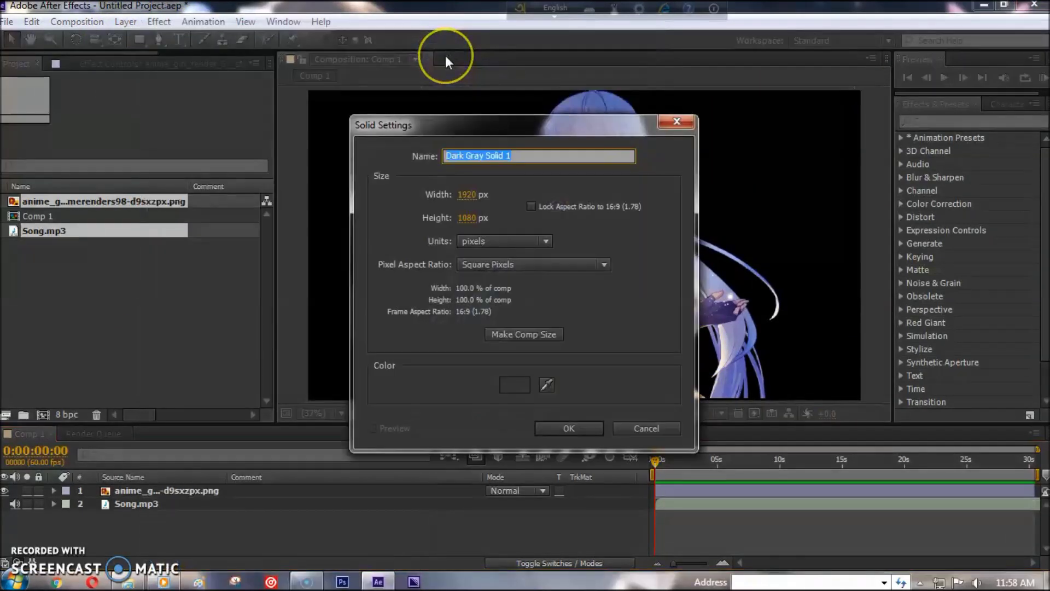
{"action": "key", "text": "BackSpace"}
{"action": "type", "text": "audio react"}
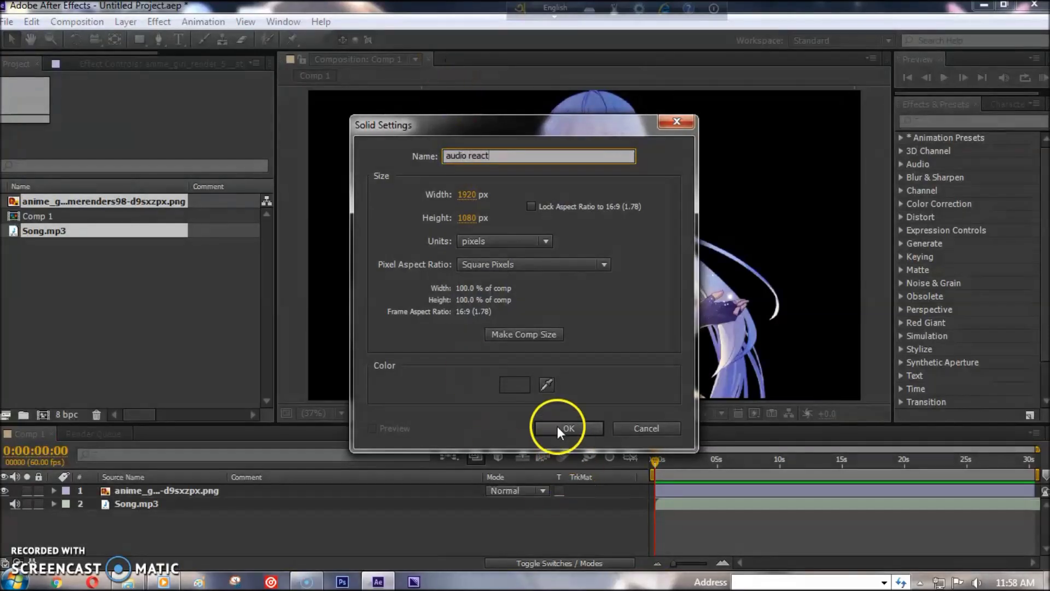
{"action": "left_click", "coordinate": [569, 427]}
- Apply Audio Spectrum to the solid, driven by Song.mp3, and hide the image layer
{"action": "left_click", "coordinate": [952, 121]}
{"action": "type", "text": "spe"}
{"action": "left_click_drag", "start_coordinate": [966, 282], "coordinate": [604, 239]}
{"action": "left_click", "coordinate": [4, 503]}
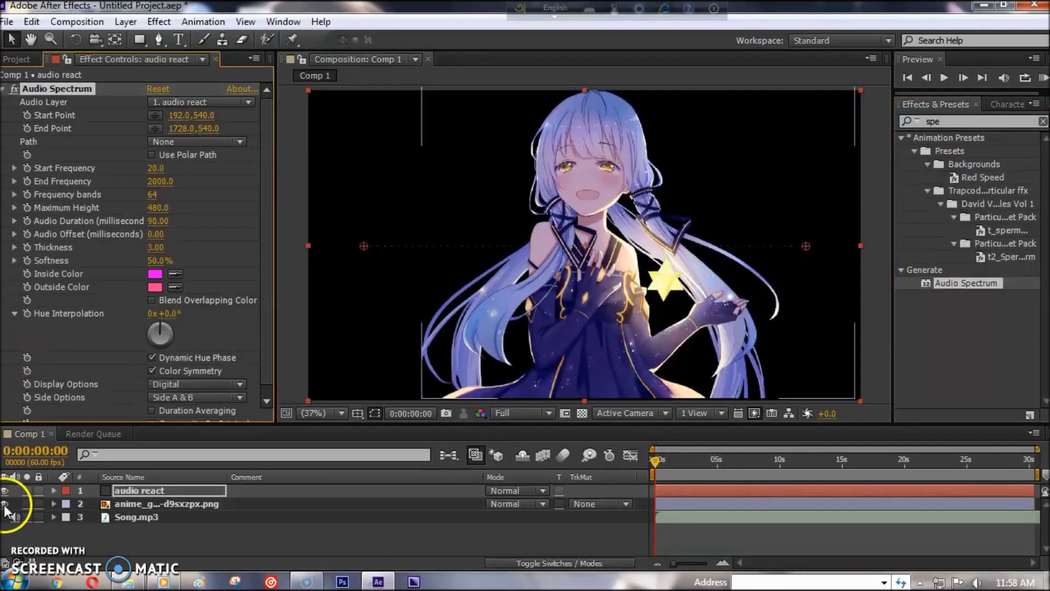
{"action": "left_click", "coordinate": [172, 104]}
{"action": "left_click", "coordinate": [201, 110]}
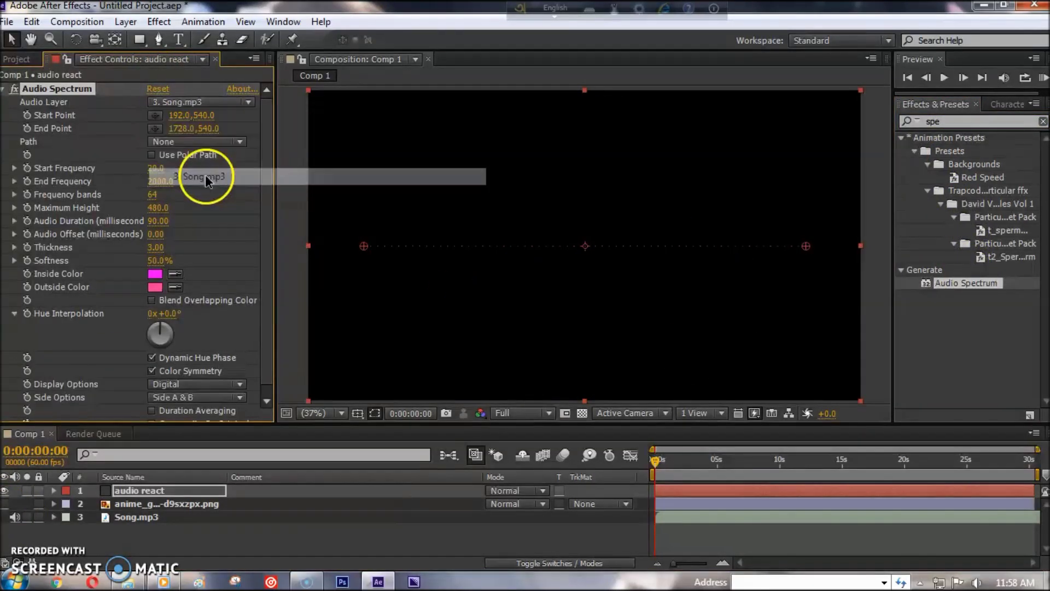
- Set the spectrum Start Point to 0,782 and End Point to 1920,782
{"action": "left_click", "coordinate": [17, 562]}
{"action": "left_click", "coordinate": [16, 562]}
{"action": "left_click_drag", "start_coordinate": [565, 464], "coordinate": [589, 461]}
{"action": "left_click", "coordinate": [181, 115]}
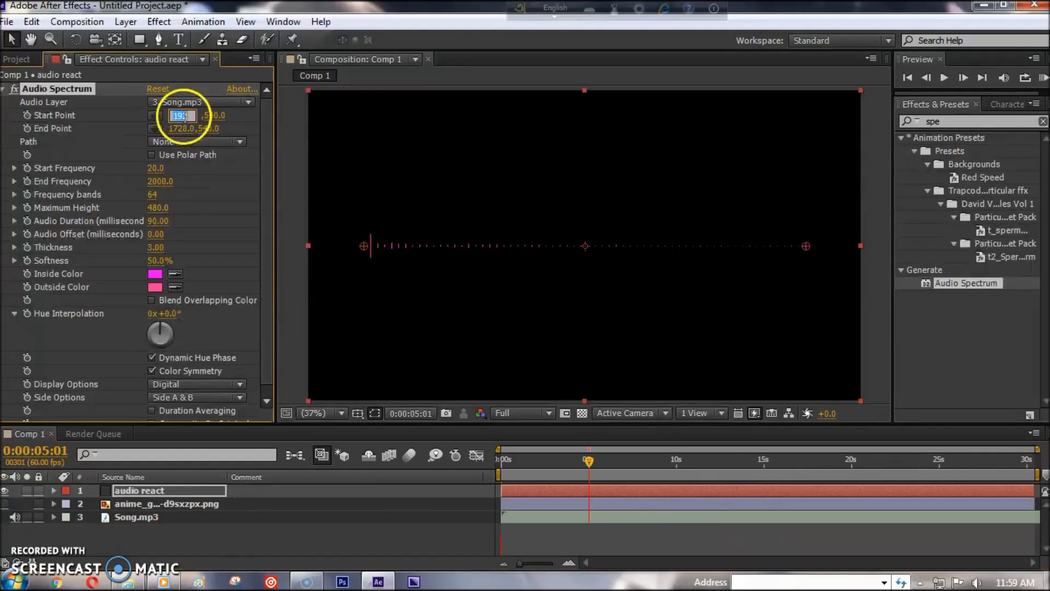
{"action": "left_click", "coordinate": [208, 115]}
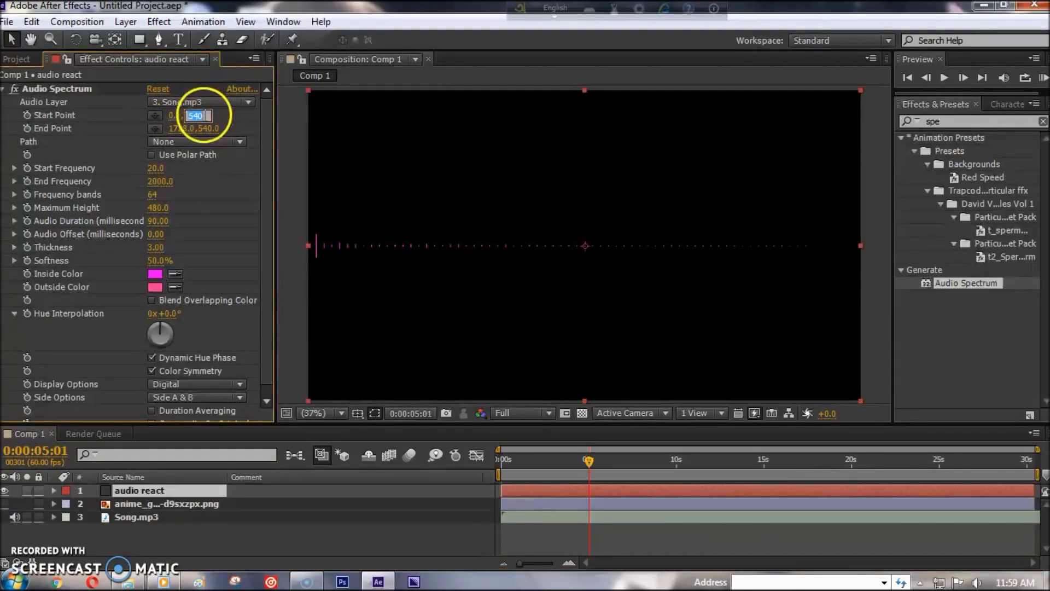
{"action": "type", "text": "2"}
{"action": "key", "text": "Return"}
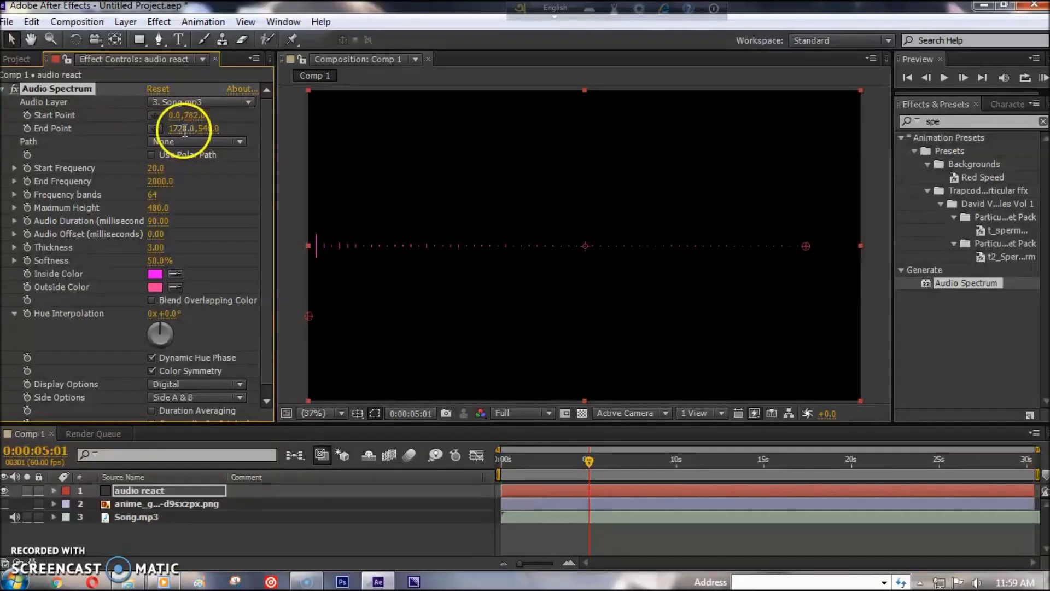
{"action": "left_click", "coordinate": [210, 128]}
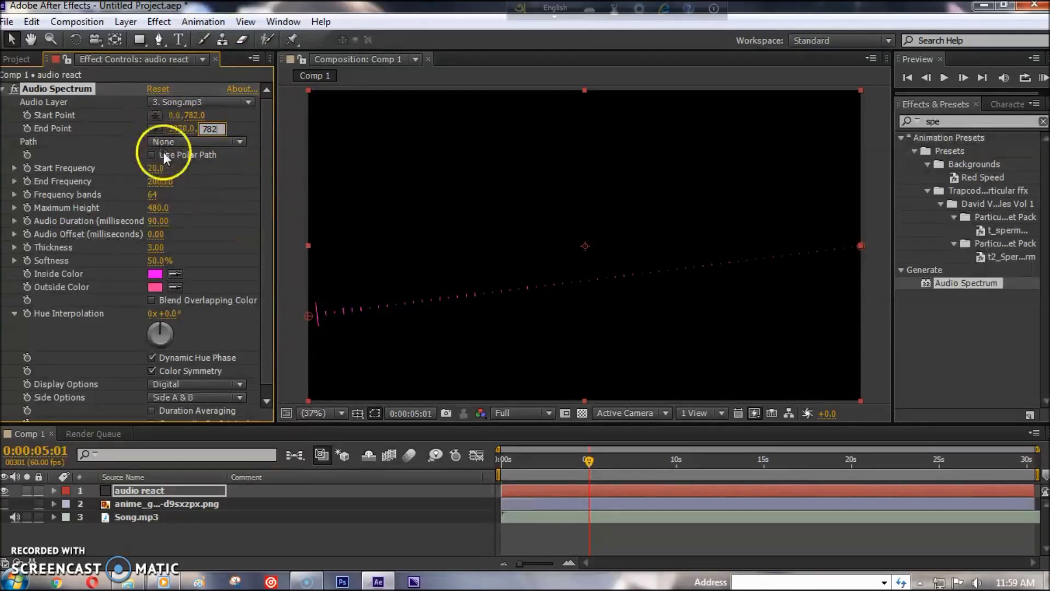
- Set Audio Spectrum frequencies 130–350, 150 bands, duration 300 and offset -255
{"action": "key", "text": "Return"}
{"action": "left_click", "coordinate": [154, 194]}
{"action": "key", "text": "Return"}
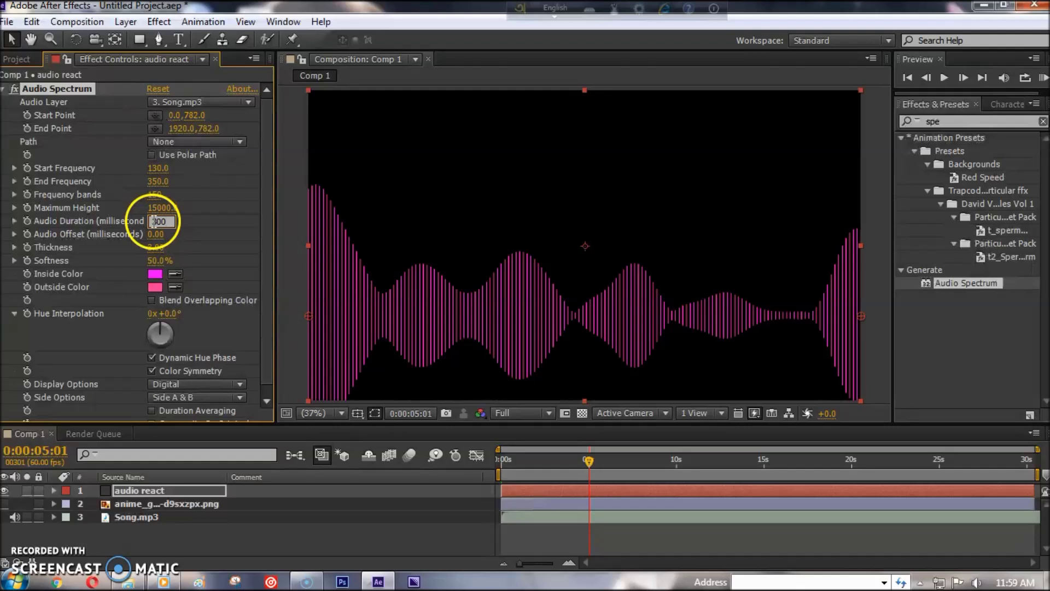
{"action": "key", "text": "Return"}
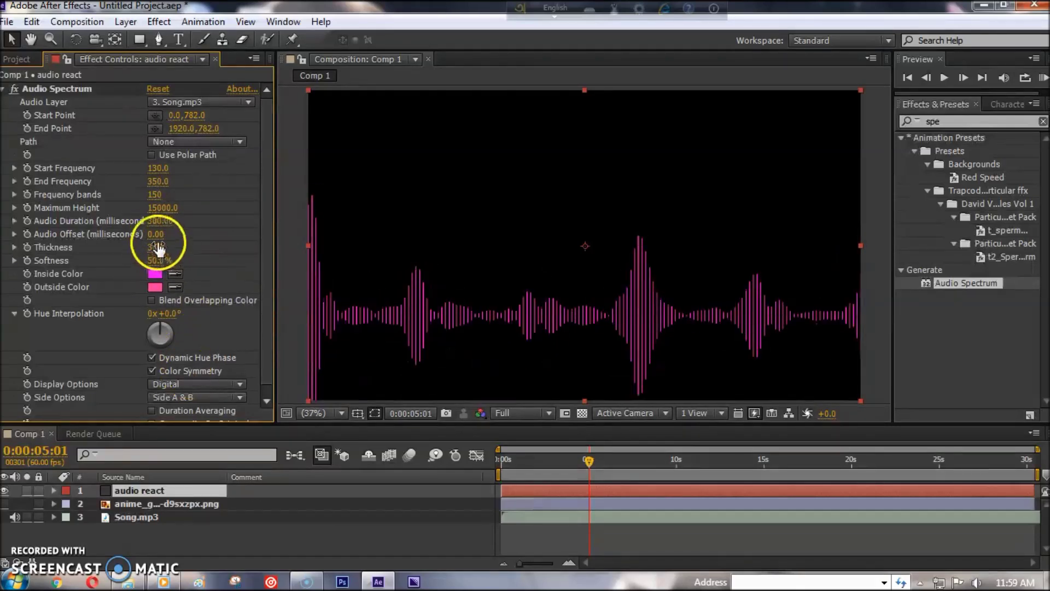
{"action": "left_click", "coordinate": [156, 235]}
{"action": "type", "text": "-255"}
{"action": "key", "text": "Return"}
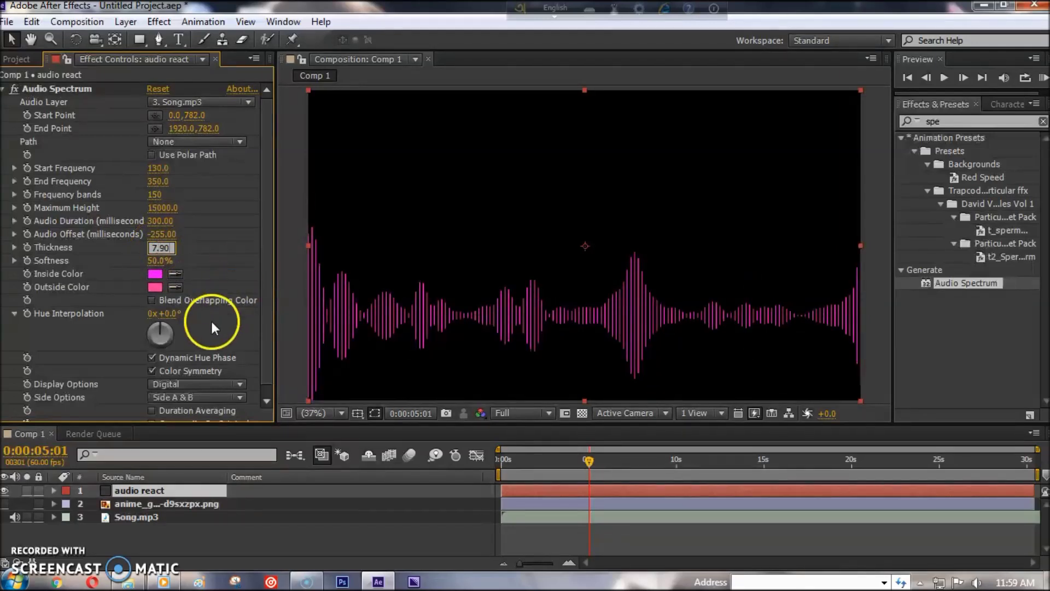
- Set thickness 7.90, draw on Side A only, and use a lighter pink Inside Color
{"action": "left_click", "coordinate": [192, 397]}
{"action": "left_click", "coordinate": [186, 414]}
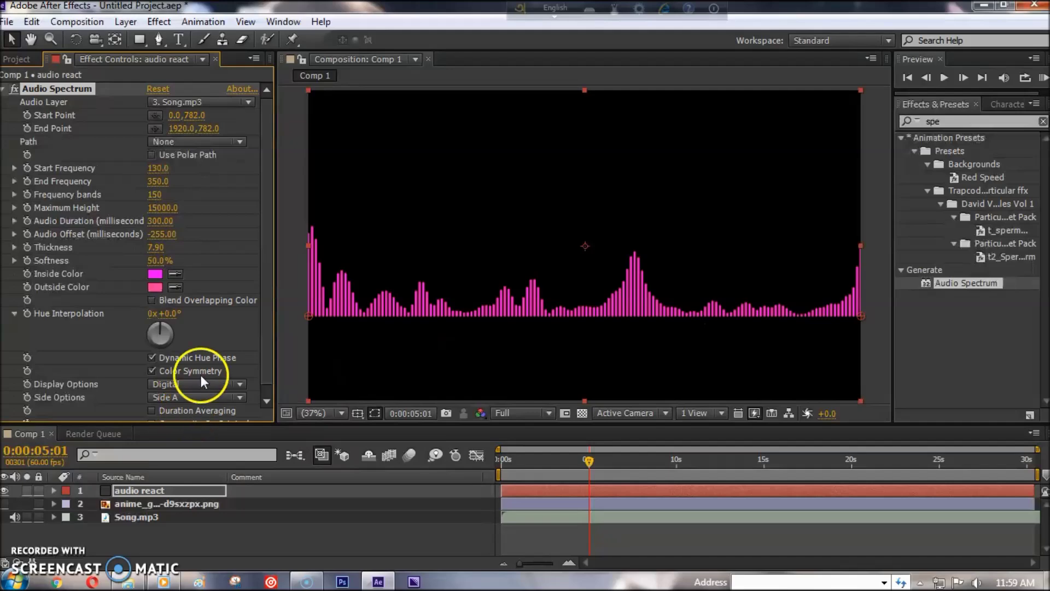
{"action": "left_click", "coordinate": [155, 274]}
{"action": "left_click_drag", "start_coordinate": [208, 364], "coordinate": [191, 366]}
{"action": "left_click", "coordinate": [392, 359]}
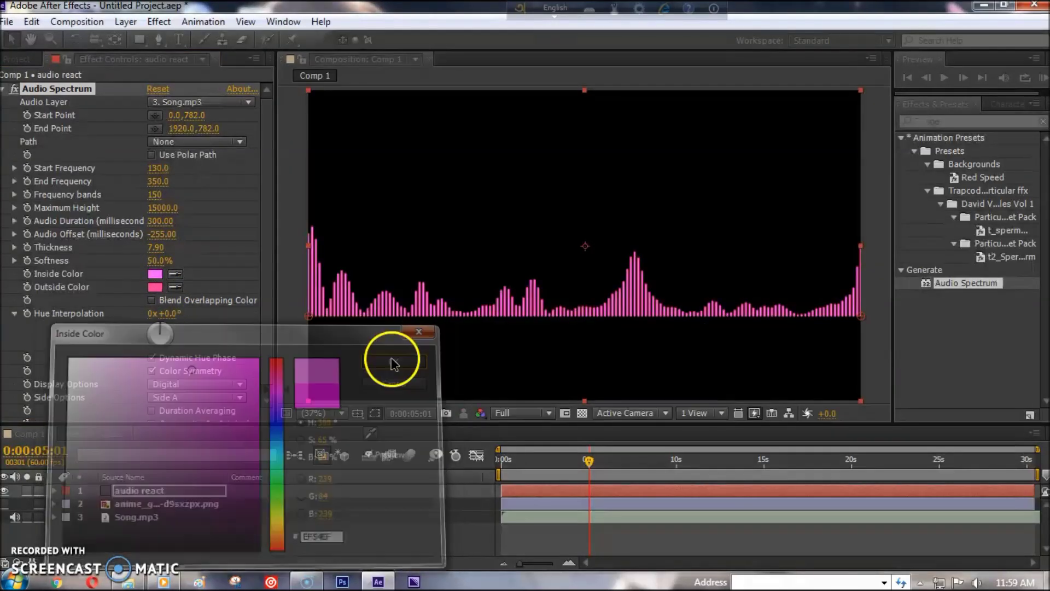
- Change the spectrum Outside Color to purple
{"action": "left_click", "coordinate": [155, 287]}
{"action": "left_click", "coordinate": [277, 396]}
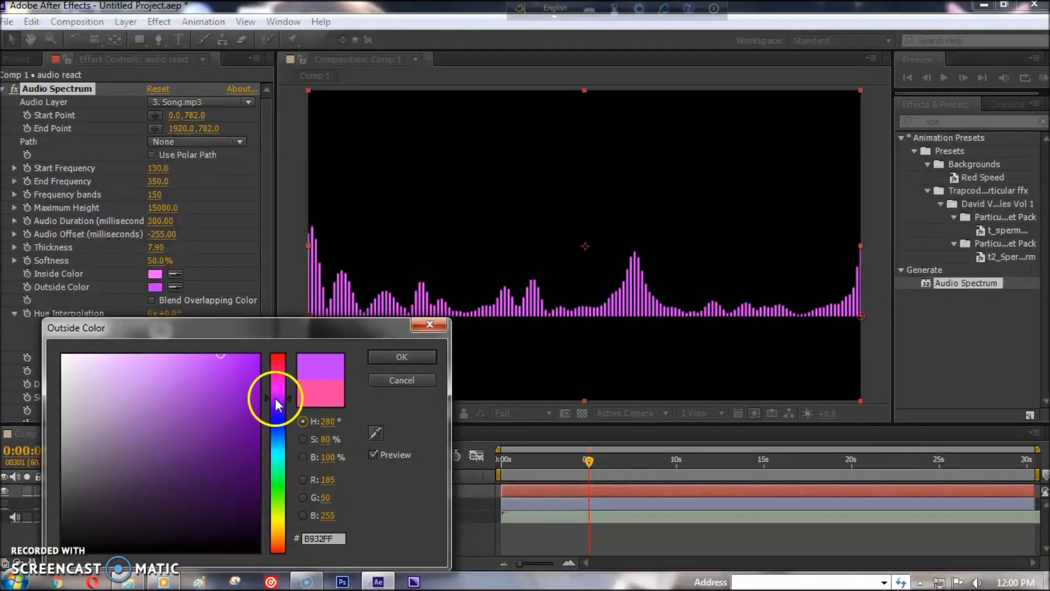
{"action": "left_click", "coordinate": [407, 356]}
{"action": "left_click", "coordinate": [1023, 125]}
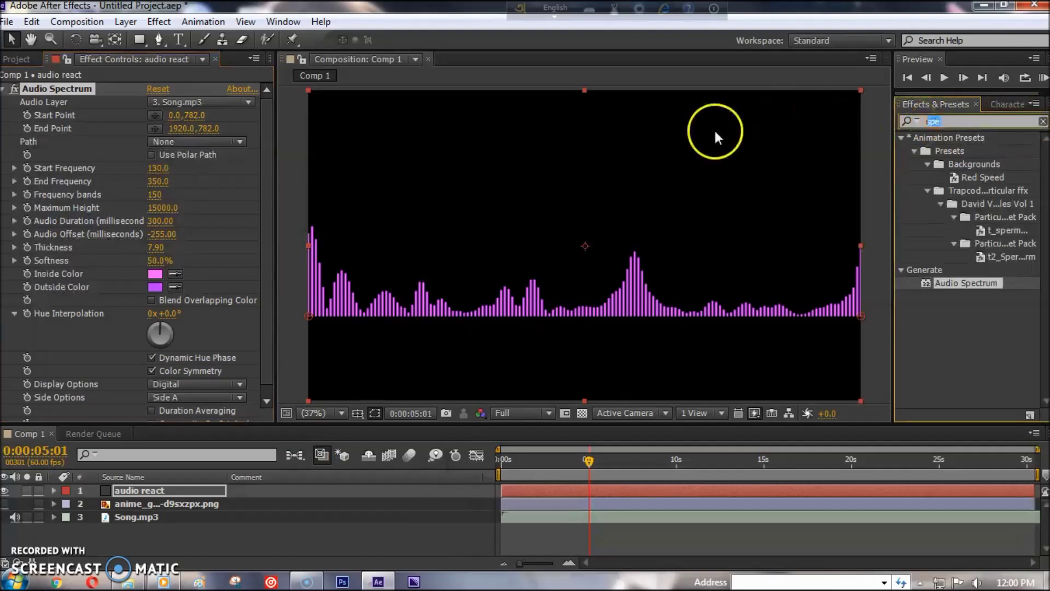
{"action": "type", "text": "glow"}
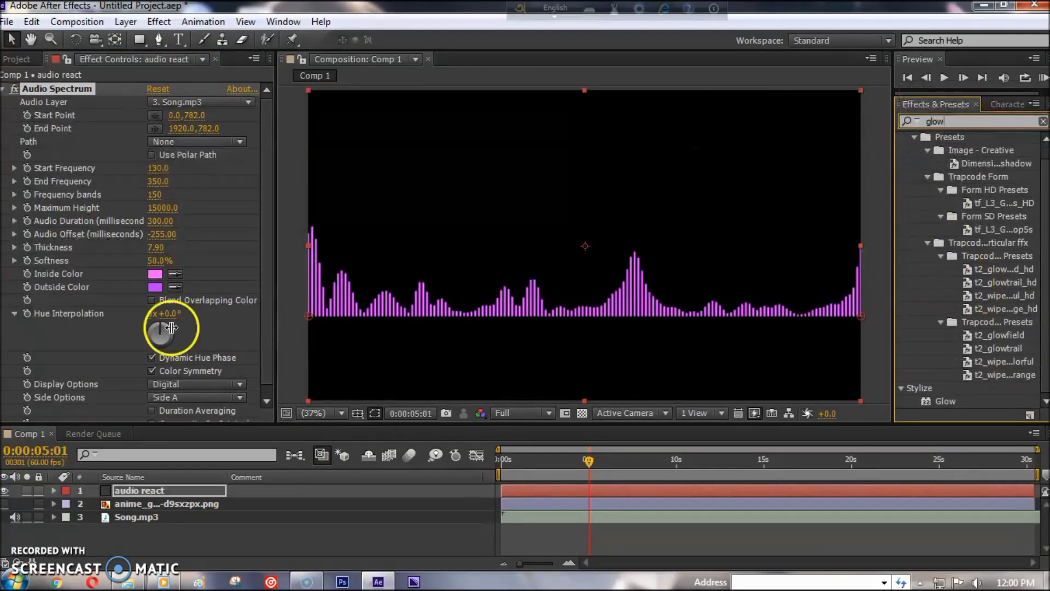
- Set hue interpolation to -40° and recolour the spectrum light purple outside, magenta inside
{"action": "left_click", "coordinate": [174, 313]}
{"action": "type", "text": "-40"}
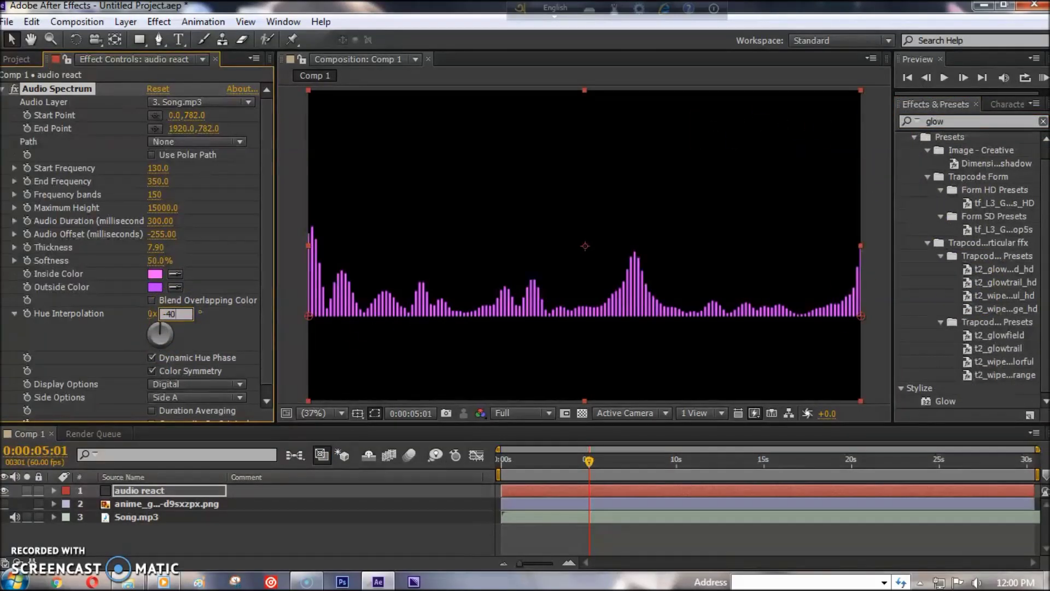
{"action": "left_click", "coordinate": [235, 225]}
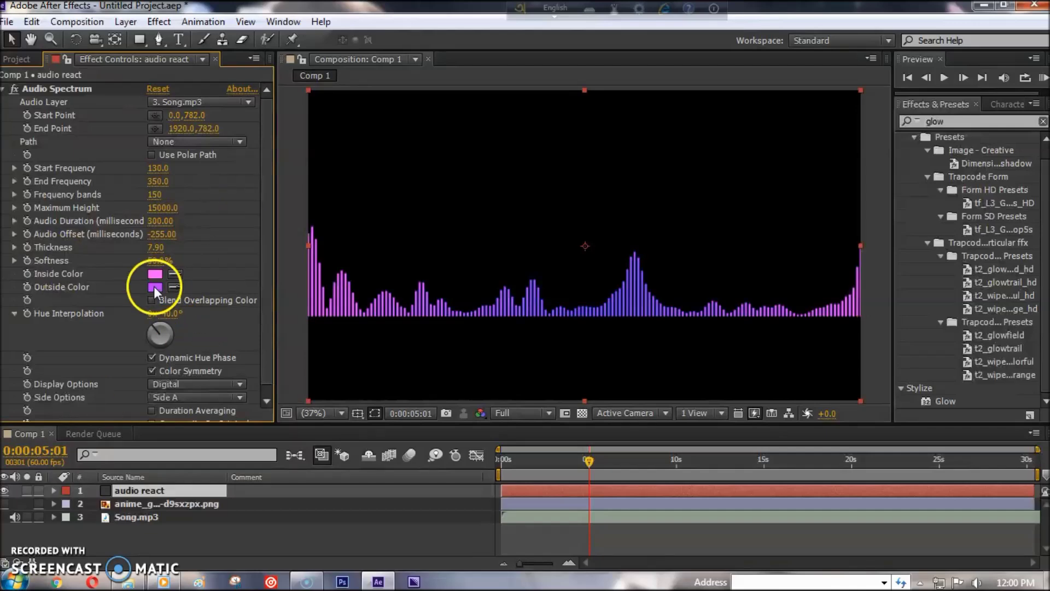
{"action": "left_click", "coordinate": [156, 286]}
{"action": "mouse_move", "coordinate": [188, 370]}
{"action": "left_mouse_down"}
{"action": "mouse_move", "coordinate": [161, 371]}
{"action": "mouse_move", "coordinate": [202, 358]}
{"action": "left_mouse_up"}
{"action": "left_click", "coordinate": [408, 367]}
{"action": "left_click", "coordinate": [155, 273]}
{"action": "left_click", "coordinate": [273, 371]}
{"action": "left_click_drag", "start_coordinate": [273, 383], "coordinate": [274, 389]}
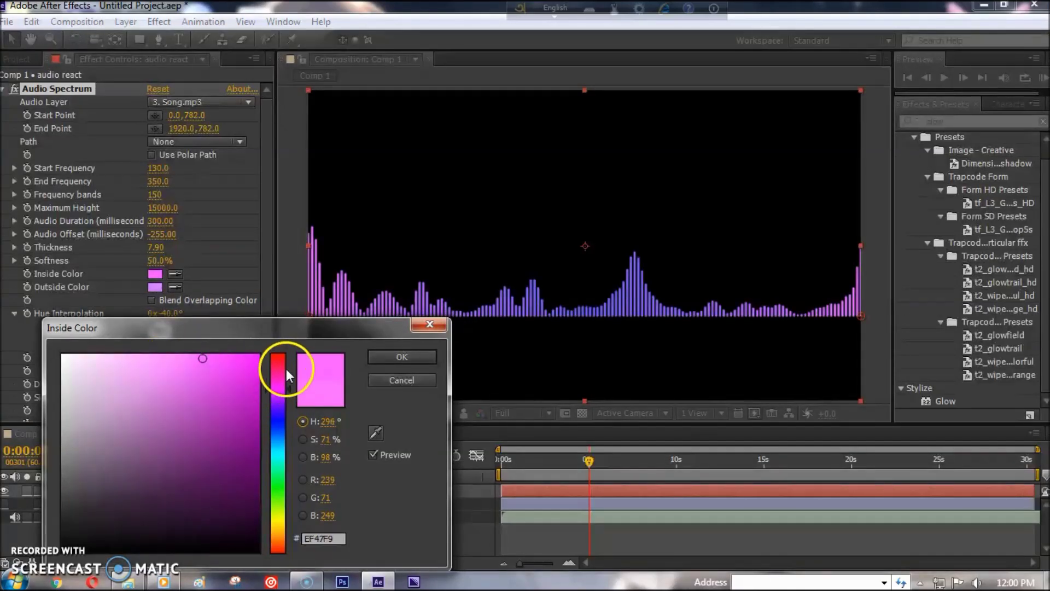
{"action": "left_click", "coordinate": [403, 357]}
- Apply Glow to the spectrum bars with a Glow Radius of 162
{"action": "left_click_drag", "start_coordinate": [945, 401], "coordinate": [194, 338]}
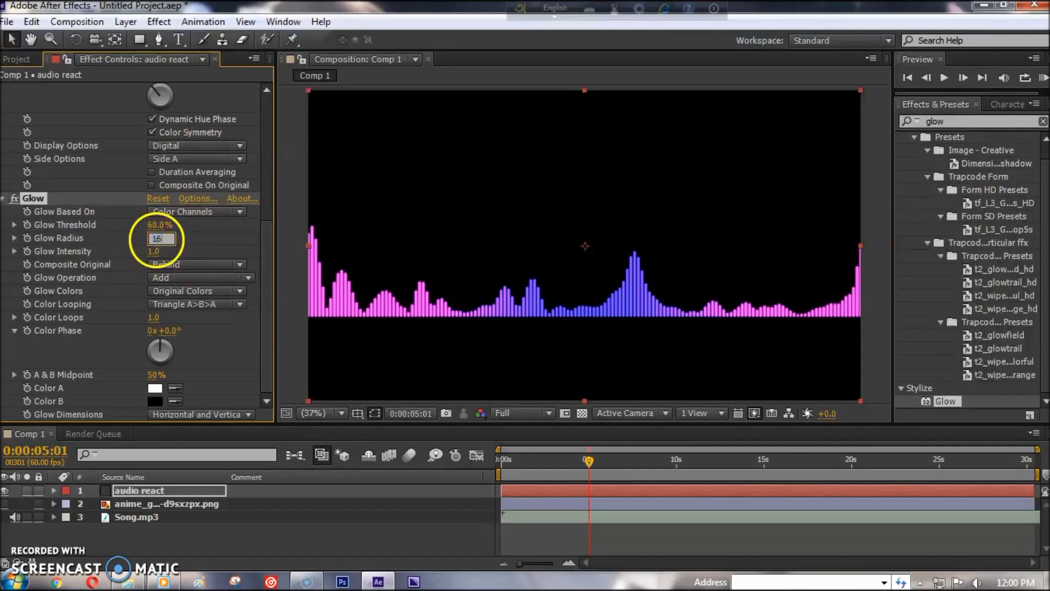
{"action": "type", "text": "2.0"}
{"action": "left_click", "coordinate": [196, 235]}
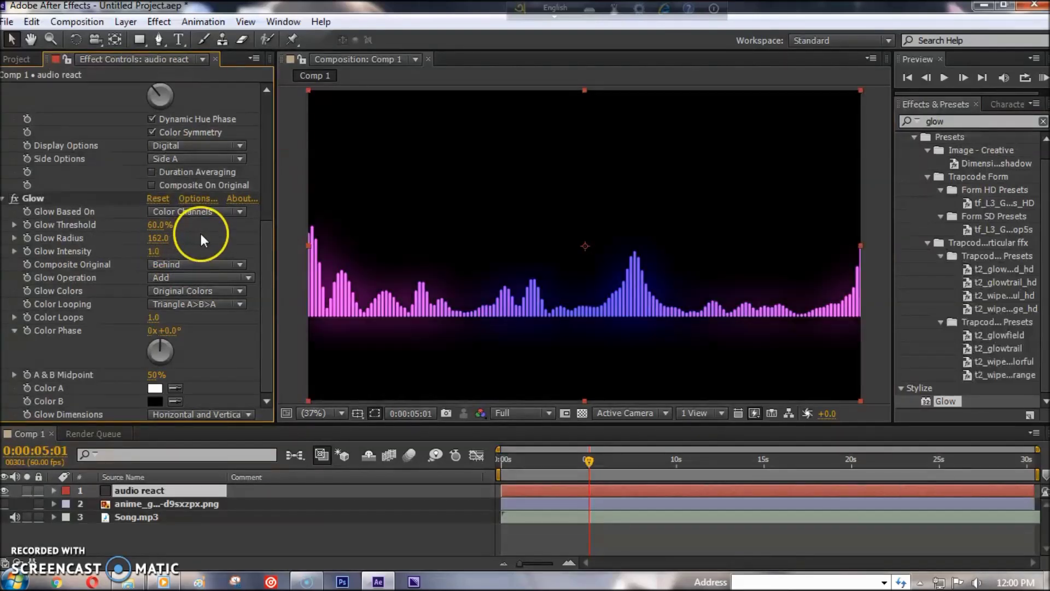
{"action": "left_click", "coordinate": [1042, 124]}
{"action": "left_click_drag", "start_coordinate": [159, 238], "coordinate": [187, 237]}
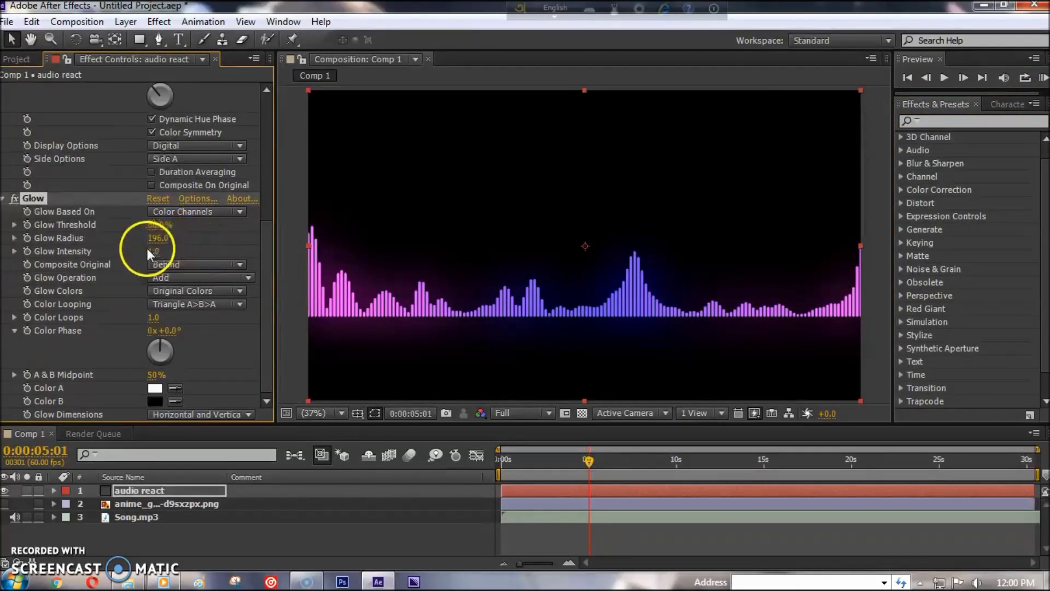
{"action": "left_click", "coordinate": [159, 237]}
{"action": "type", "text": "162"}
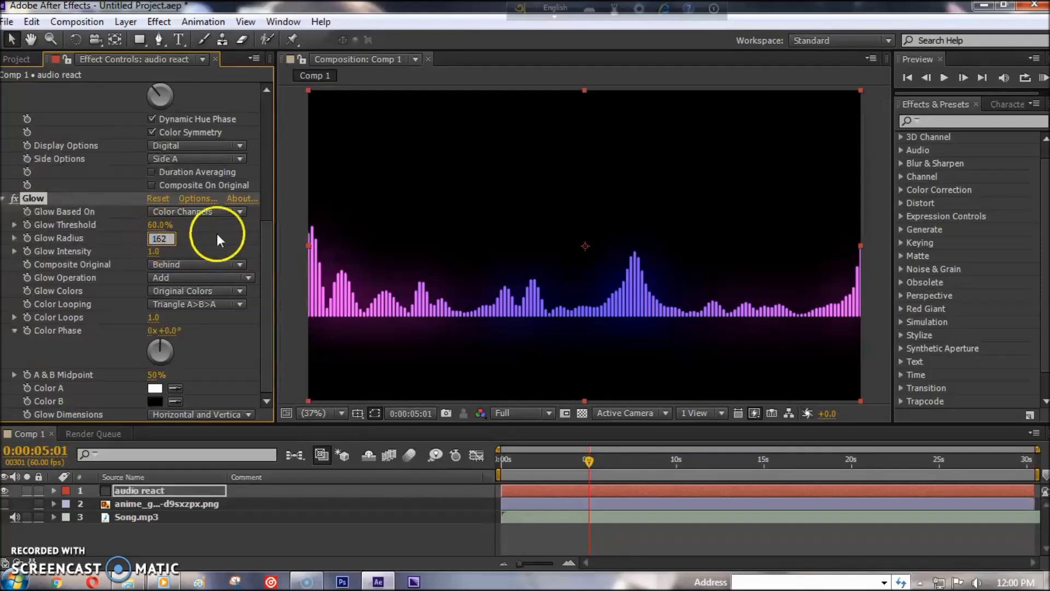
{"action": "key", "text": "Return"}
{"action": "scroll", "coordinate": [182, 316], "scroll_direction": "up", "scroll_amount": 5}
{"action": "left_click", "coordinate": [16, 60]}
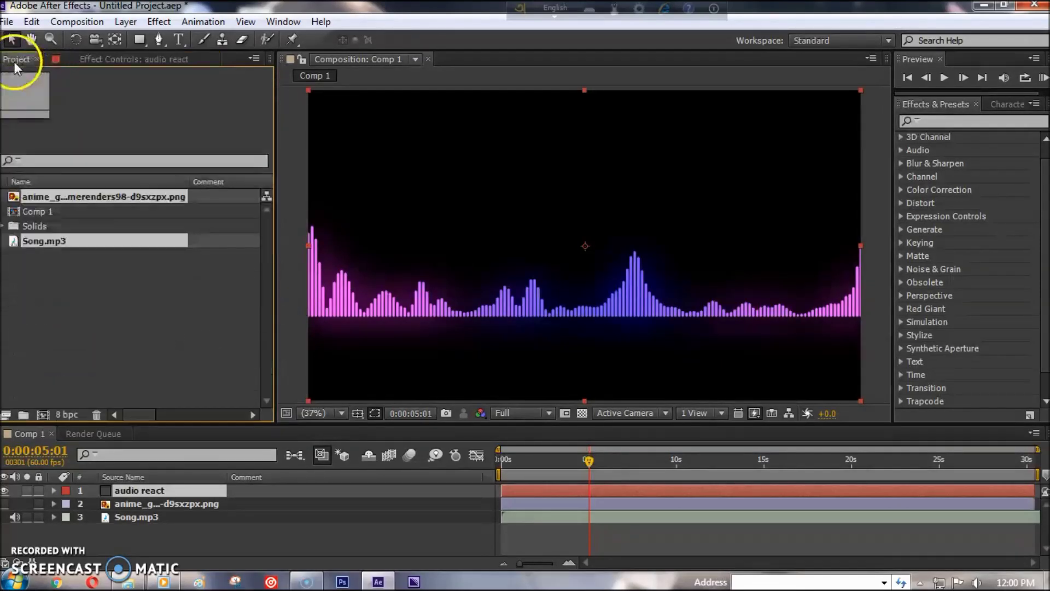
{"action": "left_click", "coordinate": [158, 539]}
- Create a new solid layer named 'ramp'
{"action": "left_click", "coordinate": [123, 22]}
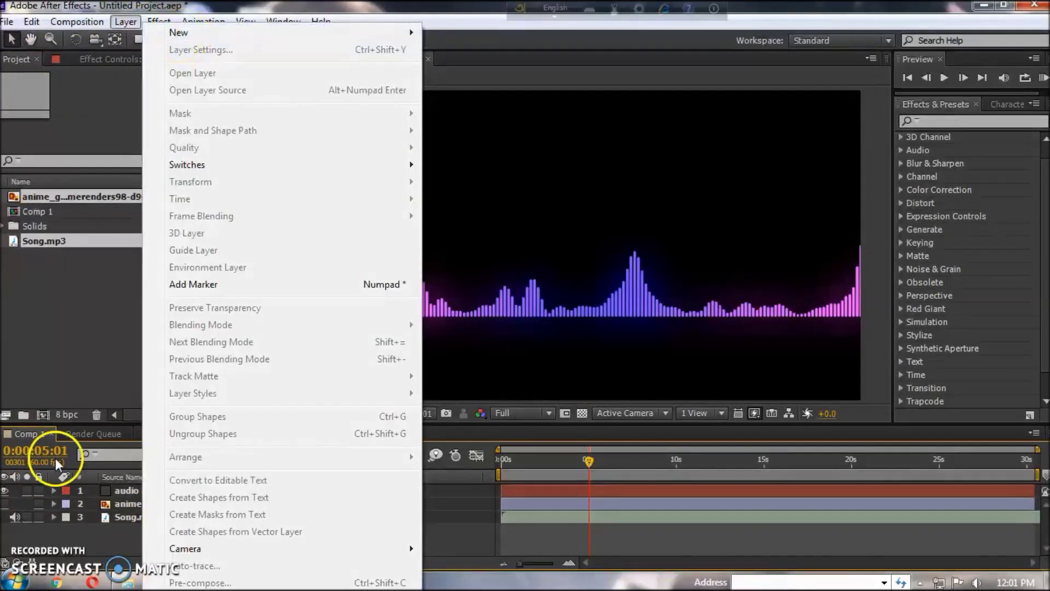
{"action": "mouse_move", "coordinate": [186, 33]}
{"action": "left_click", "coordinate": [492, 48]}
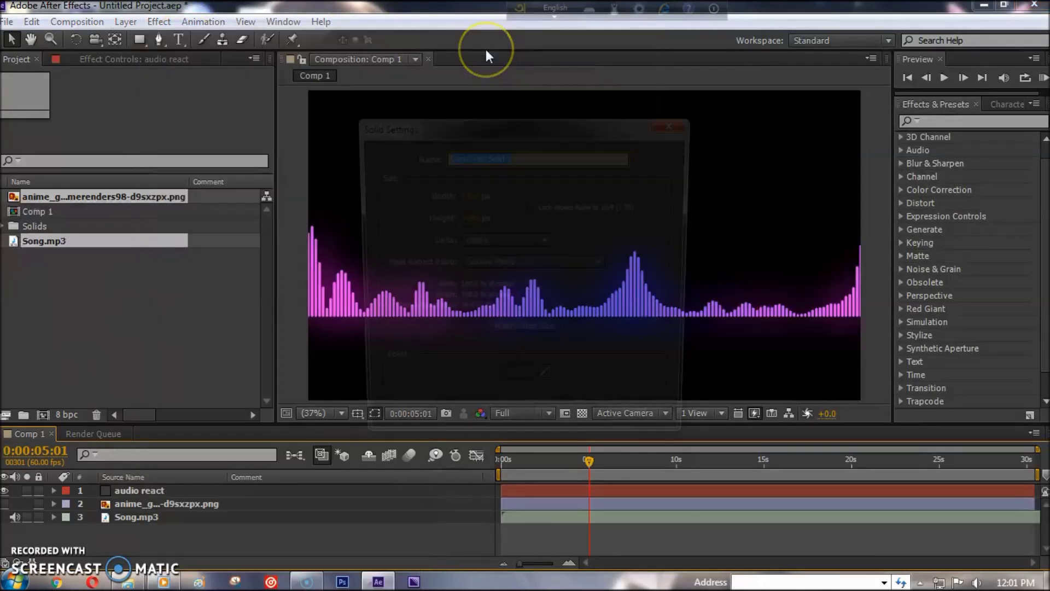
{"action": "type", "text": "ramp"}
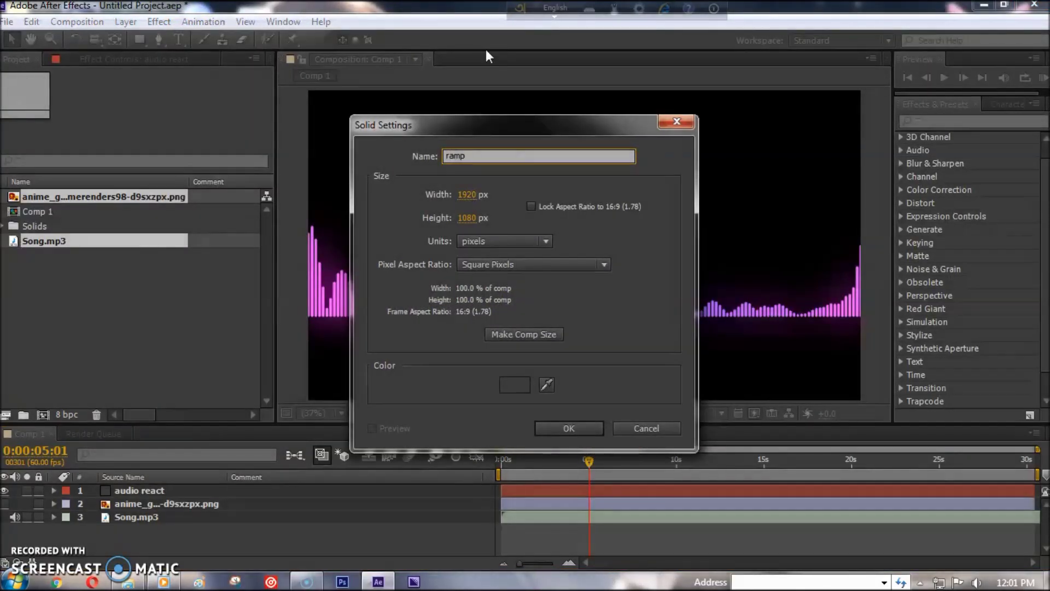
{"action": "left_click", "coordinate": [560, 439]}
- Apply the Ramp effect to the ramp solid and set it to Radial Ramp
{"action": "left_click", "coordinate": [979, 119]}
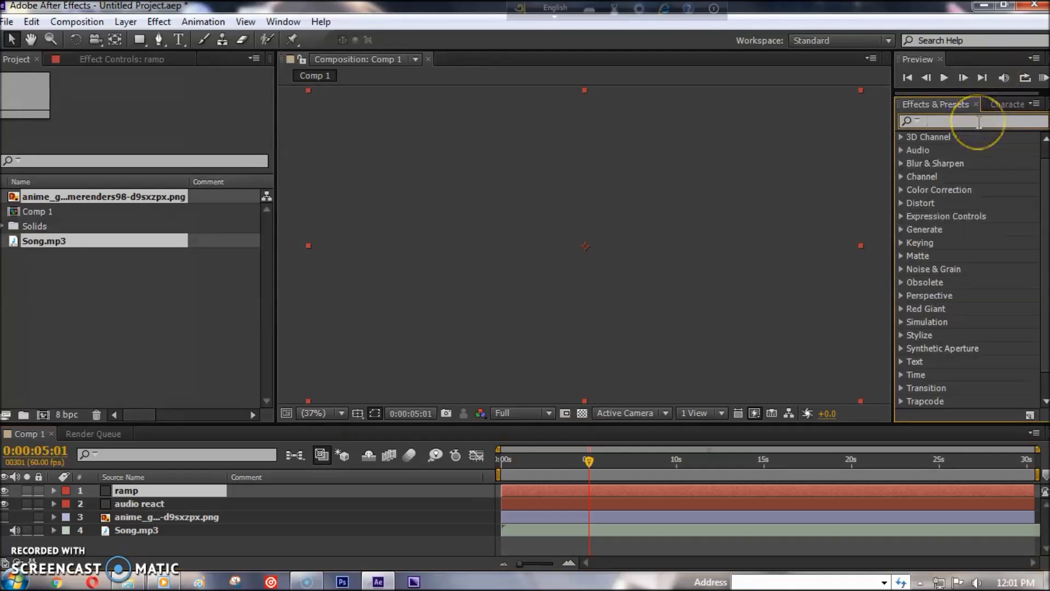
{"action": "type", "text": "ramp"}
{"action": "left_click_drag", "start_coordinate": [945, 151], "coordinate": [623, 208]}
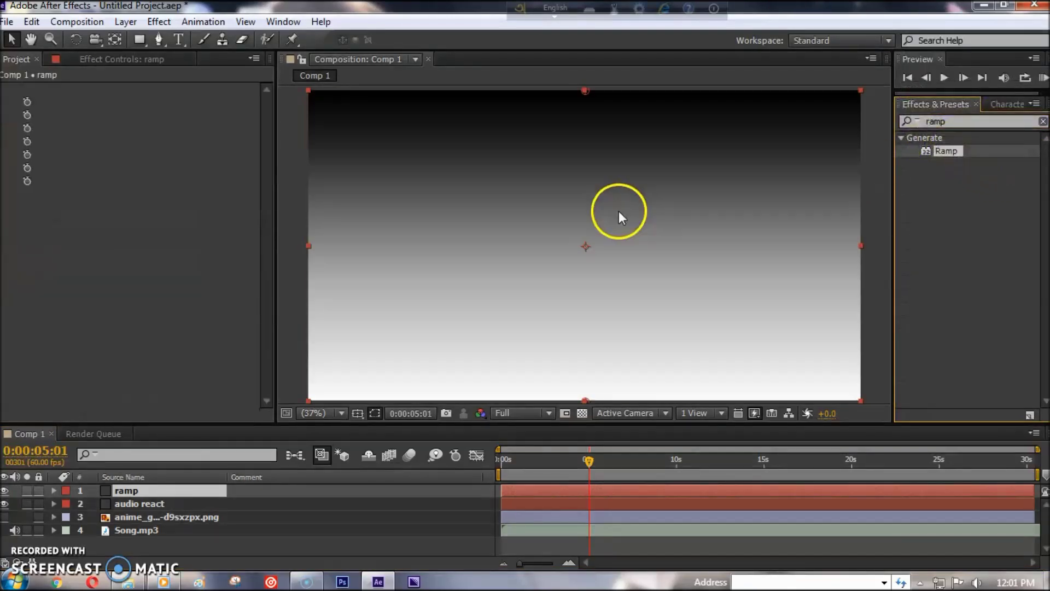
{"action": "left_click", "coordinate": [197, 155]}
{"action": "left_click", "coordinate": [175, 188]}
- Give the ramp a black End Color and a dark purple Start Color
{"action": "left_click", "coordinate": [155, 142]}
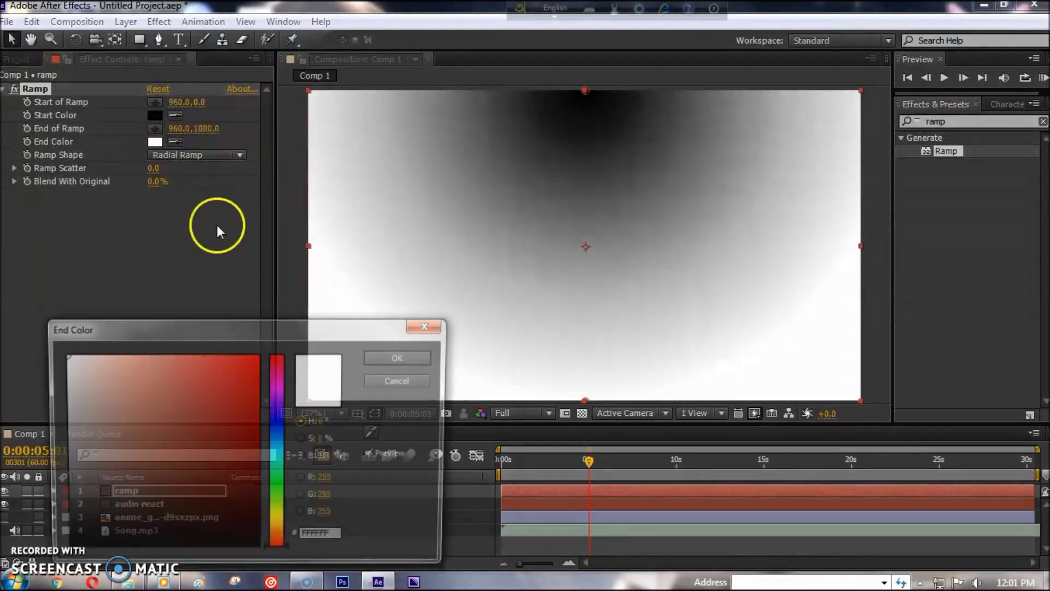
{"action": "left_click", "coordinate": [230, 521]}
{"action": "left_click", "coordinate": [247, 546]}
{"action": "left_click", "coordinate": [401, 356]}
{"action": "left_click", "coordinate": [155, 115]}
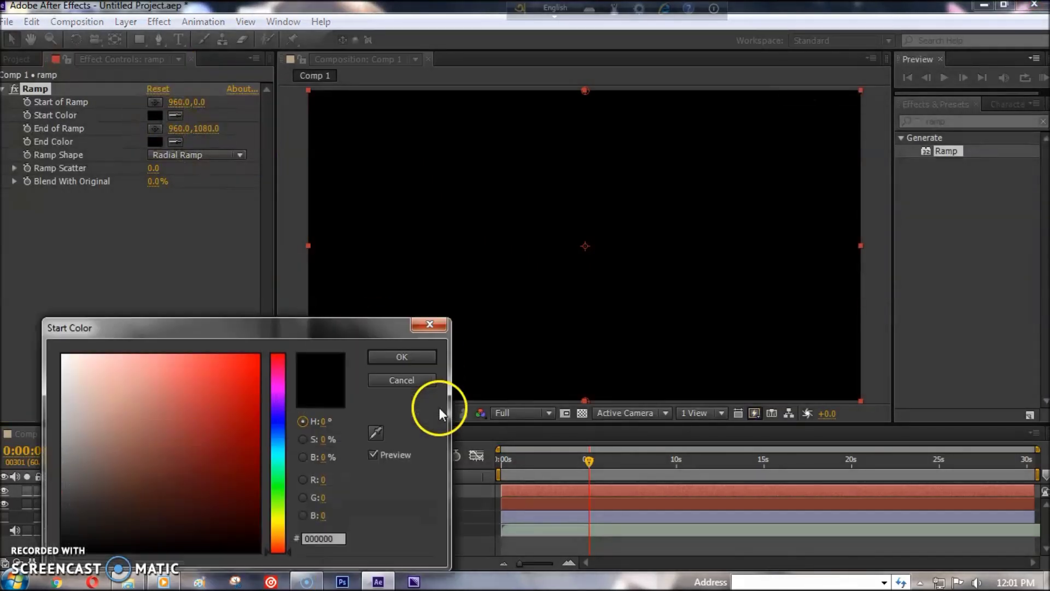
{"action": "left_click", "coordinate": [279, 410]}
{"action": "mouse_move", "coordinate": [182, 391]}
{"action": "left_mouse_down"}
{"action": "mouse_move", "coordinate": [220, 431]}
{"action": "mouse_move", "coordinate": [229, 474]}
{"action": "left_mouse_up"}
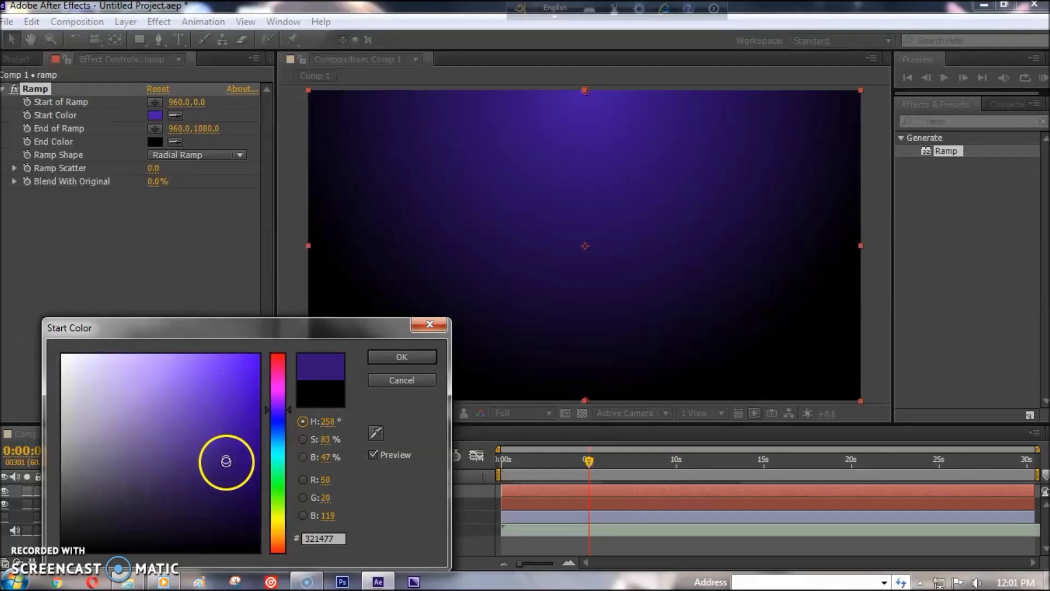
{"action": "left_click_drag", "start_coordinate": [228, 473], "coordinate": [227, 486]}
{"action": "left_click", "coordinate": [401, 358]}
- Reposition the ramp points so the gradient centres at 960,529.9, and unhide the image
{"action": "mouse_move", "coordinate": [203, 103]}
{"action": "left_mouse_down"}
{"action": "mouse_move", "coordinate": [338, 109]}
{"action": "mouse_move", "coordinate": [554, 86]}
{"action": "mouse_move", "coordinate": [495, 77]}
{"action": "left_mouse_up"}
{"action": "mouse_move", "coordinate": [203, 128]}
{"action": "left_mouse_down"}
{"action": "mouse_move", "coordinate": [311, 129]}
{"action": "mouse_move", "coordinate": [287, 127]}
{"action": "left_mouse_up"}
{"action": "left_click_drag", "start_coordinate": [206, 102], "coordinate": [286, 99]}
{"action": "left_click_drag", "start_coordinate": [178, 129], "coordinate": [399, 144]}
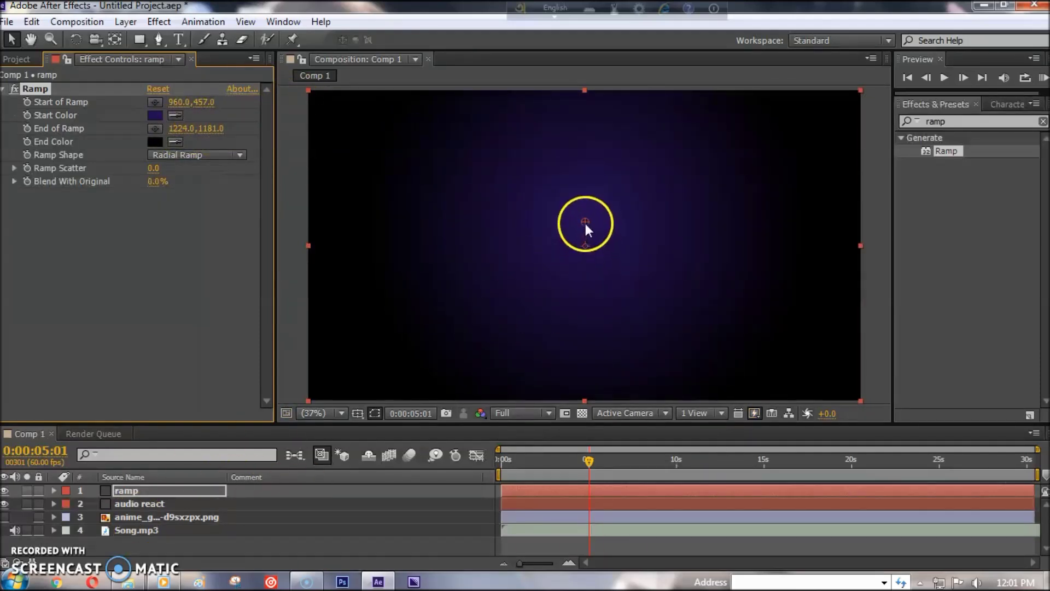
{"action": "left_click_drag", "start_coordinate": [587, 244], "coordinate": [585, 244]}
{"action": "left_click", "coordinate": [4, 517]}
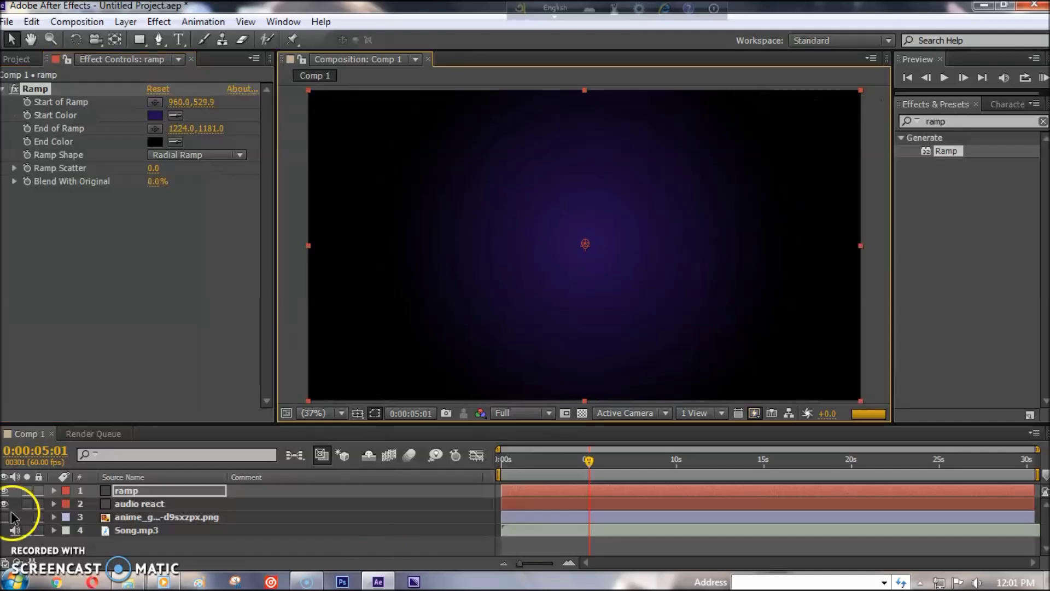
- Reorder layers: anime image on top, then audio react above the ramp layer
{"action": "left_click_drag", "start_coordinate": [143, 519], "coordinate": [140, 490]}
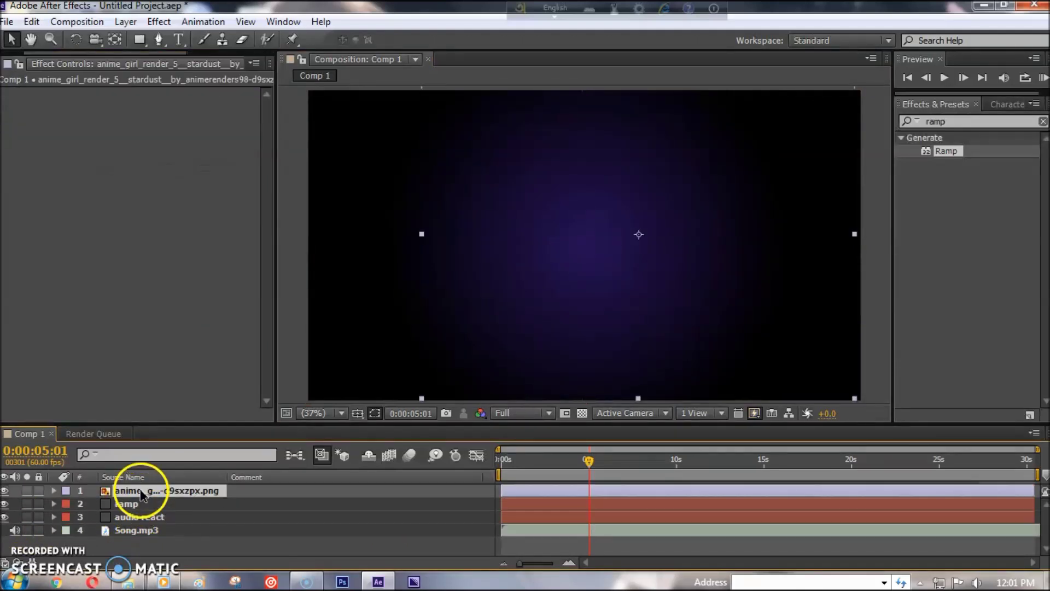
{"action": "left_click", "coordinate": [134, 516]}
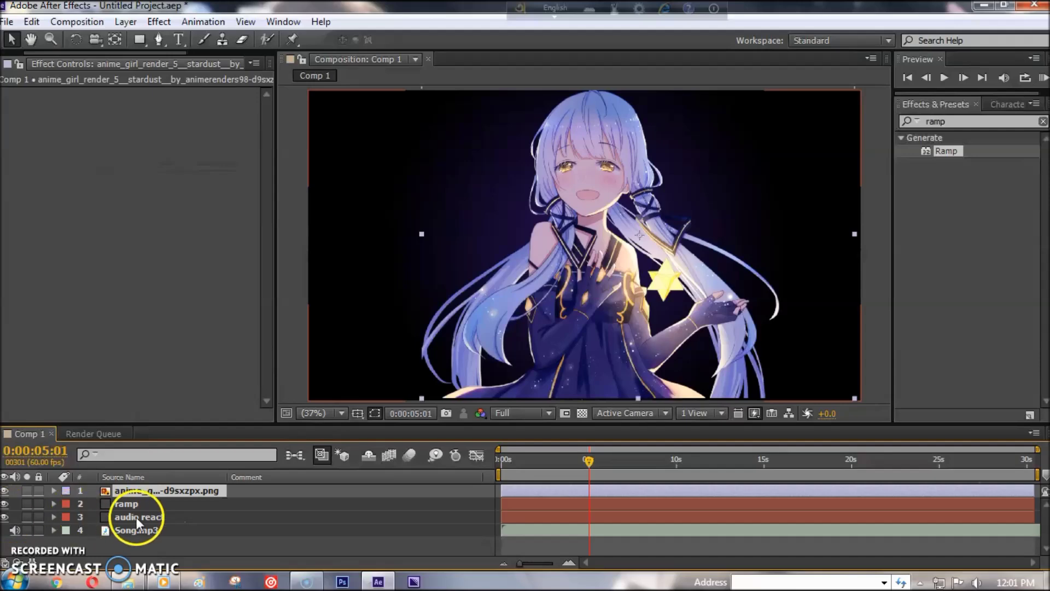
{"action": "left_click_drag", "start_coordinate": [139, 516], "coordinate": [139, 504]}
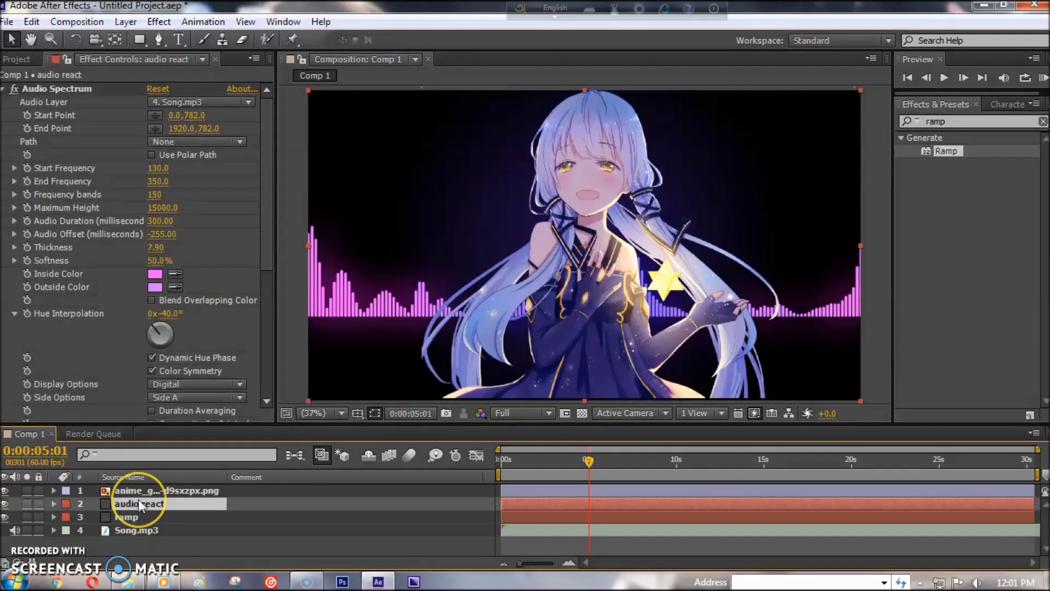
{"action": "left_click", "coordinate": [159, 279]}
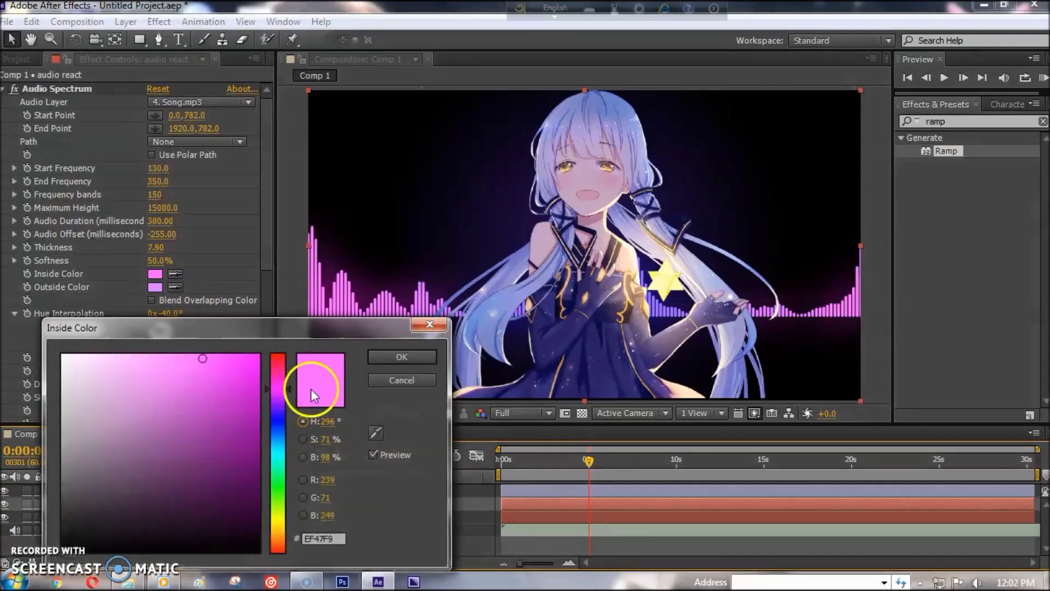
- Set the spectrum Inside Color to purple and Outside Color to blue-violet 846AF2
{"action": "left_click_drag", "start_coordinate": [277, 387], "coordinate": [278, 398]}
{"action": "left_click", "coordinate": [373, 356]}
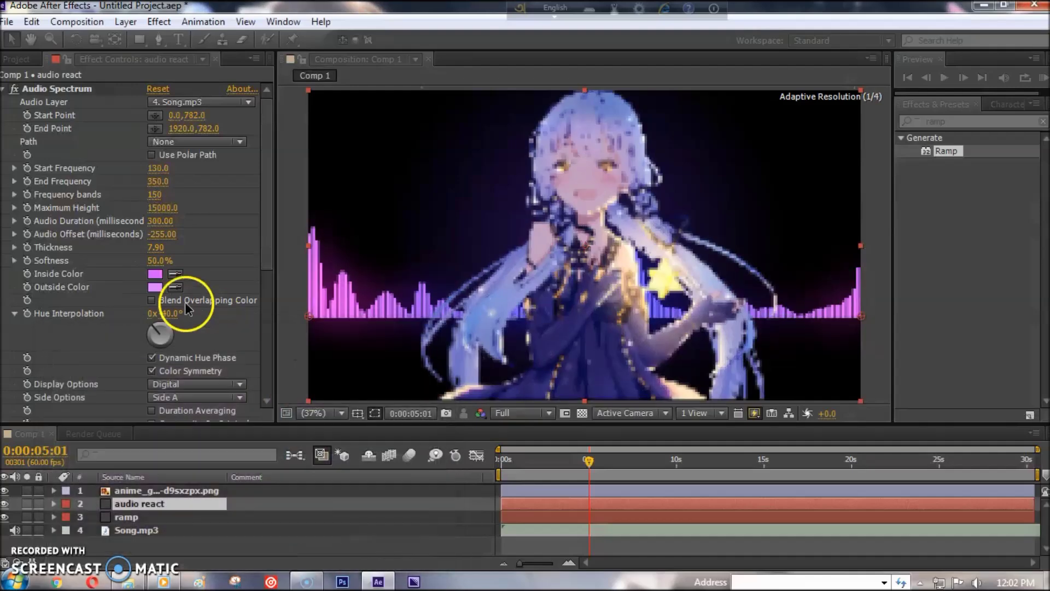
{"action": "left_click", "coordinate": [156, 287]}
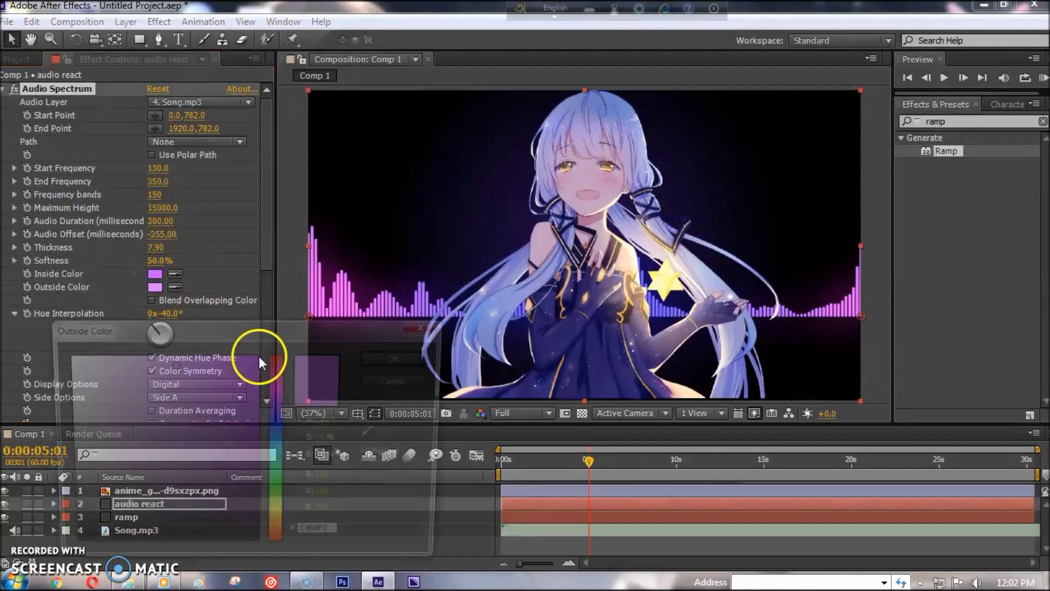
{"action": "left_click_drag", "start_coordinate": [273, 412], "coordinate": [273, 414]}
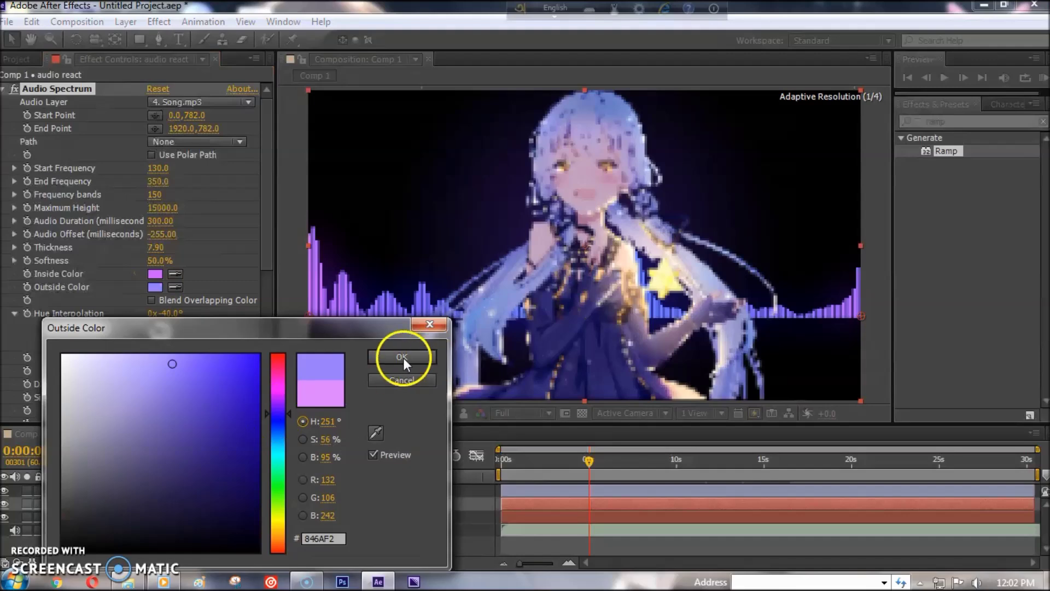
{"action": "left_click", "coordinate": [412, 358]}
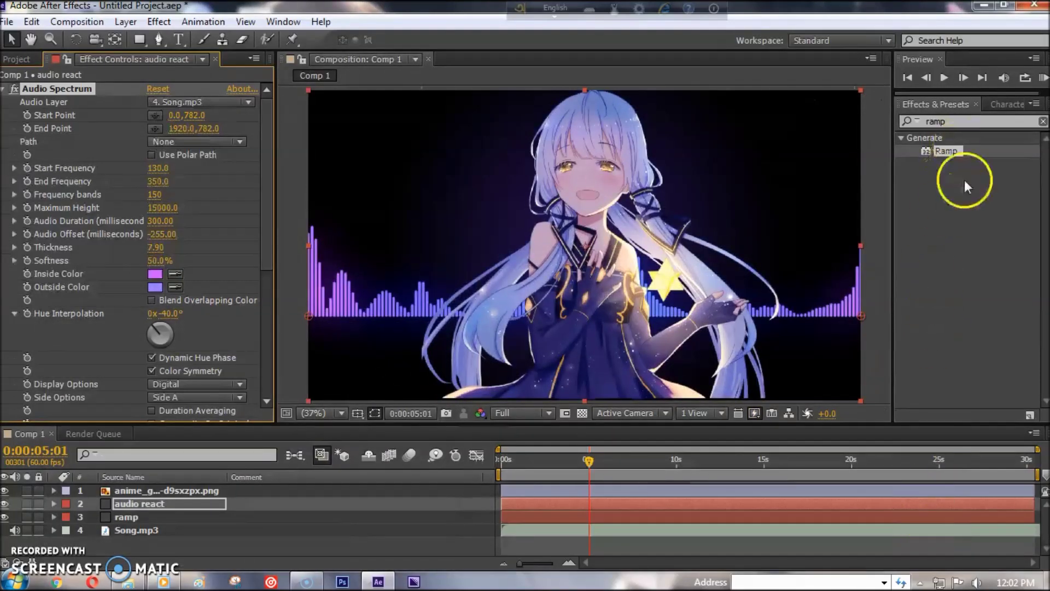
- Scrub through the song to preview the spectrum, returning to about 4 seconds
{"action": "left_click", "coordinate": [1028, 109]}
{"action": "left_click", "coordinate": [1043, 122]}
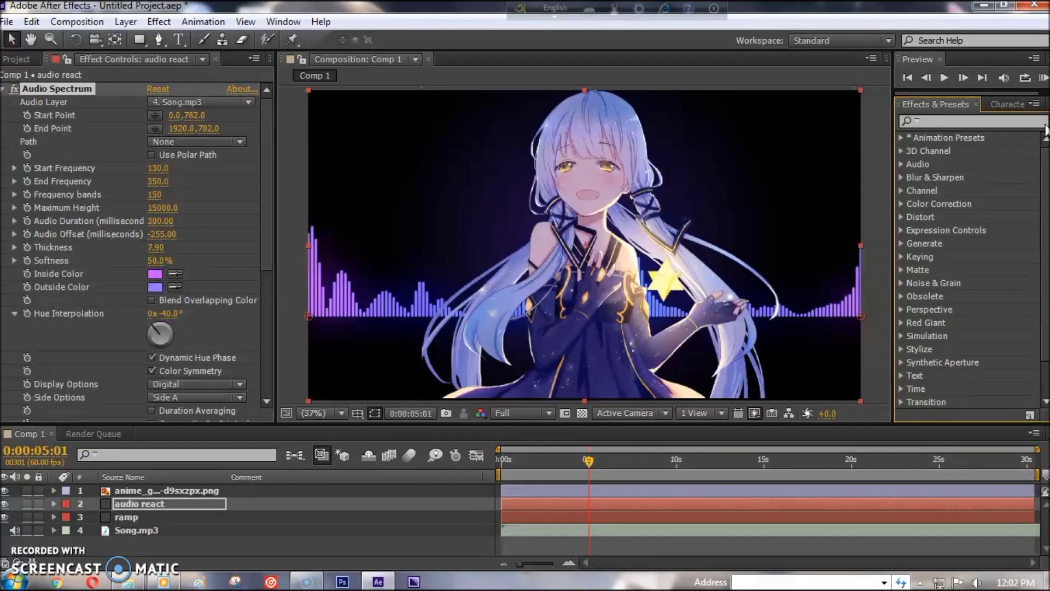
{"action": "mouse_move", "coordinate": [607, 457]}
{"action": "left_mouse_down"}
{"action": "mouse_move", "coordinate": [809, 474]}
{"action": "mouse_move", "coordinate": [912, 462]}
{"action": "left_mouse_up"}
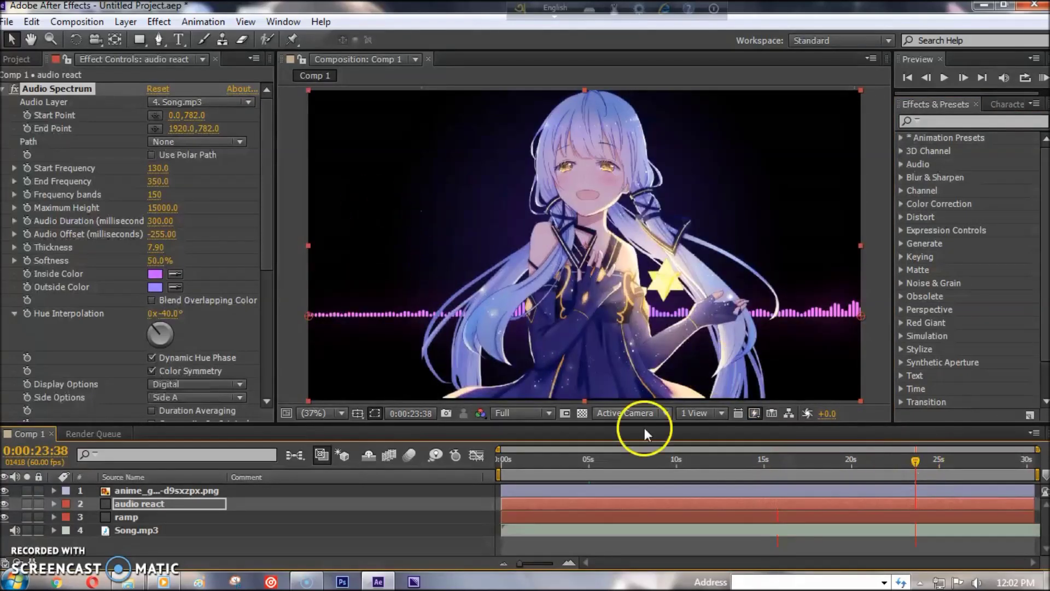
{"action": "left_click", "coordinate": [583, 458]}
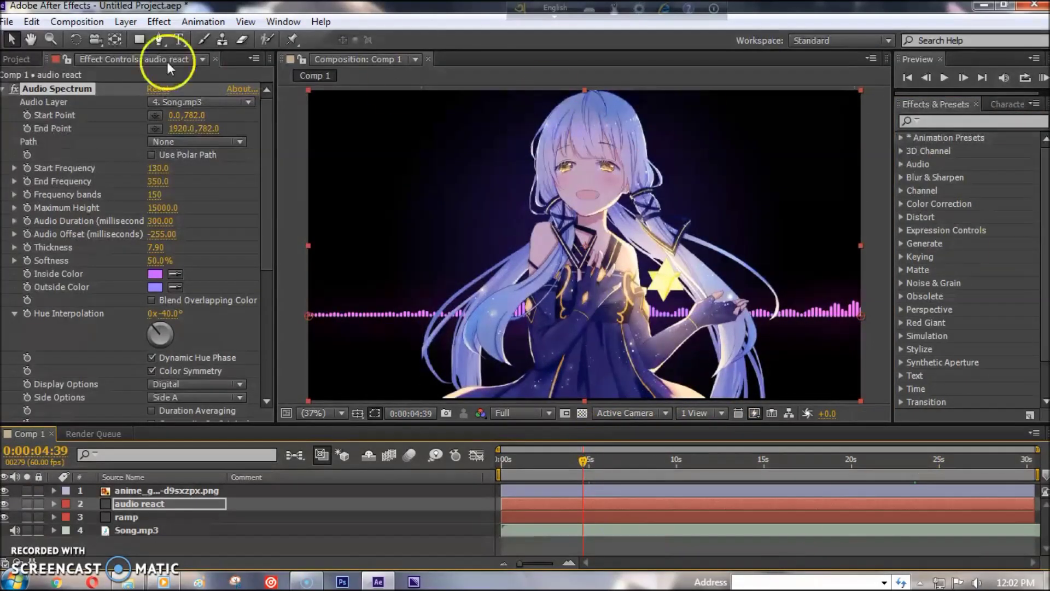
- Create a new solid layer named 'dust'
{"action": "left_click", "coordinate": [121, 23]}
{"action": "mouse_move", "coordinate": [131, 31]}
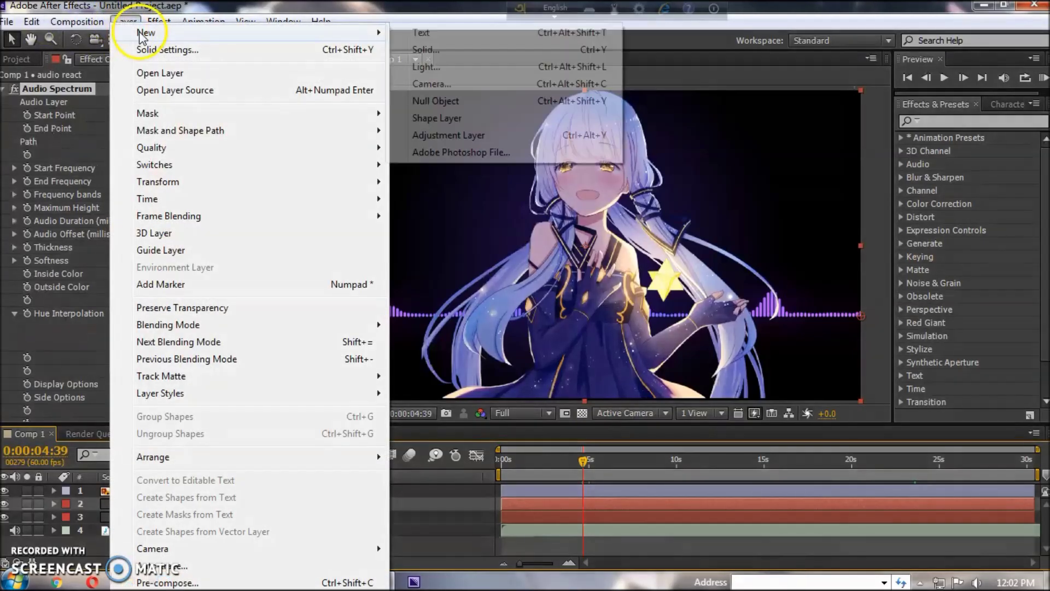
{"action": "left_click", "coordinate": [426, 51]}
{"action": "key", "text": "BackSpace"}
{"action": "type", "text": "dust"}
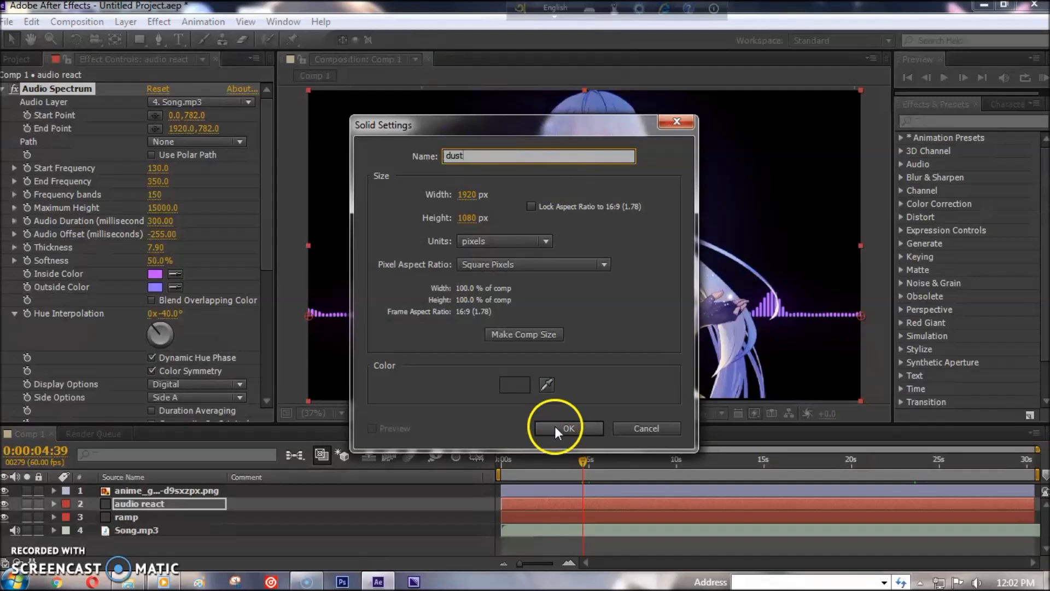
{"action": "left_click", "coordinate": [556, 428]}
- Apply CC Particle World to the dust solid and hide the anime image layer
{"action": "left_click", "coordinate": [954, 122]}
{"action": "left_click", "coordinate": [971, 121]}
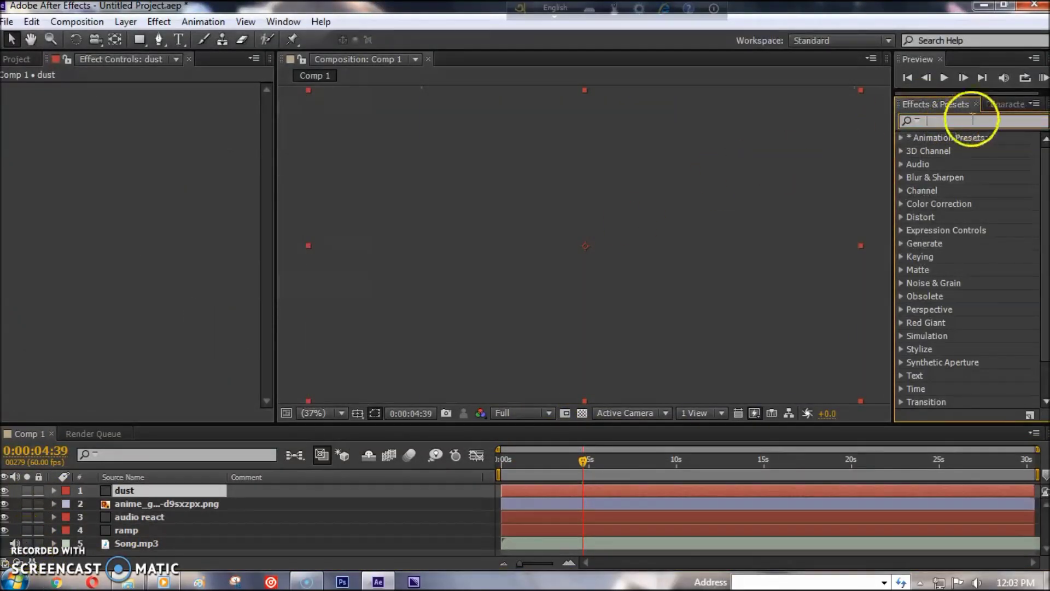
{"action": "type", "text": "cc part"}
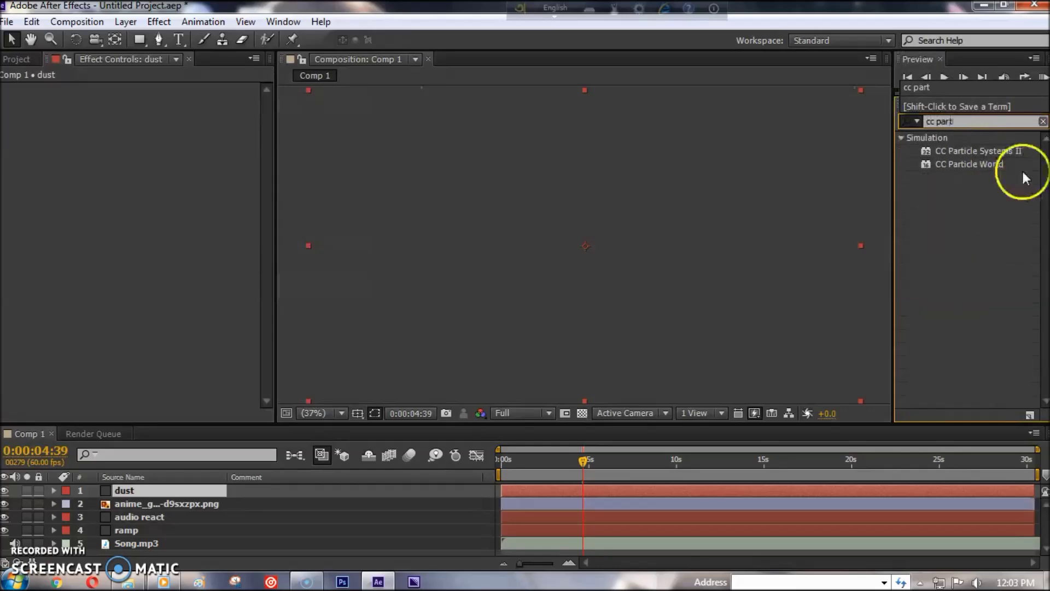
{"action": "left_click_drag", "start_coordinate": [979, 164], "coordinate": [623, 273]}
{"action": "left_click", "coordinate": [4, 503]}
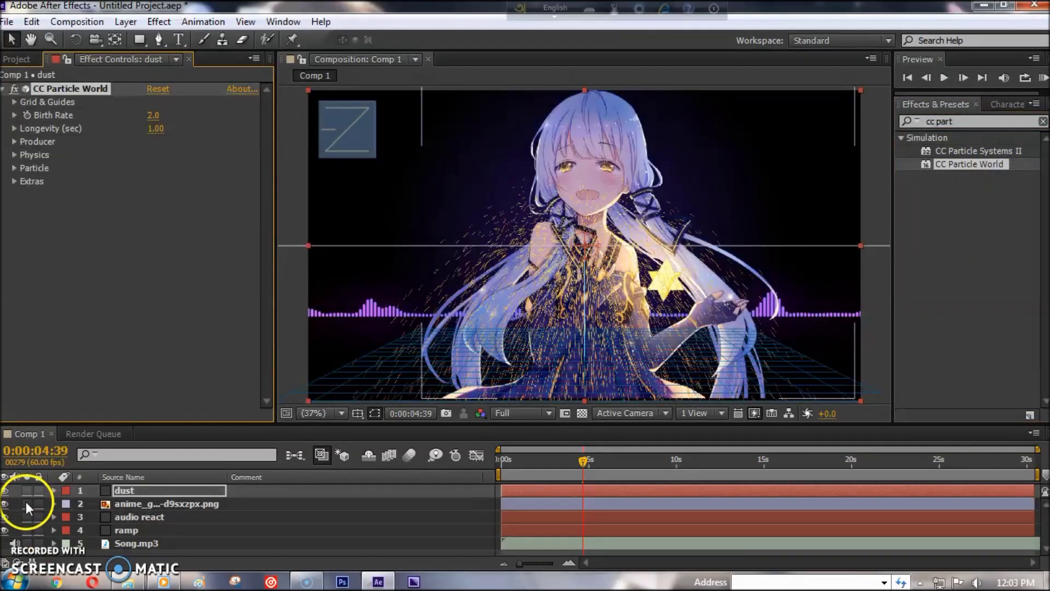
- Set CC Particle World Birth Rate to 0.1 and Longevity to 5 seconds
{"action": "left_click", "coordinate": [4, 516]}
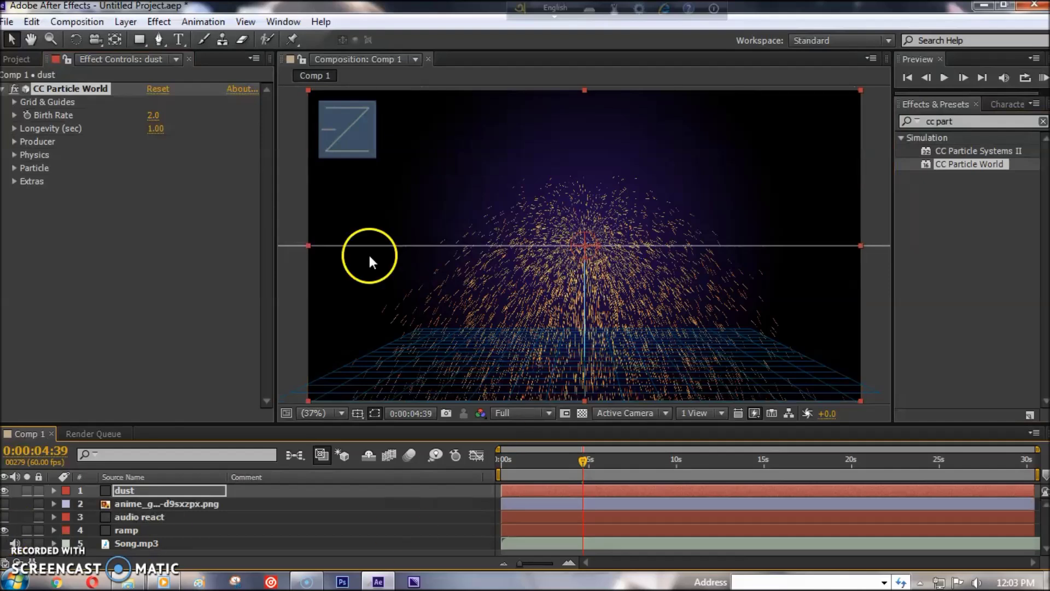
{"action": "left_click", "coordinate": [154, 114]}
{"action": "type", "text": "0.1"}
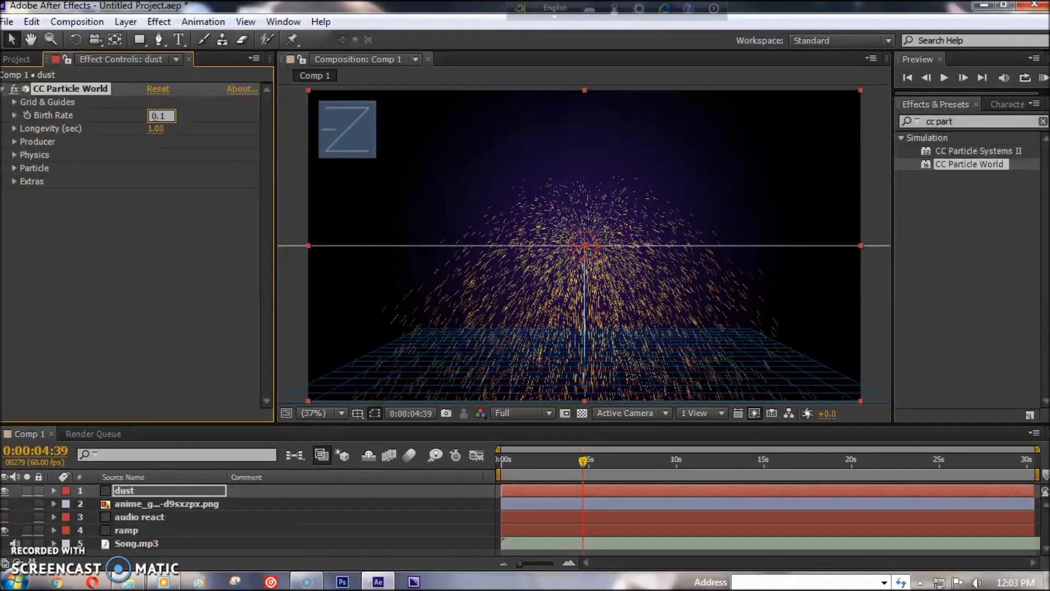
{"action": "left_click", "coordinate": [155, 129]}
{"action": "type", "text": "5"}
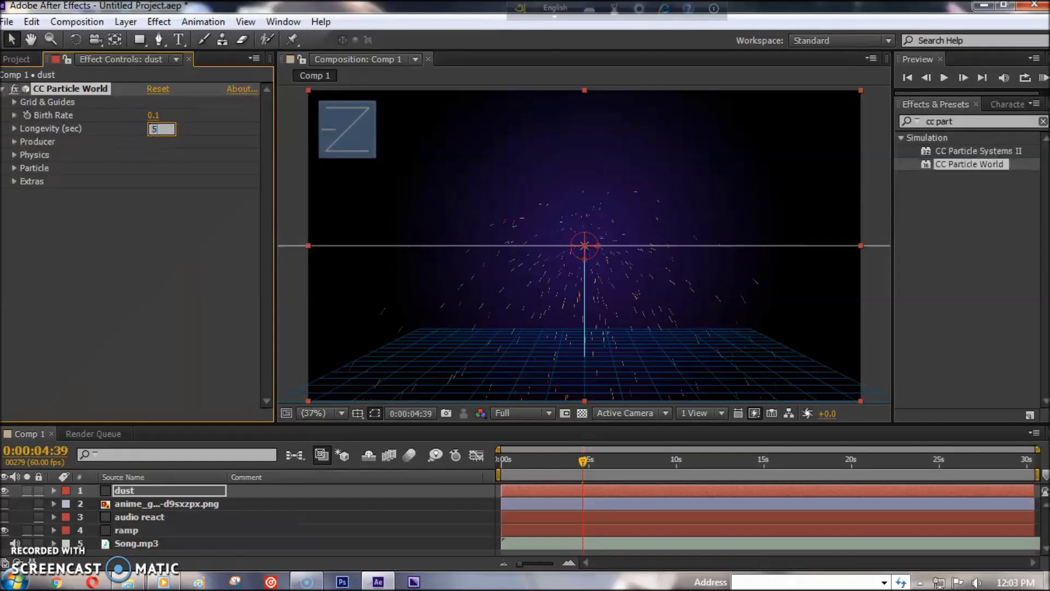
- Set the Producer radii to X 0.8, Y 0.8 and Z 0.3
{"action": "left_click", "coordinate": [14, 142]}
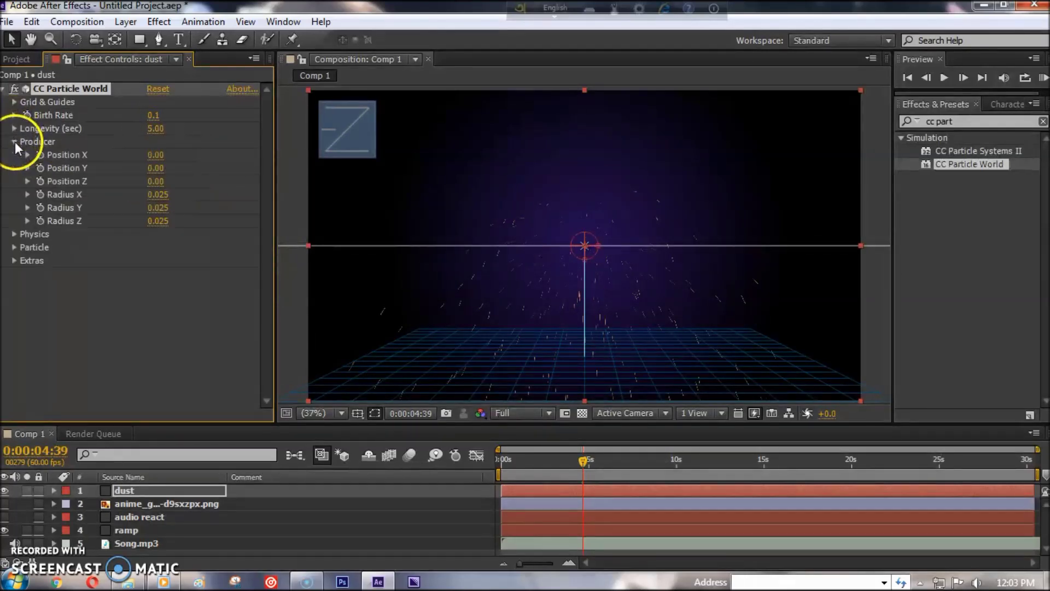
{"action": "left_click", "coordinate": [162, 195]}
{"action": "type", "text": "0.8"}
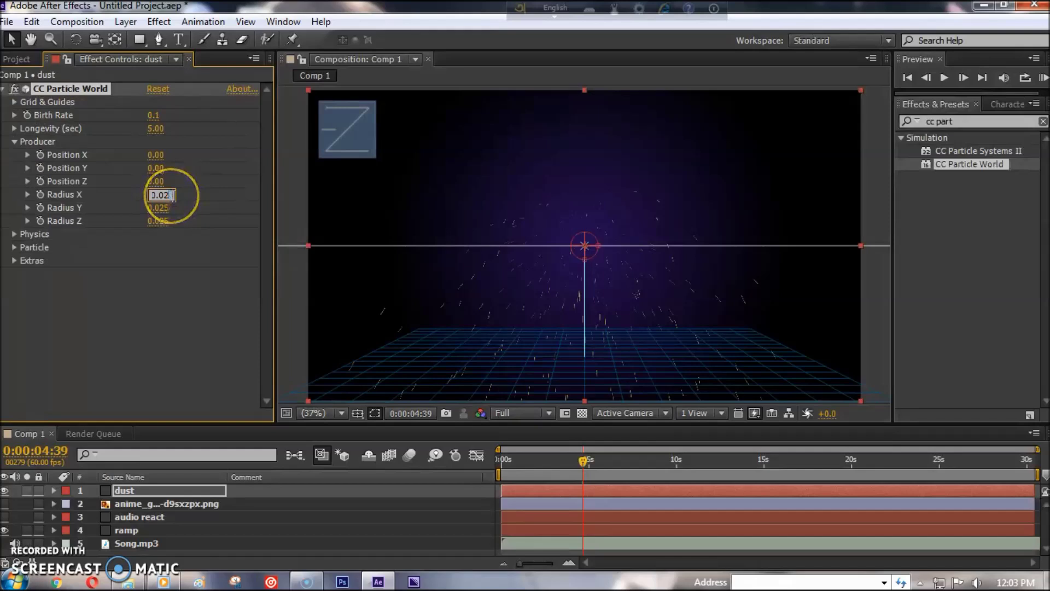
{"action": "left_click", "coordinate": [175, 209]}
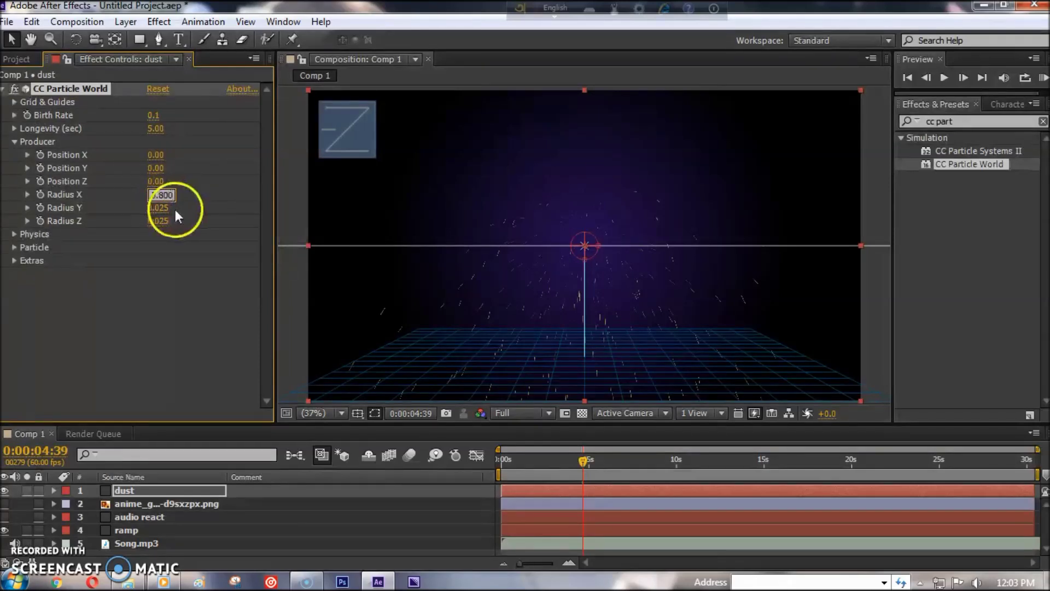
{"action": "type", "text": "0.8"}
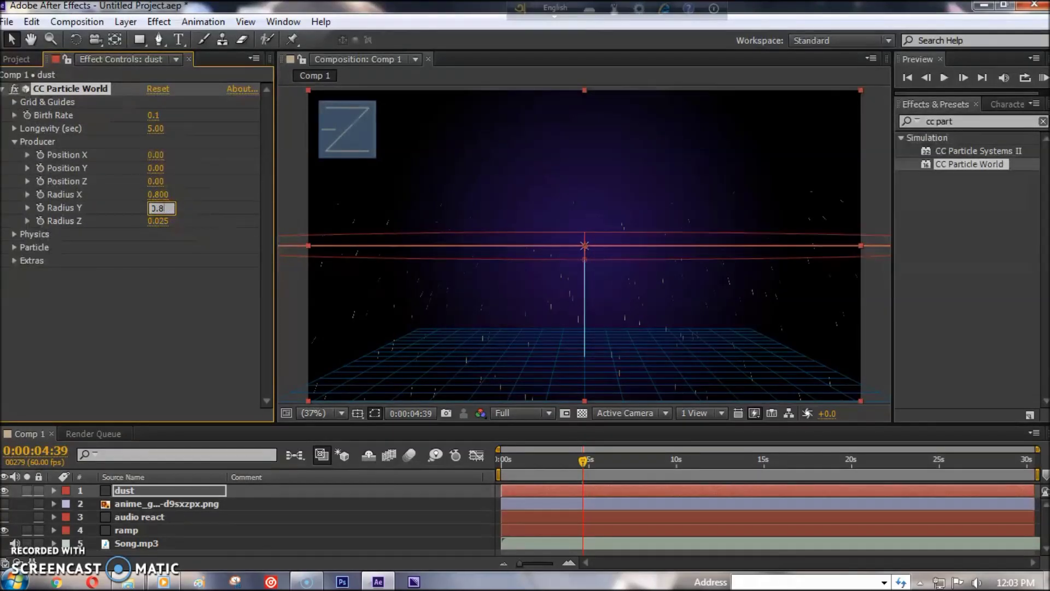
{"action": "left_click", "coordinate": [163, 220]}
{"action": "type", "text": "0.5"}
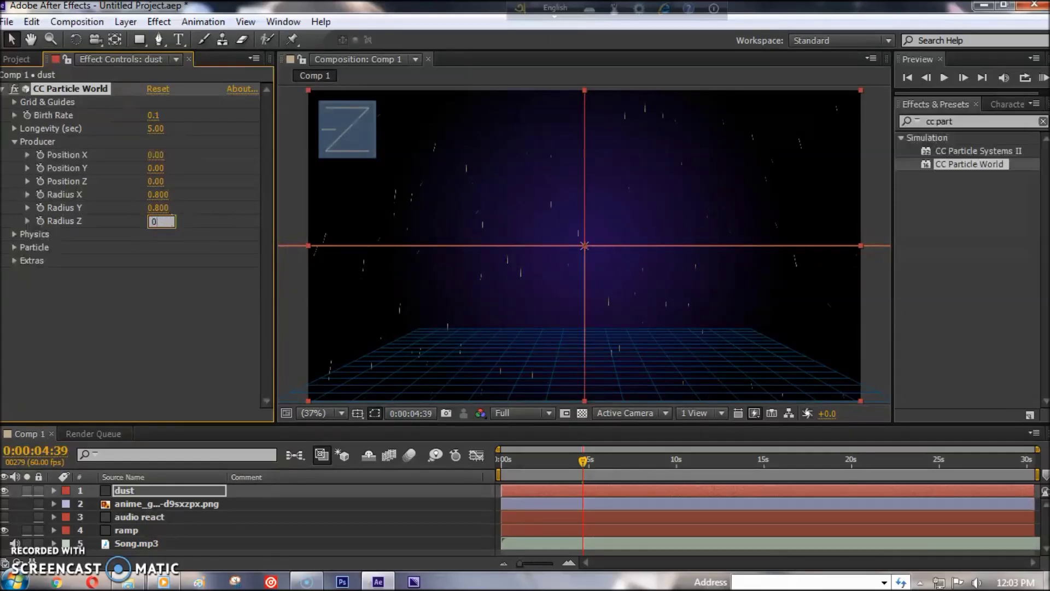
{"action": "type", "text": ".300"}
{"action": "left_click", "coordinate": [166, 290]}
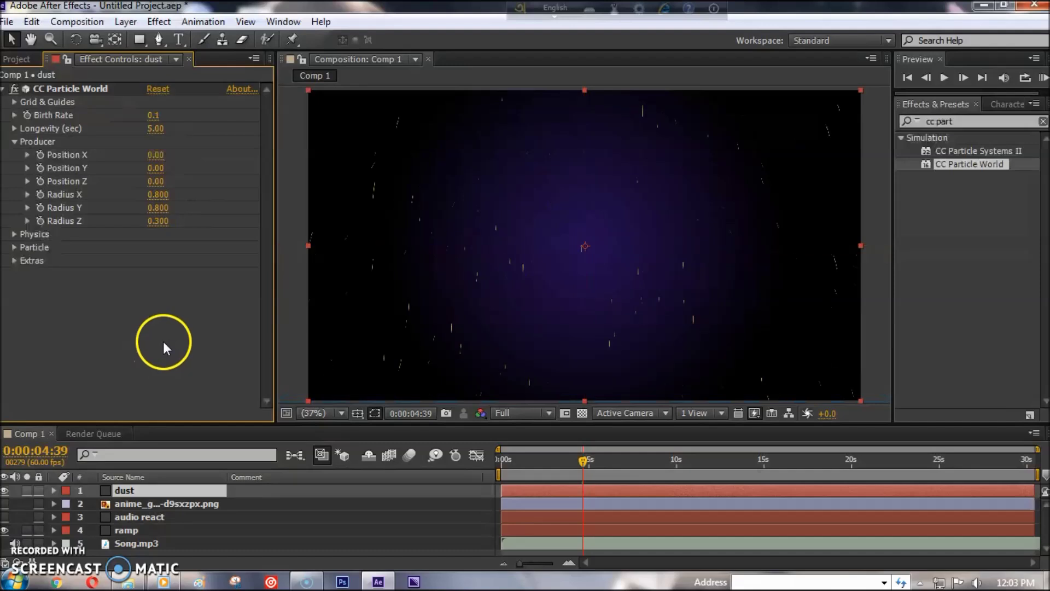
- Set the dust physics to Cone Axis with Velocity 0.05, Extra 0.30 and Extra Angle 45°
{"action": "left_click", "coordinate": [15, 141]}
{"action": "left_click", "coordinate": [14, 155]}
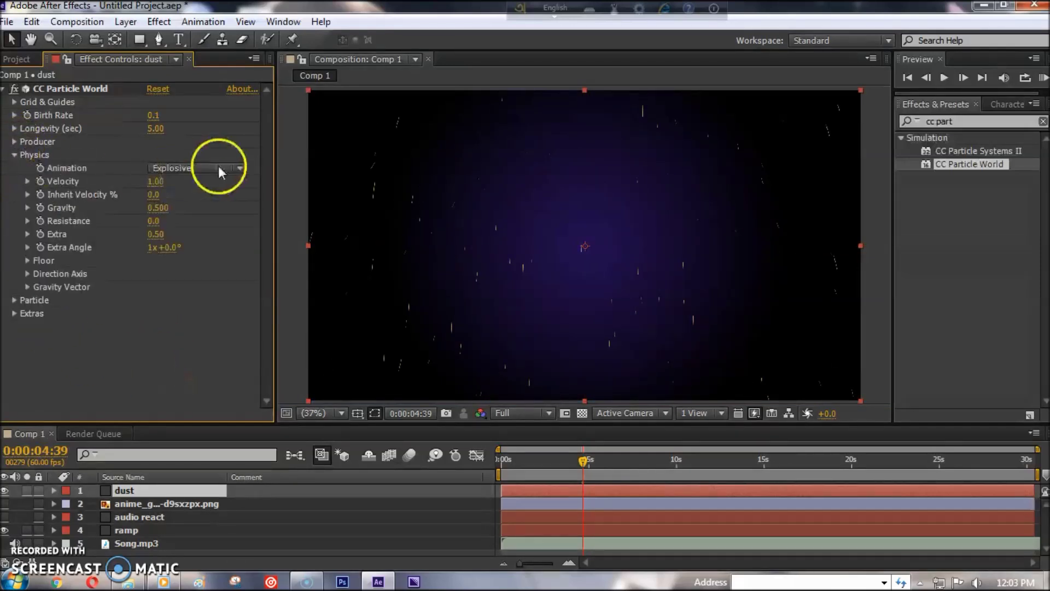
{"action": "left_click", "coordinate": [198, 168]}
{"action": "left_click", "coordinate": [183, 216]}
{"action": "left_click", "coordinate": [155, 182]}
{"action": "type", "text": "0.05"}
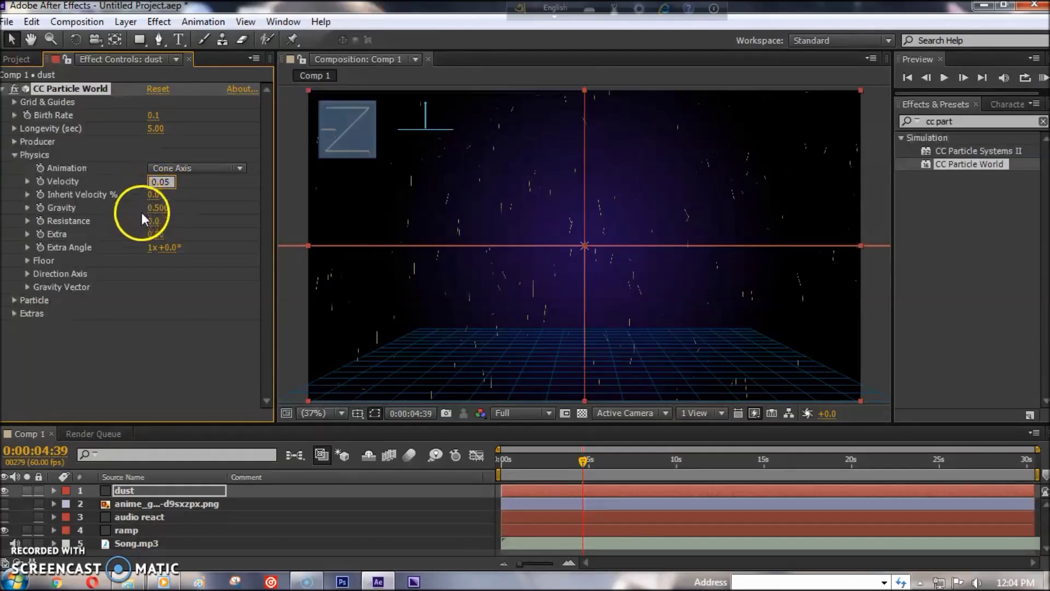
{"action": "left_click", "coordinate": [160, 234]}
{"action": "type", "text": "0.3"}
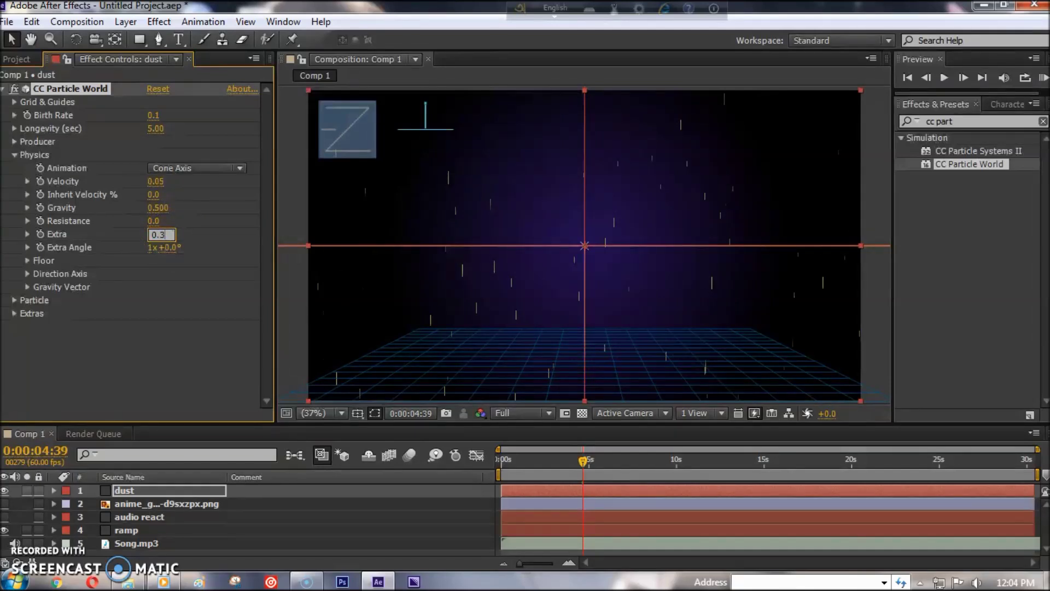
{"action": "left_click", "coordinate": [155, 248]}
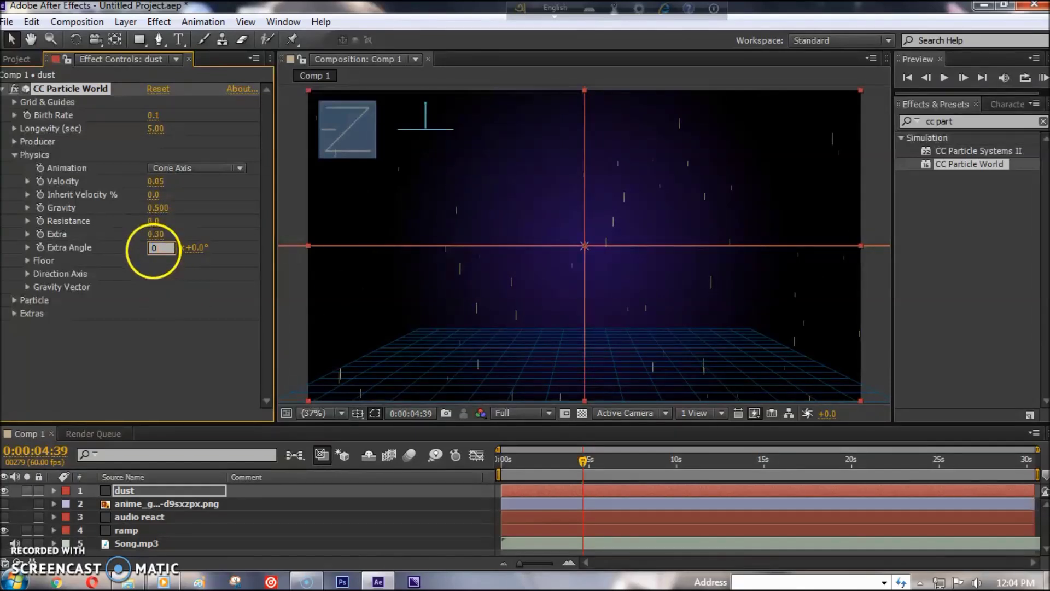
{"action": "left_click", "coordinate": [176, 247]}
{"action": "type", "text": "45"}
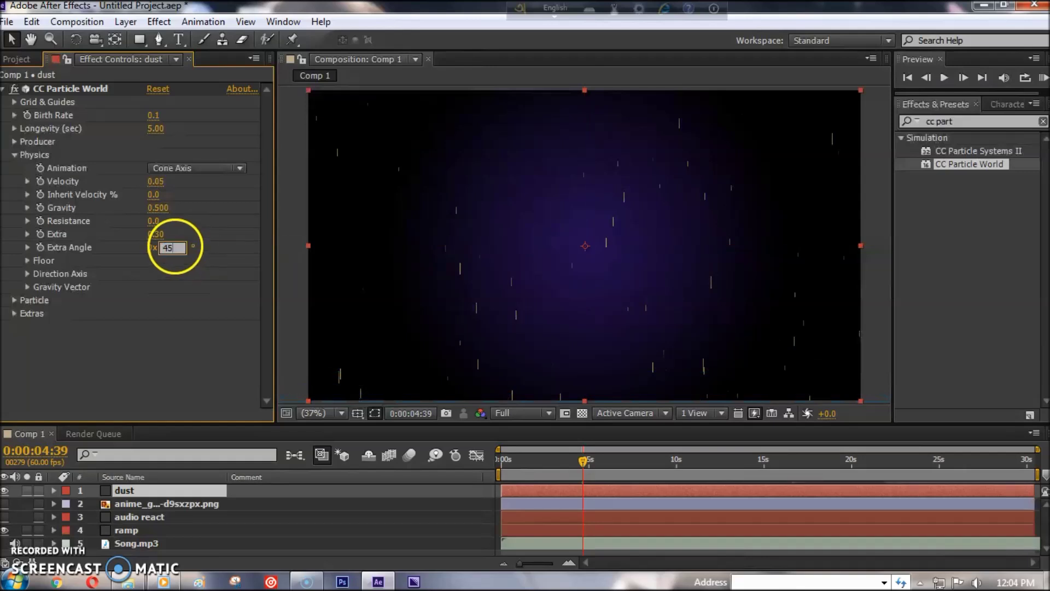
{"action": "left_click", "coordinate": [146, 383]}
- Check the dust particle type and keep it as Line
{"action": "left_click", "coordinate": [14, 155]}
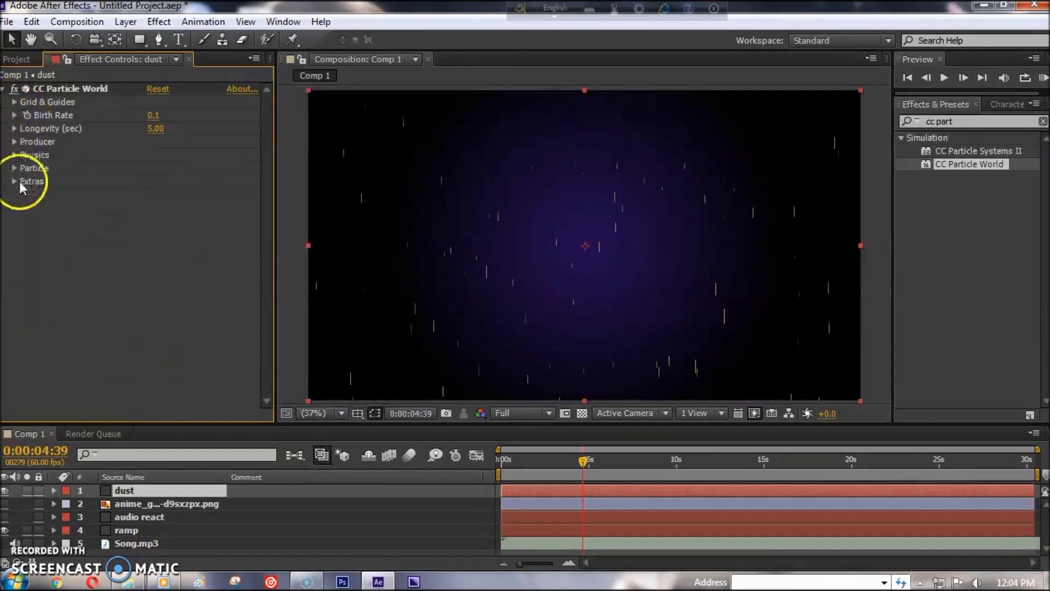
{"action": "left_click", "coordinate": [14, 168]}
{"action": "left_click", "coordinate": [196, 186]}
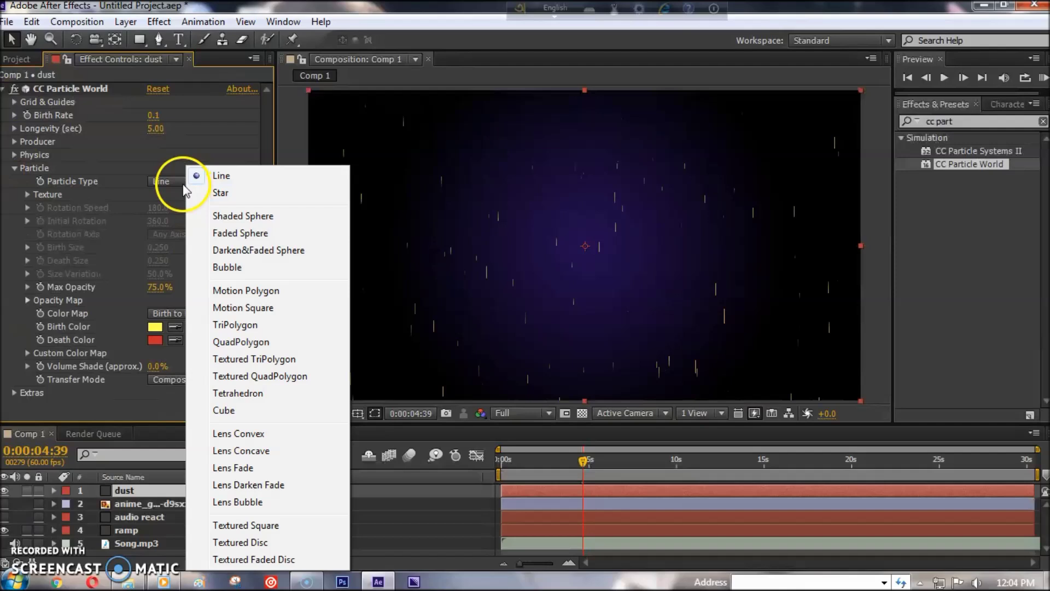
{"action": "left_click", "coordinate": [200, 144]}
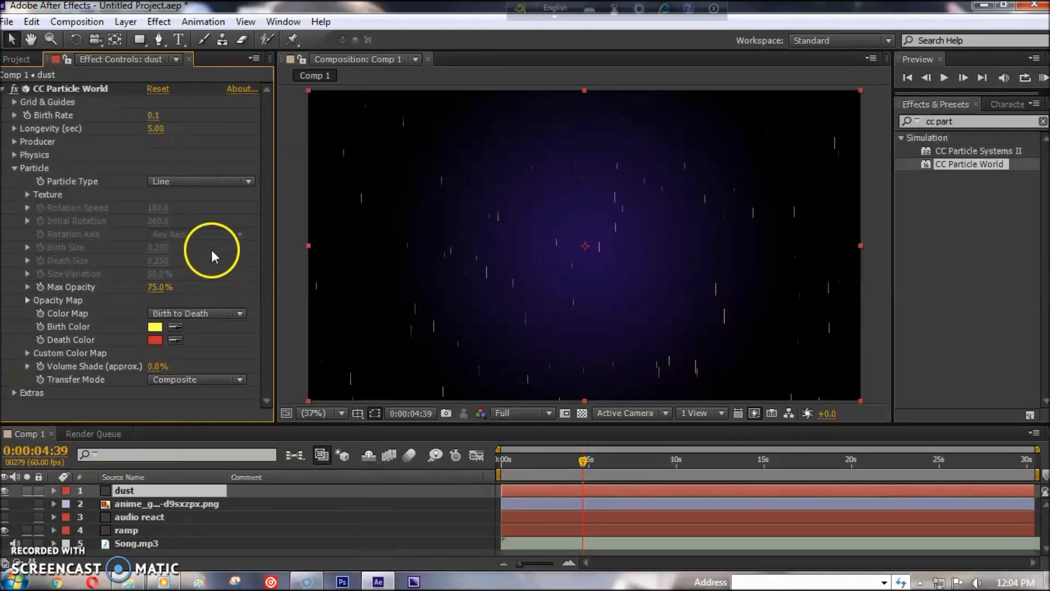
{"action": "left_click", "coordinate": [14, 168]}
- Set the dust Gravity to 0 so the particles hang still
{"action": "left_click", "coordinate": [14, 155]}
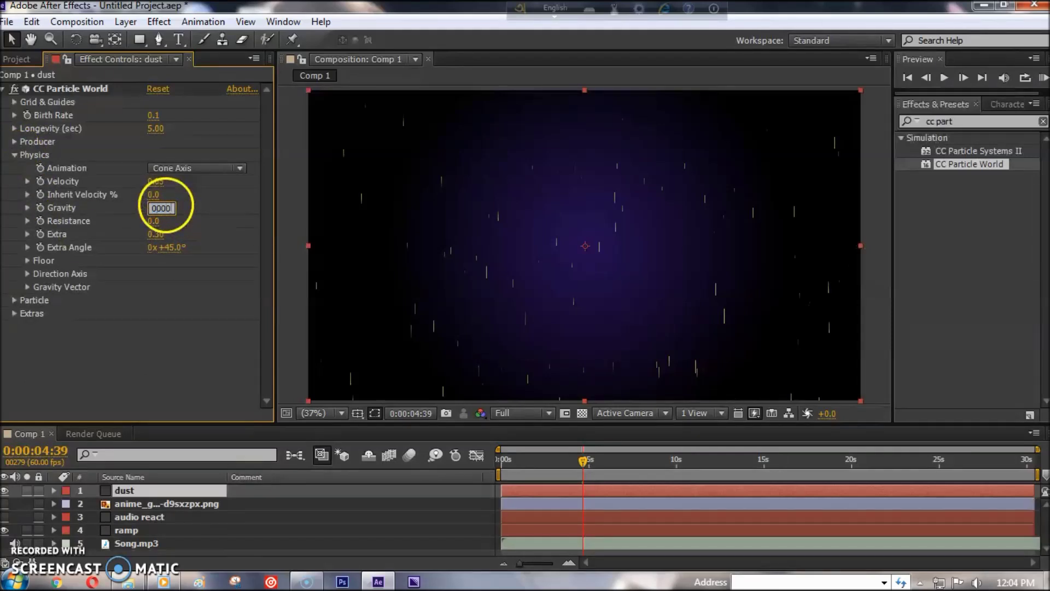
{"action": "left_click", "coordinate": [175, 390]}
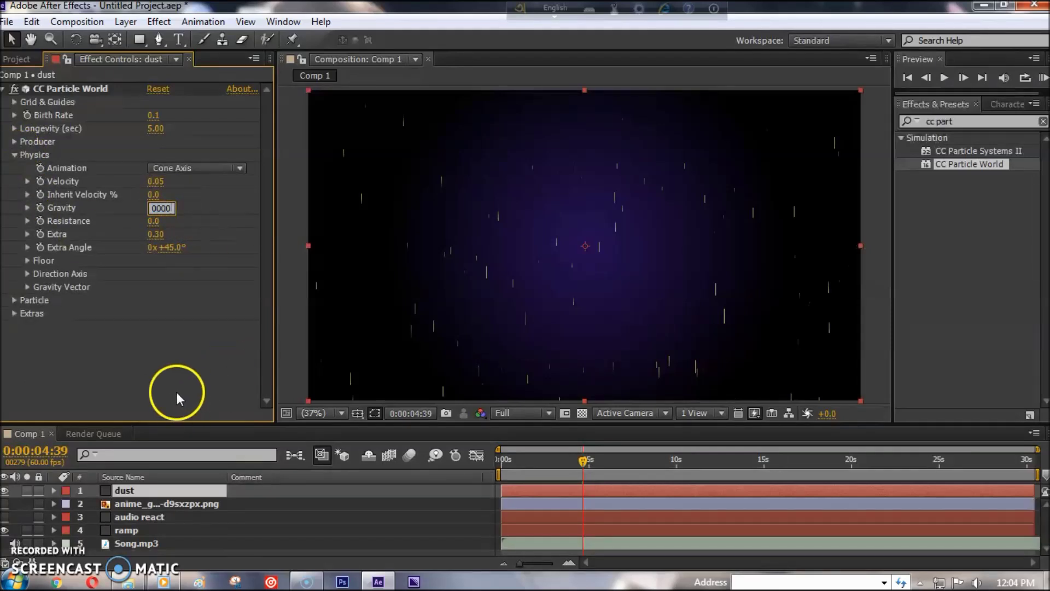
{"action": "left_click", "coordinate": [14, 155]}
{"action": "left_click_drag", "start_coordinate": [581, 462], "coordinate": [665, 464]}
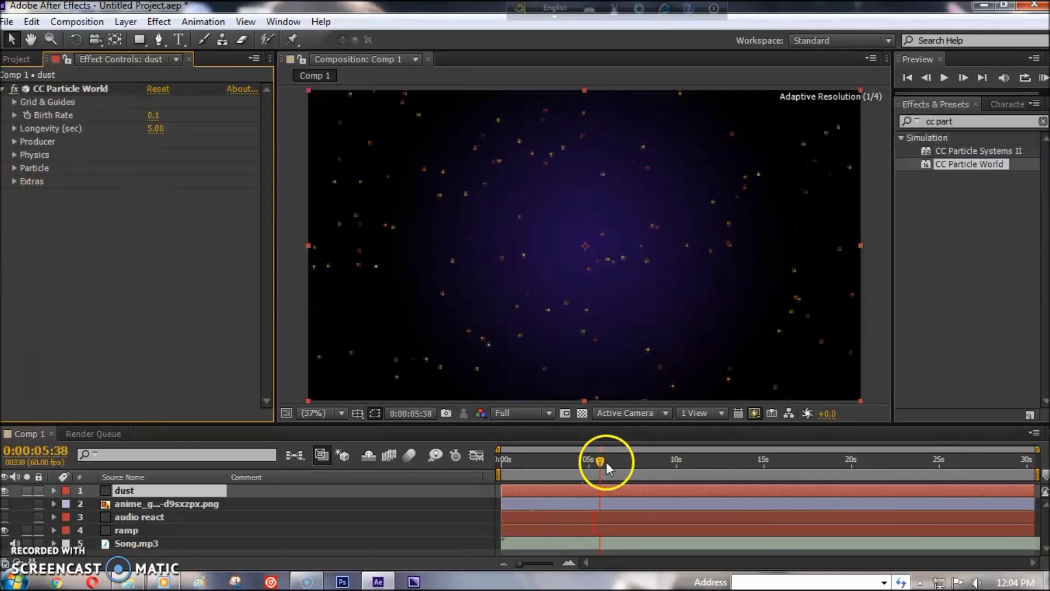
- Change the dust particles' Birth Color from yellow to purple
{"action": "left_click", "coordinate": [10, 128]}
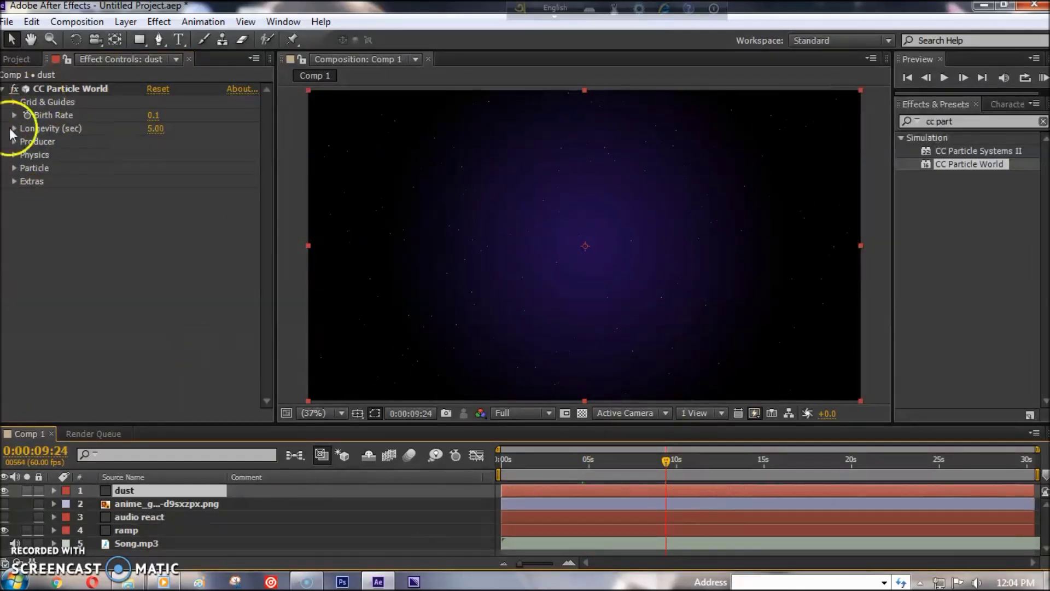
{"action": "left_click", "coordinate": [14, 168]}
{"action": "left_click", "coordinate": [158, 326]}
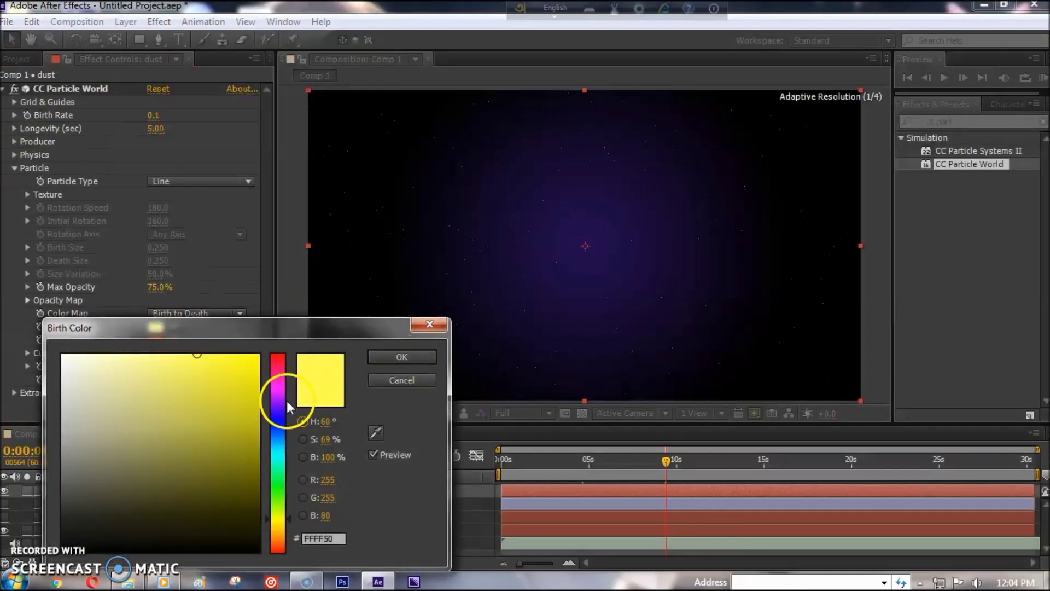
{"action": "left_click", "coordinate": [277, 404]}
{"action": "left_click", "coordinate": [401, 356]}
- Change the dust Death Color to a lighter violet
{"action": "left_click", "coordinate": [158, 339]}
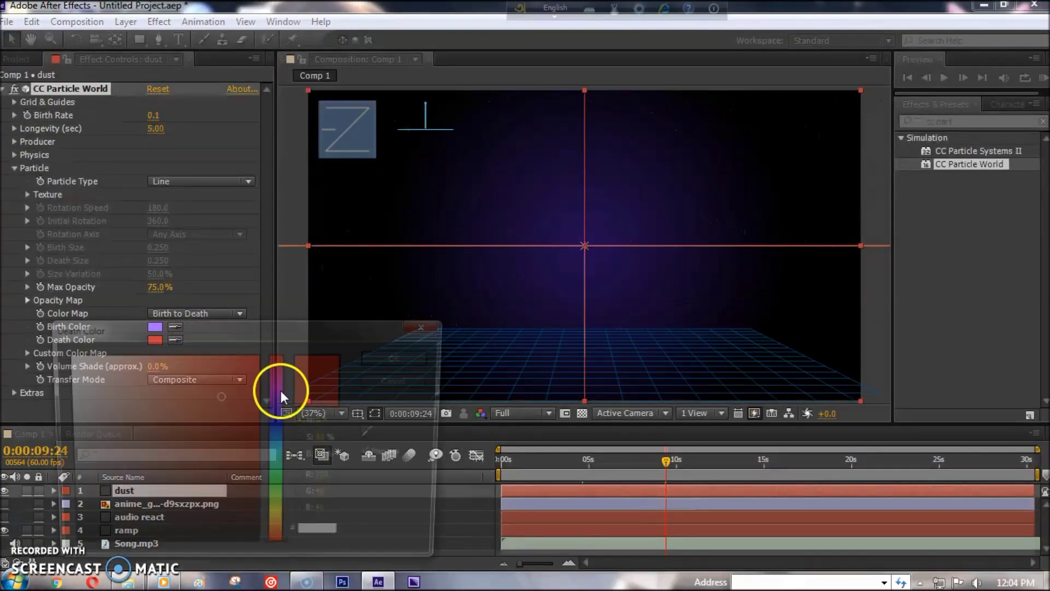
{"action": "left_click_drag", "start_coordinate": [280, 419], "coordinate": [277, 398]}
{"action": "mouse_move", "coordinate": [155, 369]}
{"action": "left_mouse_down"}
{"action": "mouse_move", "coordinate": [134, 363]}
{"action": "mouse_move", "coordinate": [180, 383]}
{"action": "left_mouse_up"}
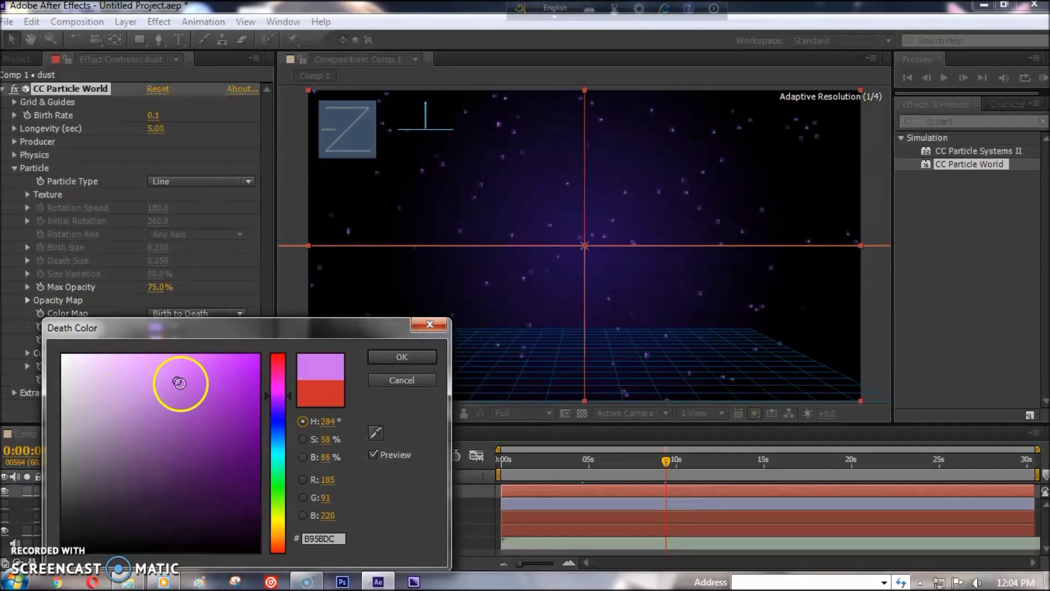
{"action": "left_click", "coordinate": [421, 363]}
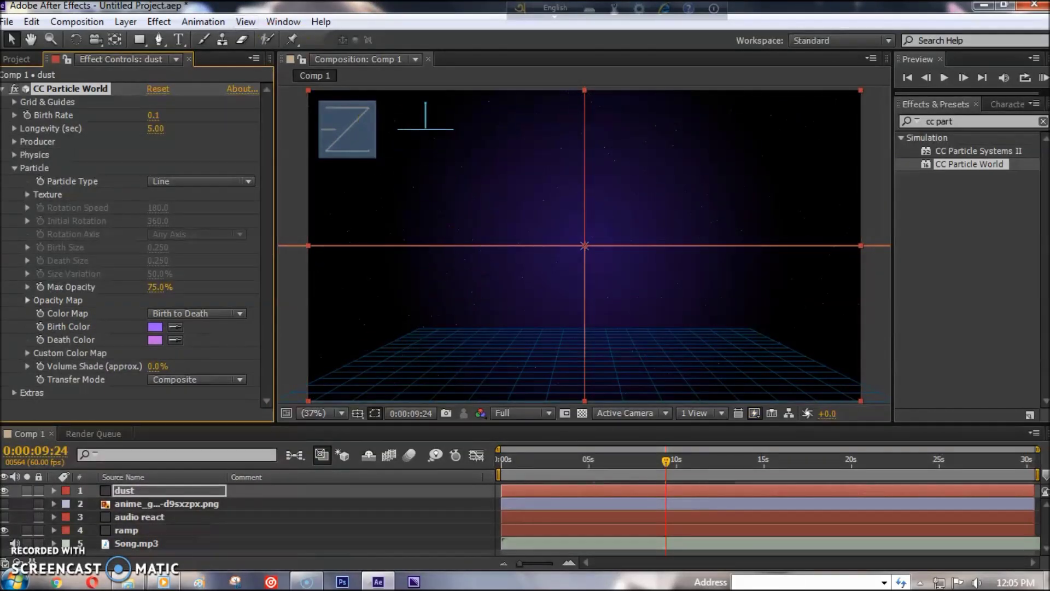
{"action": "double_click", "coordinate": [29, 46]}
{"action": "left_click_drag", "start_coordinate": [734, 157], "coordinate": [446, 307]}
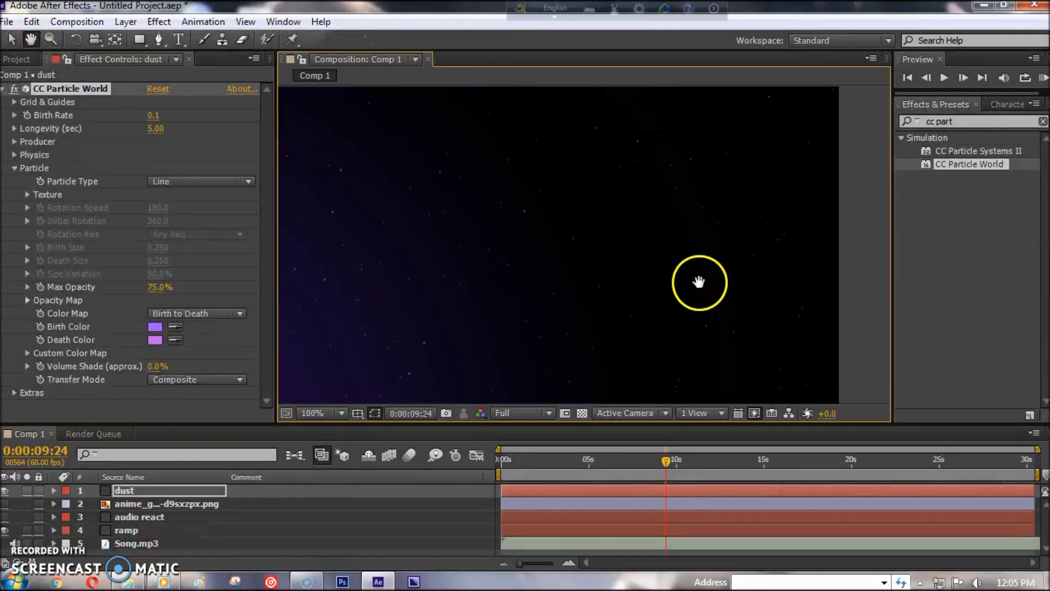
- Fit the whole comp in the viewer and turn the audio react layer back on
{"action": "scroll", "coordinate": [711, 235], "scroll_direction": "down", "scroll_amount": 2}
{"action": "left_click", "coordinate": [341, 413]}
{"action": "left_click", "coordinate": [339, 149]}
{"action": "left_click", "coordinate": [12, 39]}
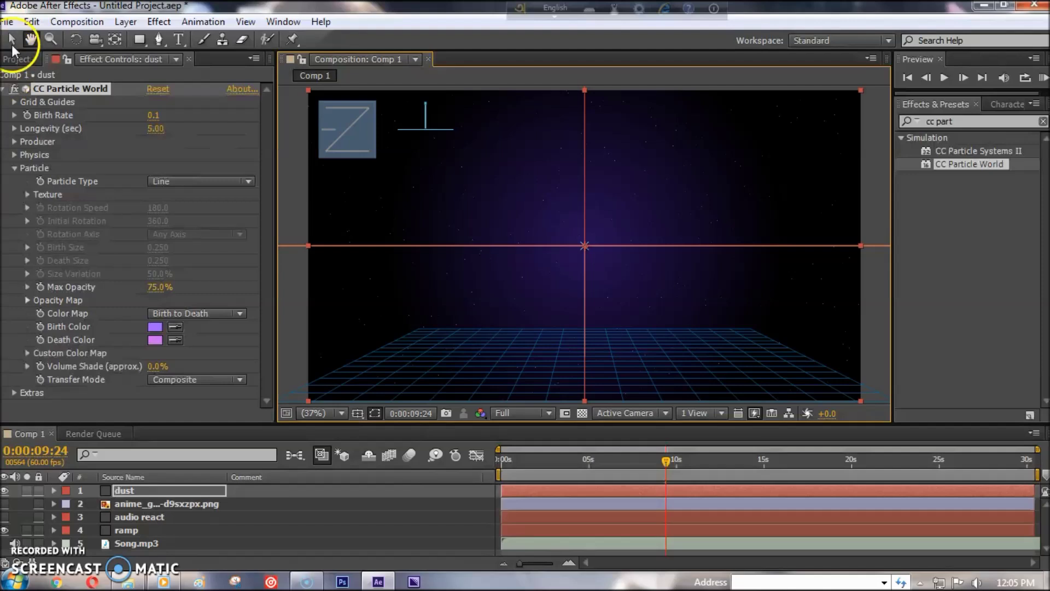
{"action": "left_click", "coordinate": [4, 517]}
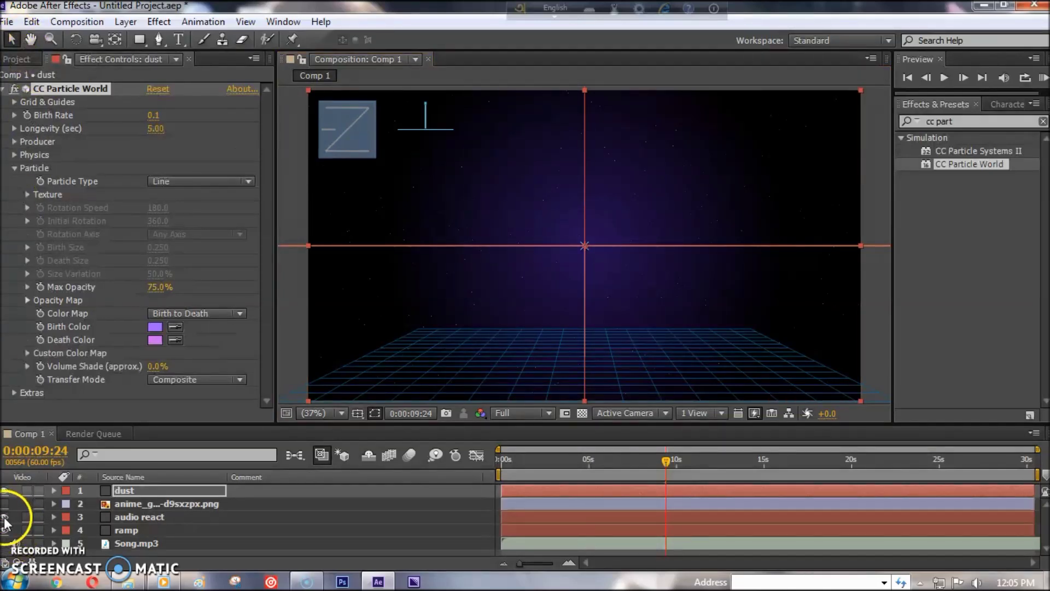
- Move the dust layer below the anime image and shift its particles slightly up-right
{"action": "left_click", "coordinate": [125, 491]}
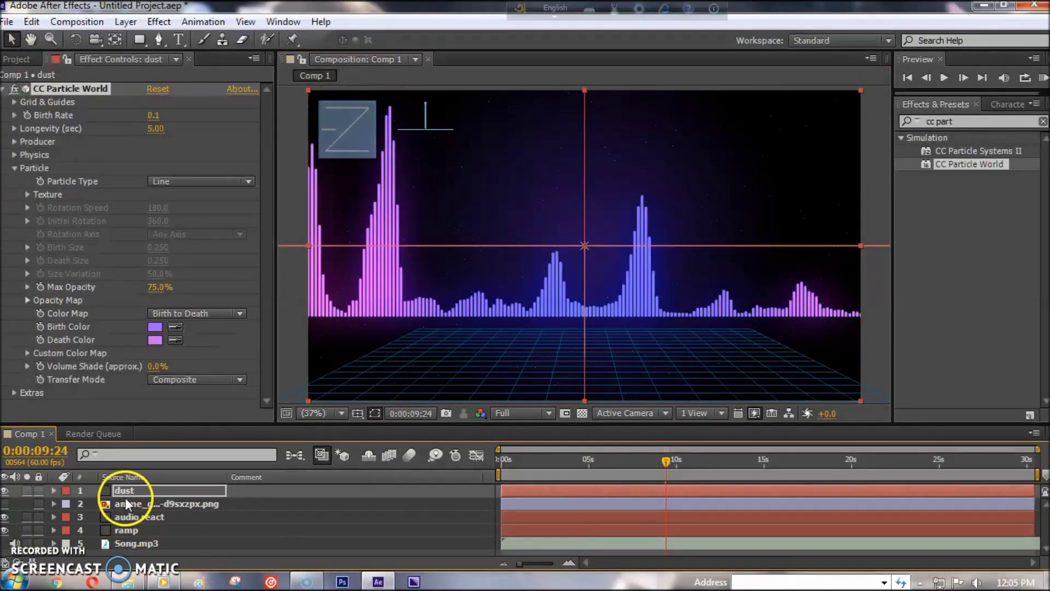
{"action": "left_click", "coordinate": [186, 494]}
{"action": "left_click_drag", "start_coordinate": [131, 491], "coordinate": [131, 507]}
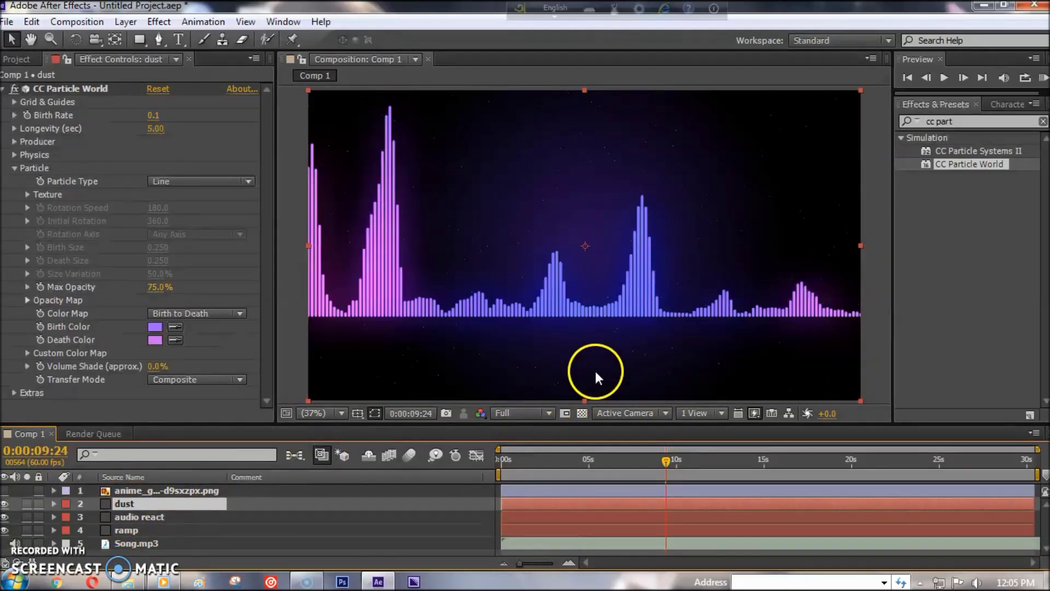
{"action": "left_click_drag", "start_coordinate": [589, 376], "coordinate": [590, 298]}
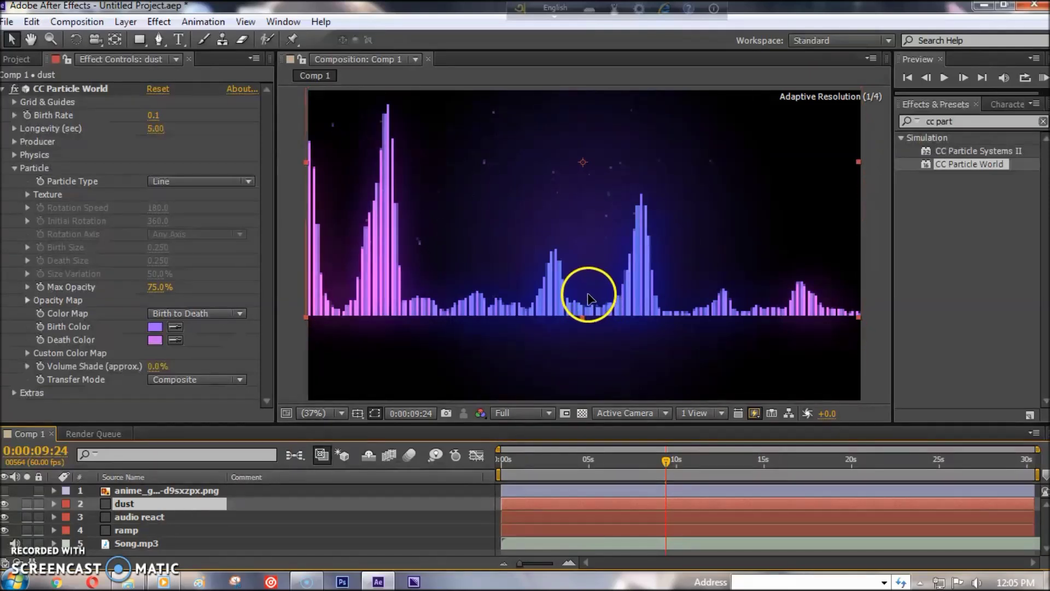
{"action": "left_click_drag", "start_coordinate": [589, 294], "coordinate": [592, 294]}
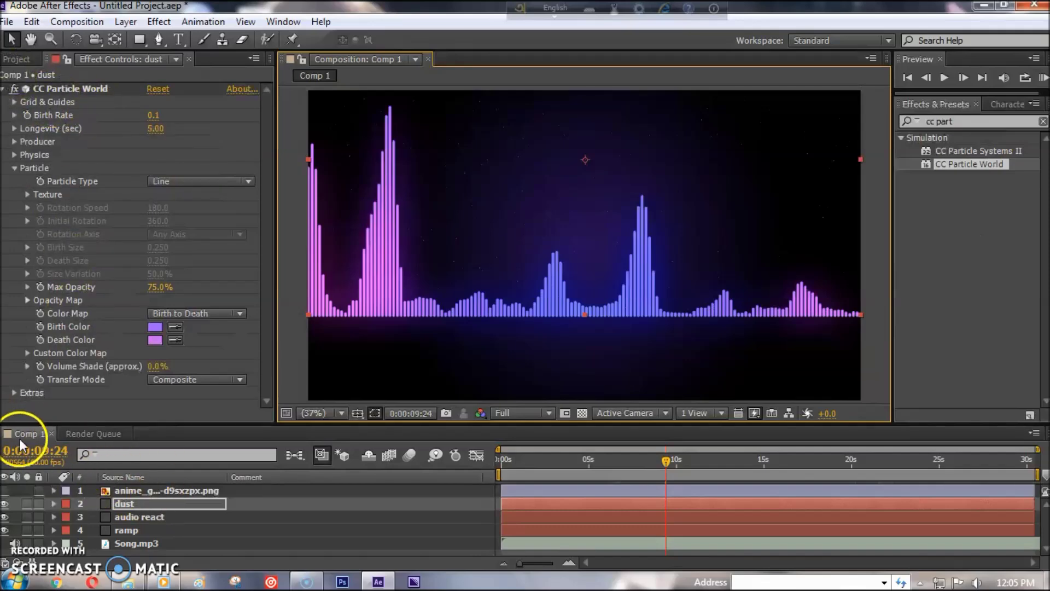
- Create a new 1920×1080 solid layer named 'particle big'
{"action": "left_click", "coordinate": [125, 22]}
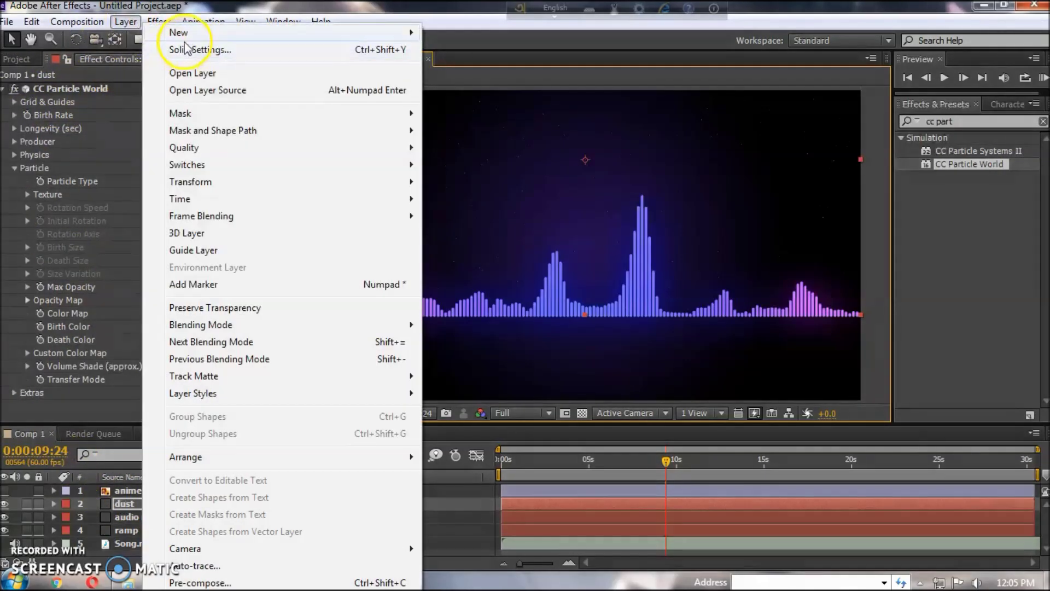
{"action": "mouse_move", "coordinate": [219, 33]}
{"action": "left_click", "coordinate": [461, 51]}
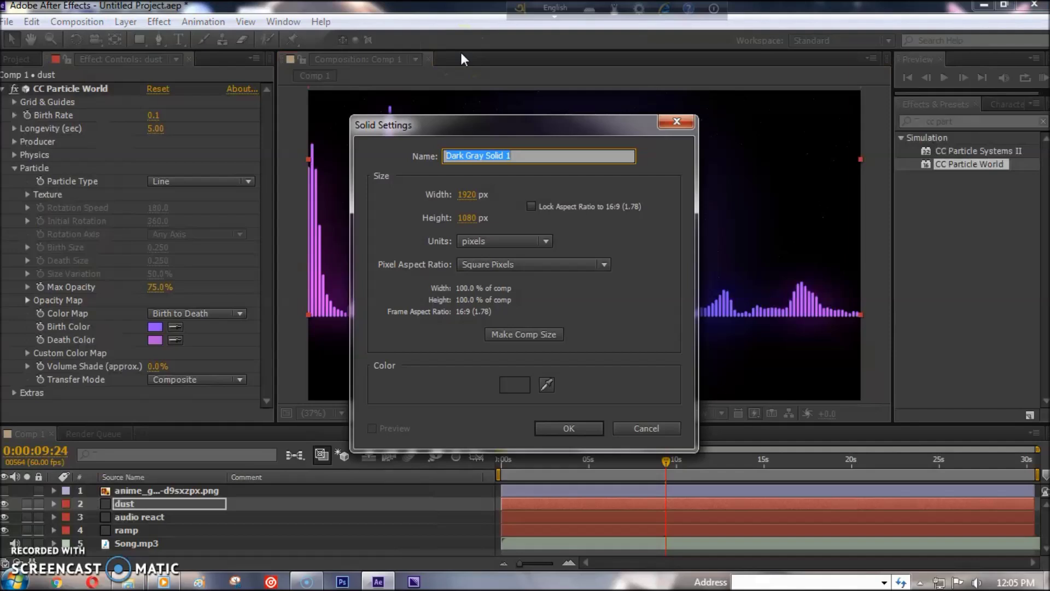
{"action": "type", "text": "particle big"}
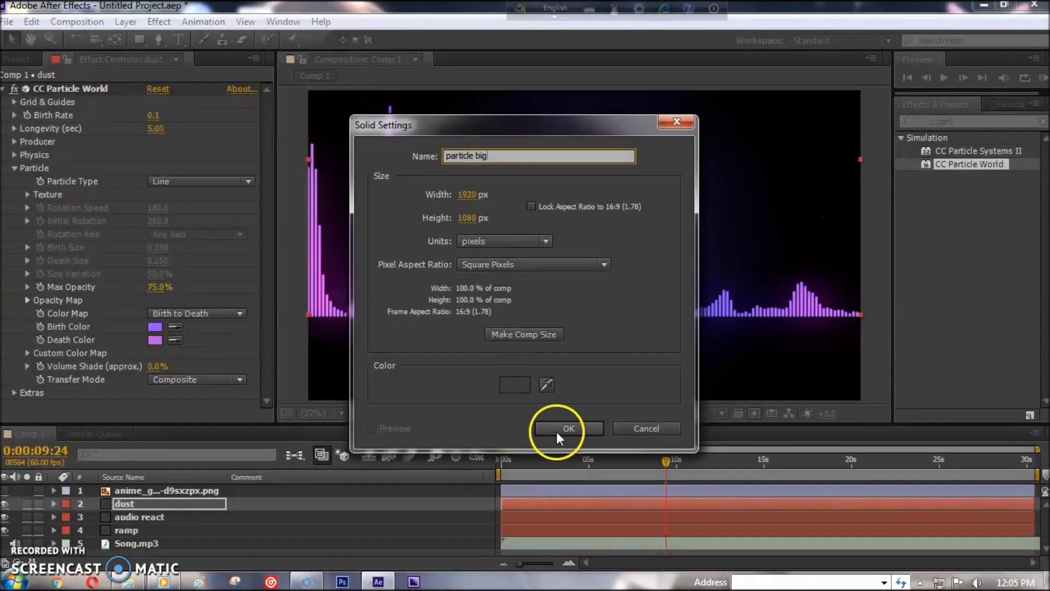
{"action": "left_click", "coordinate": [556, 429]}
- Apply CC Particle World to particle big, hide audio react, and set Birth Rate 0.1, Longevity 10
{"action": "left_click_drag", "start_coordinate": [969, 164], "coordinate": [558, 287]}
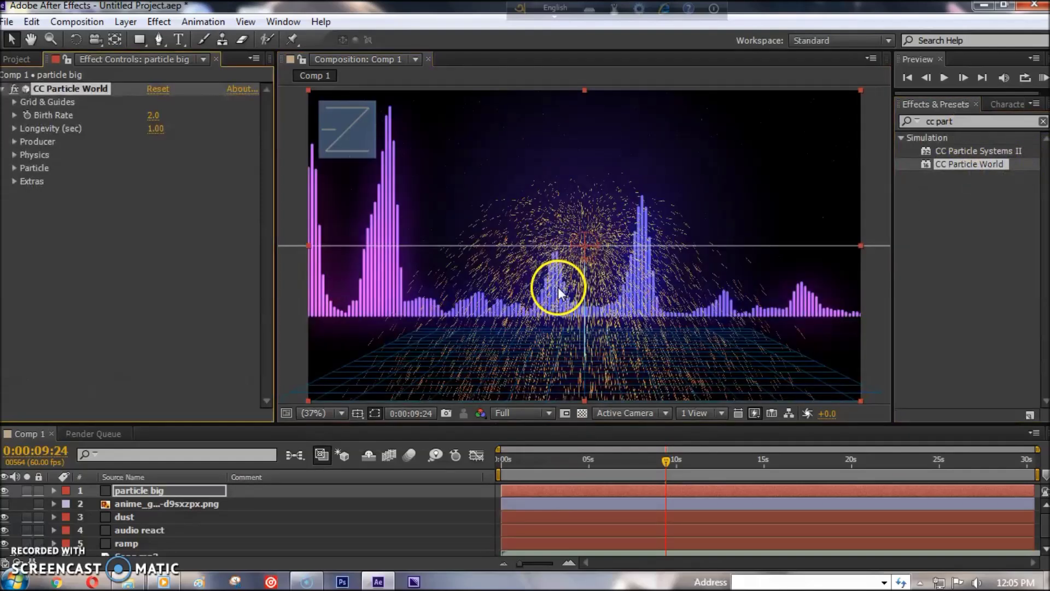
{"action": "left_click", "coordinate": [4, 530]}
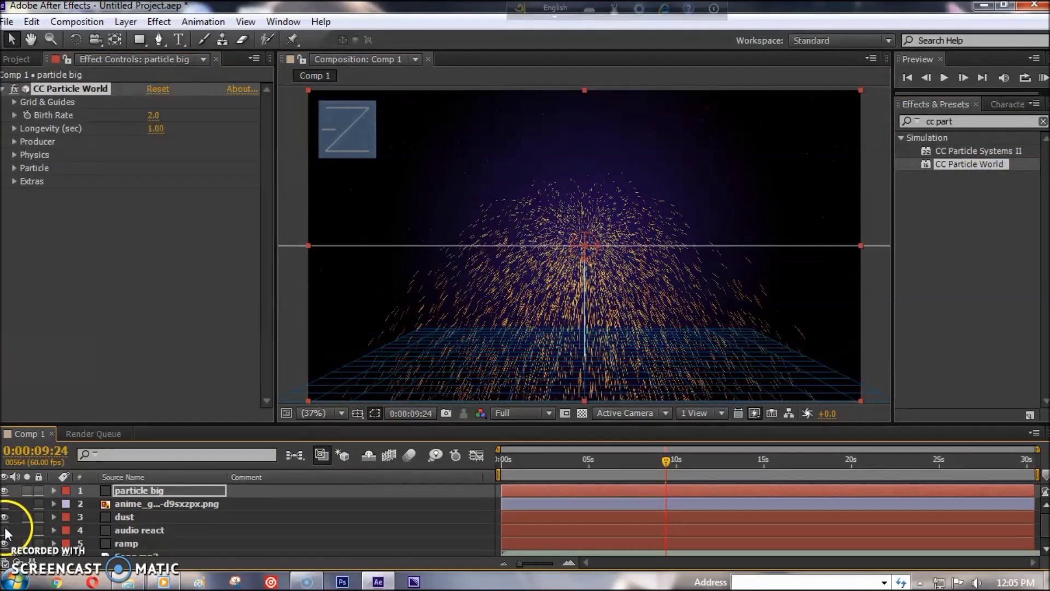
{"action": "left_click", "coordinate": [154, 115]}
{"action": "type", "text": "0.1"}
{"action": "left_click", "coordinate": [159, 127]}
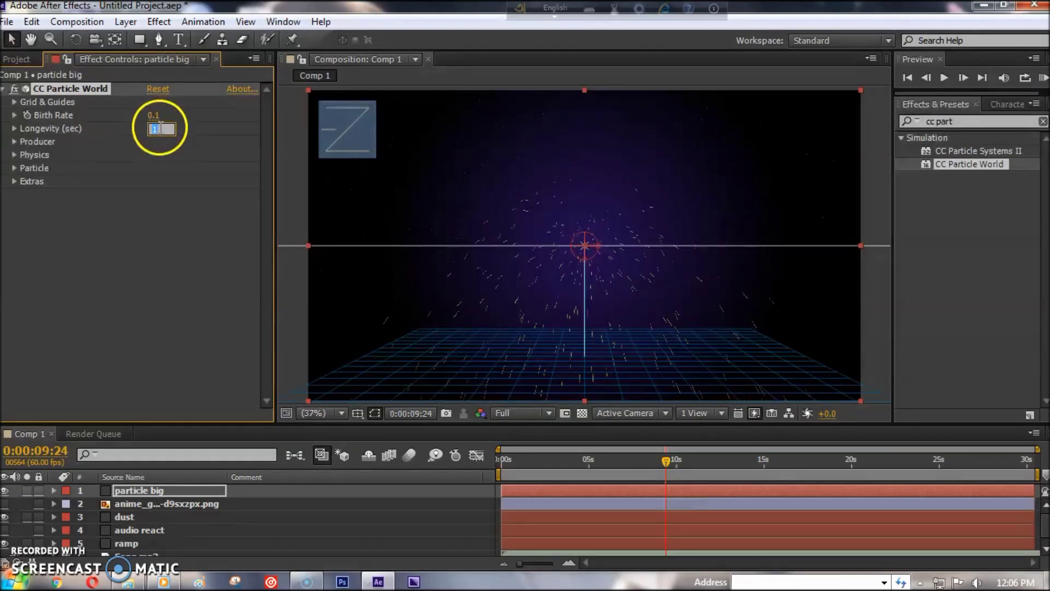
{"action": "type", "text": "10"}
{"action": "left_click", "coordinate": [91, 287]}
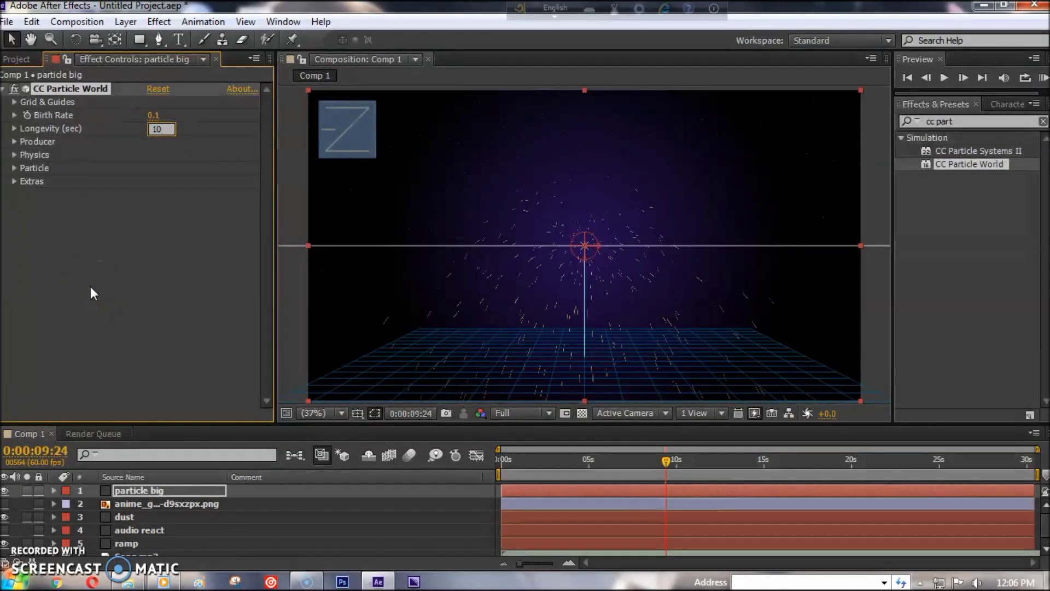
- Widen the producer radii to X 0.755, Y 0.475 and Z 0.435
{"action": "left_click", "coordinate": [15, 141]}
{"action": "left_click_drag", "start_coordinate": [179, 196], "coordinate": [167, 195]}
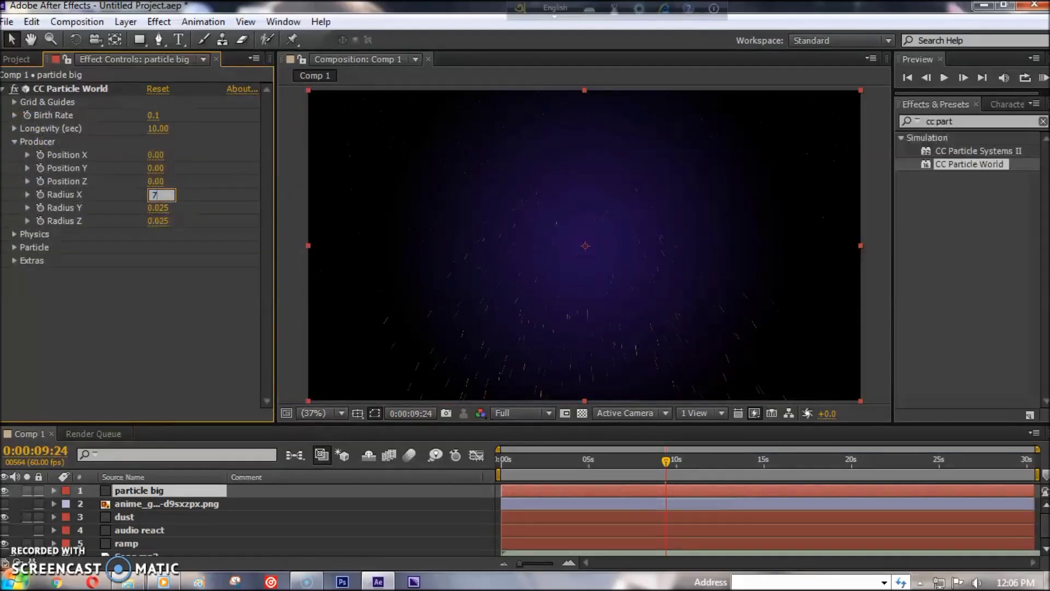
{"action": "left_click", "coordinate": [166, 208]}
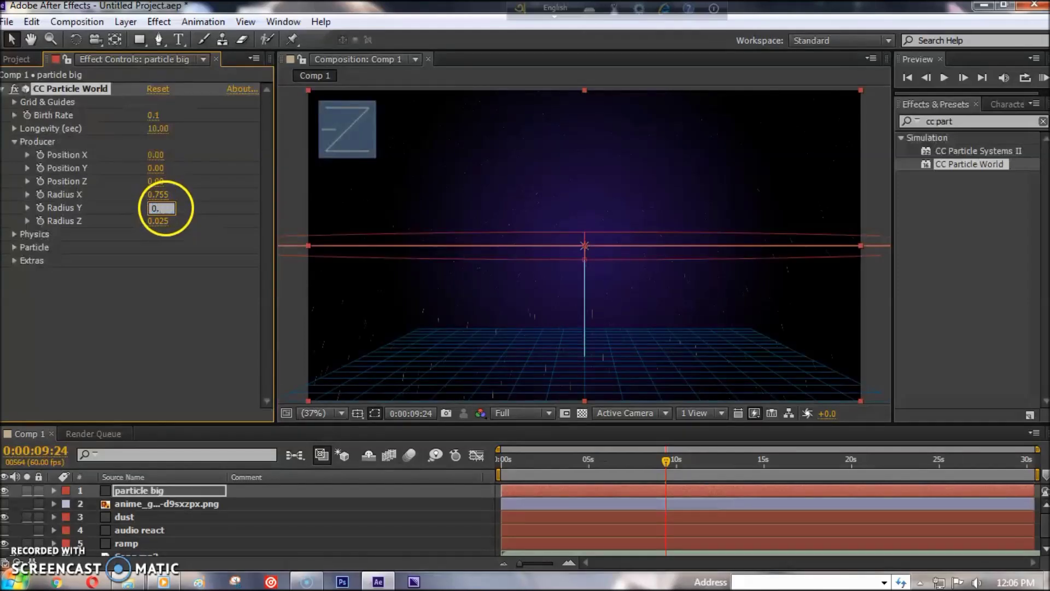
{"action": "type", "text": "475"}
{"action": "left_click", "coordinate": [158, 220]}
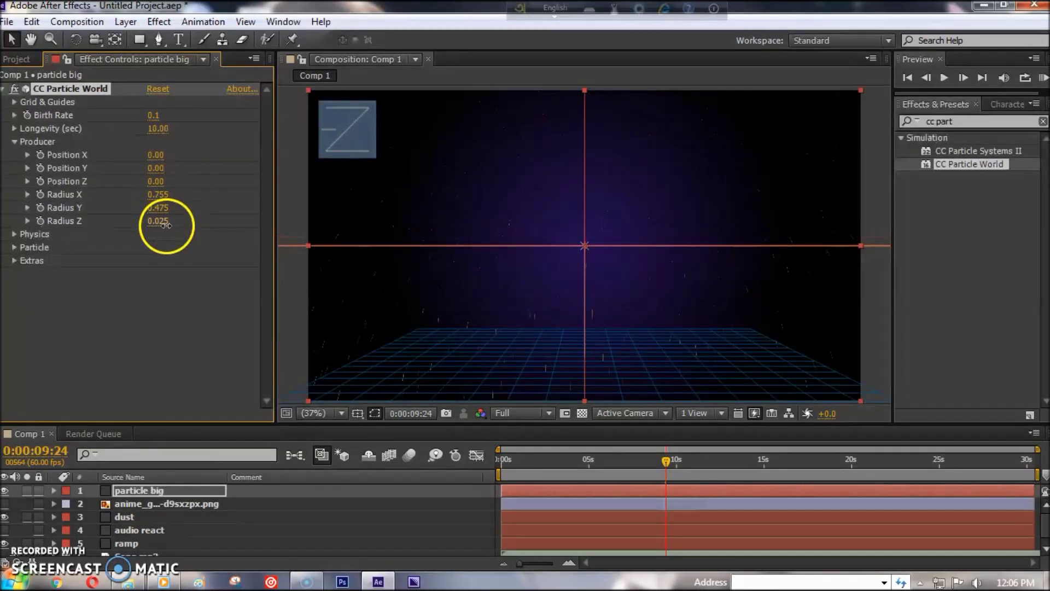
{"action": "type", "text": "0.4"}
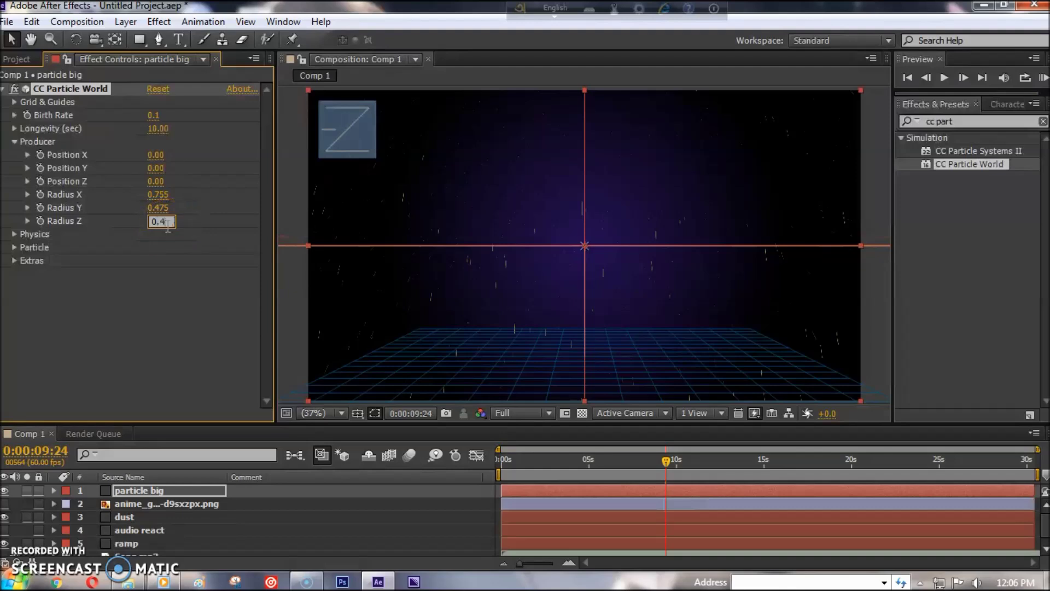
{"action": "left_click", "coordinate": [152, 356]}
{"action": "left_click", "coordinate": [16, 141]}
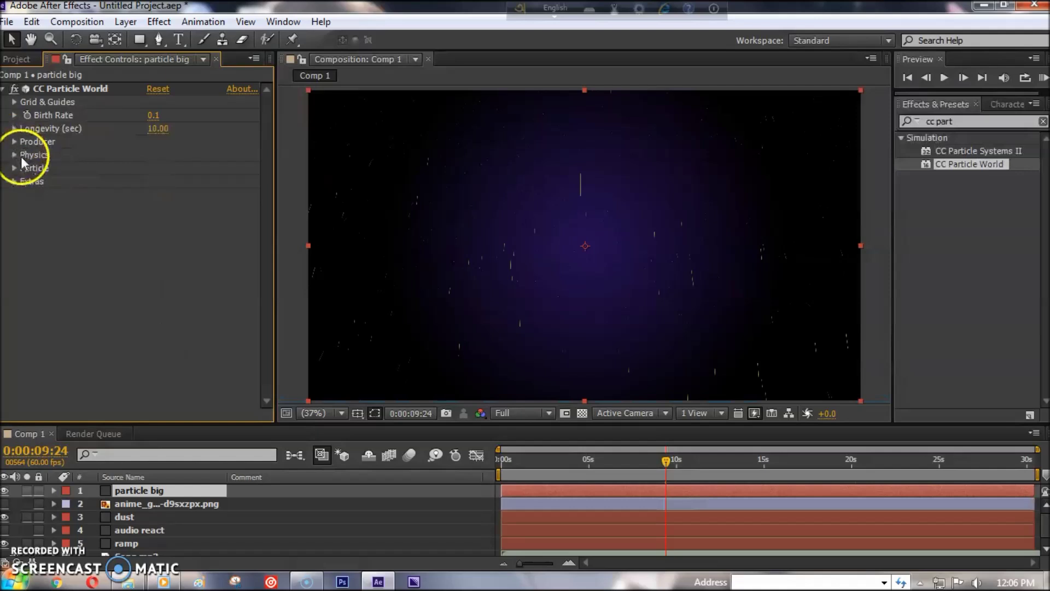
- Set particle big's physics Animation to Cone Axis with Velocity 0.20
{"action": "left_click", "coordinate": [16, 155]}
{"action": "left_click", "coordinate": [165, 169]}
{"action": "left_click", "coordinate": [181, 218]}
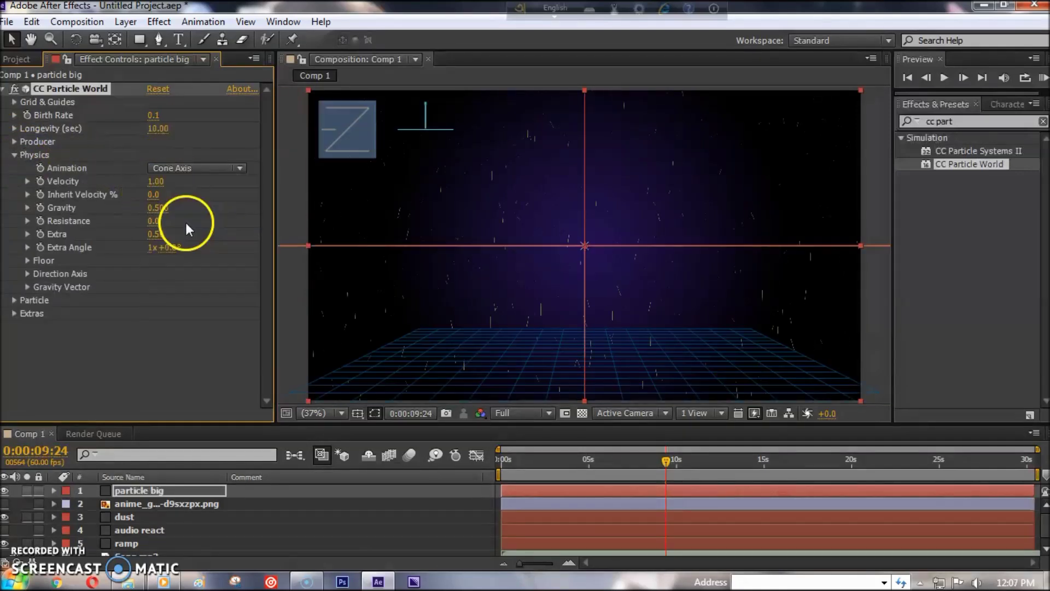
{"action": "left_click", "coordinate": [35, 543]}
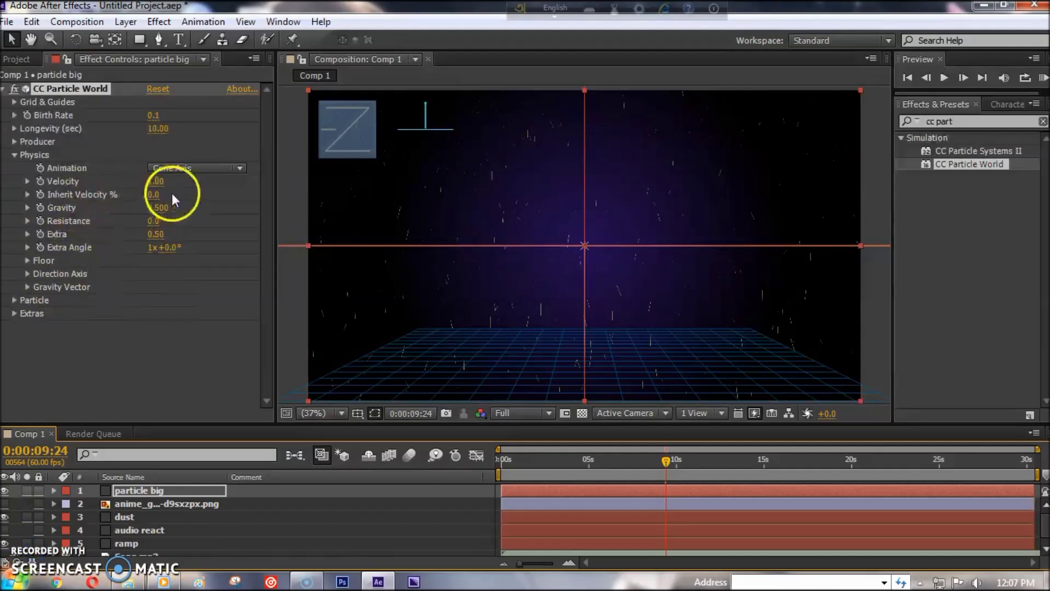
{"action": "left_click", "coordinate": [157, 183]}
{"action": "type", "text": "0.2"}
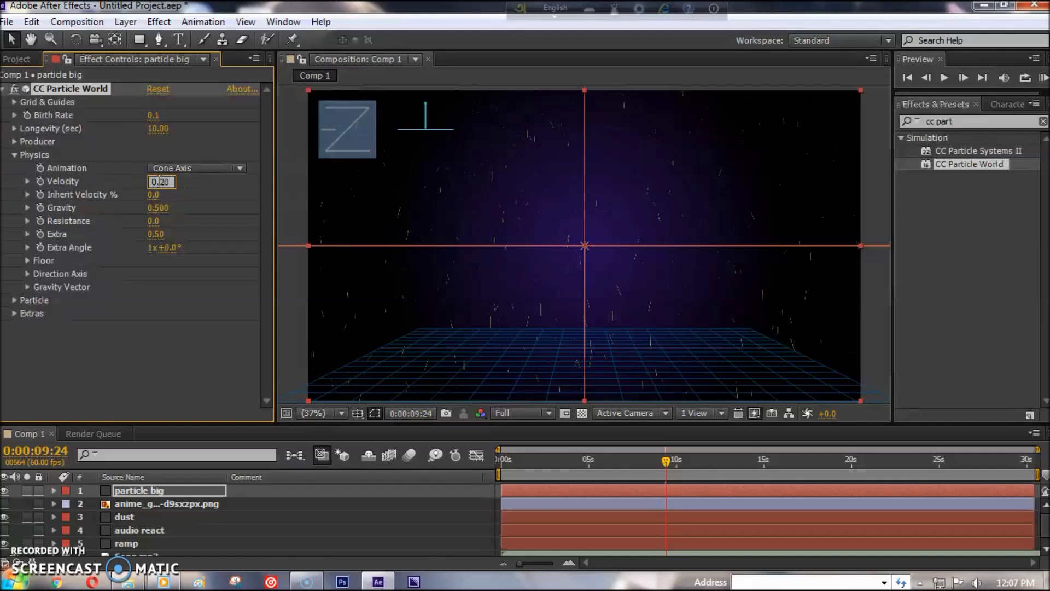
{"action": "left_click", "coordinate": [169, 355]}
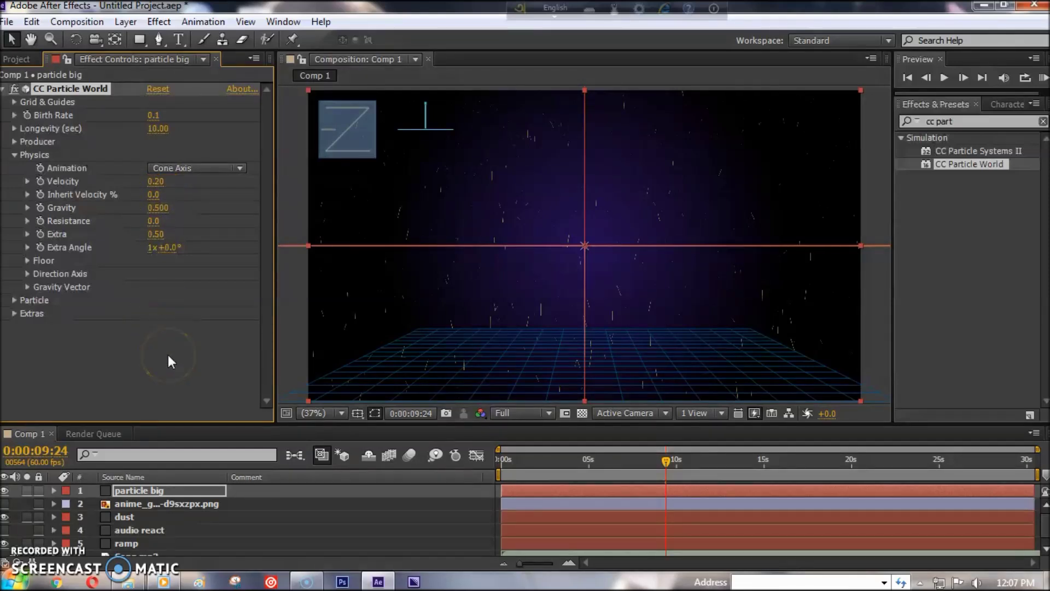
- Set Inherit Velocity to 50%, Gravity to 0 and Resistance to 0.2
{"action": "left_click", "coordinate": [155, 196]}
{"action": "type", "text": "50"}
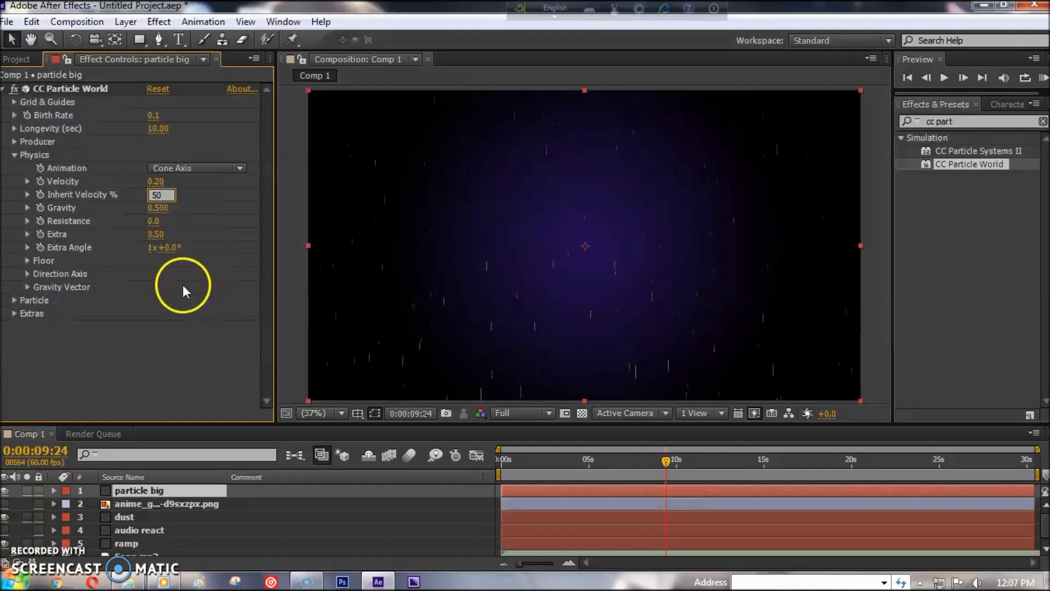
{"action": "left_click", "coordinate": [164, 207]}
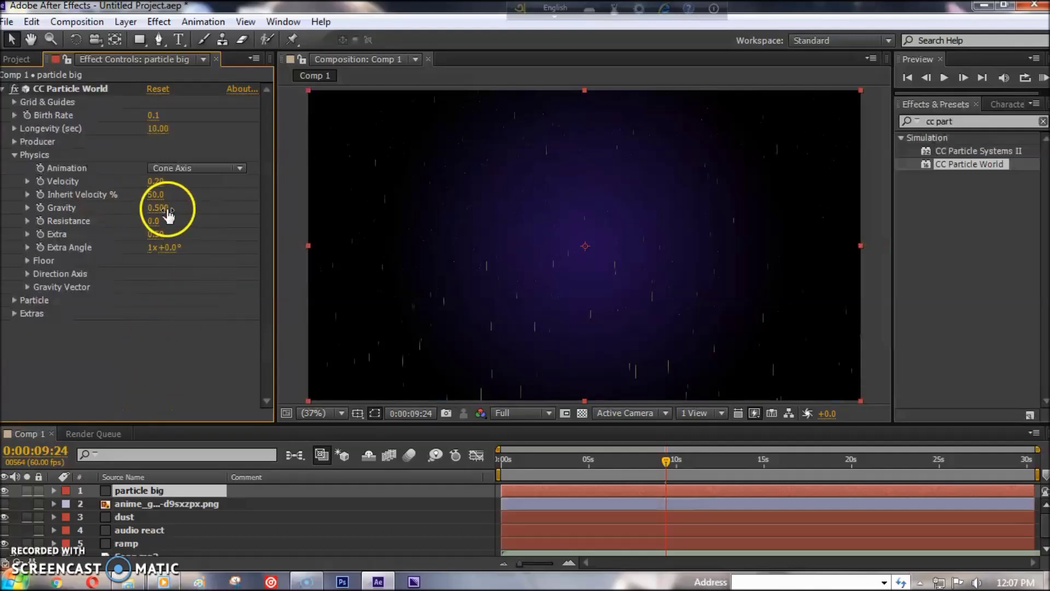
{"action": "type", "text": "0"}
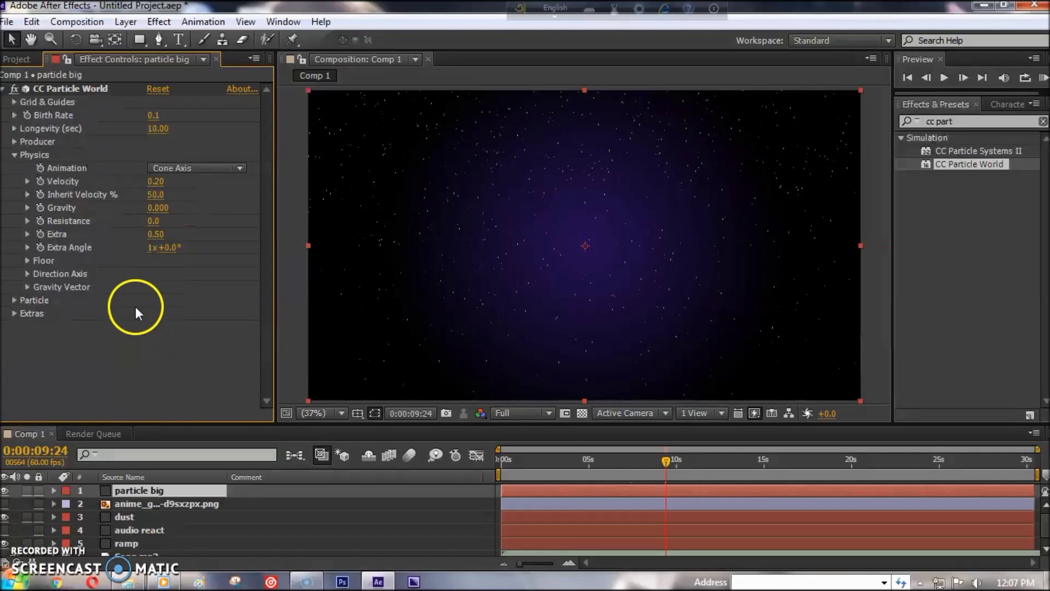
{"action": "left_click", "coordinate": [153, 221]}
{"action": "type", "text": "0.2"}
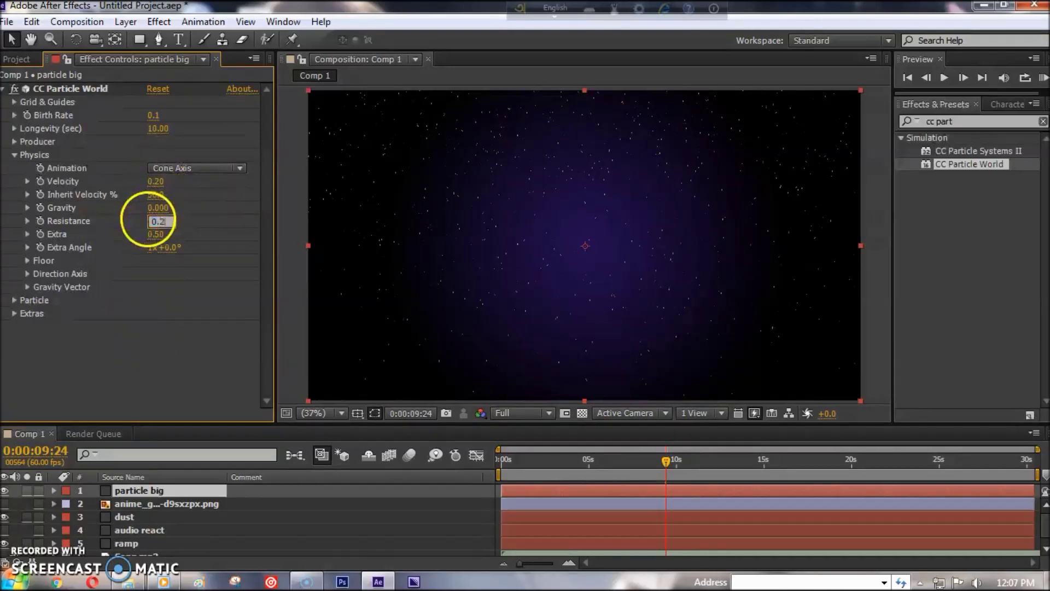
{"action": "left_click", "coordinate": [157, 234]}
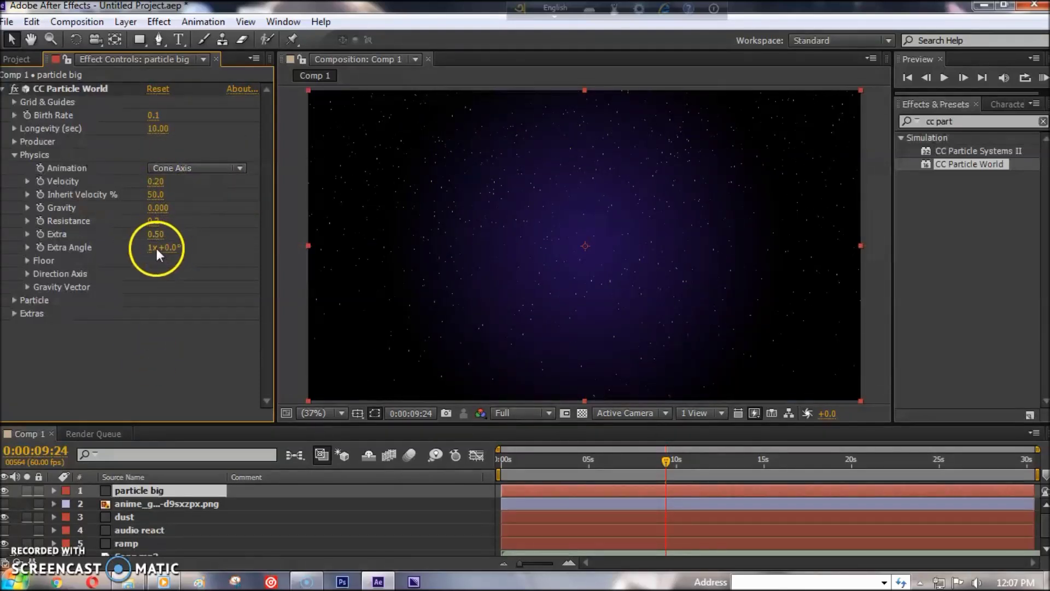
- Set the physics Extra Angle to 0x+20°
{"action": "left_click", "coordinate": [149, 247]}
{"action": "left_click", "coordinate": [176, 247]}
{"action": "type", "text": "21"}
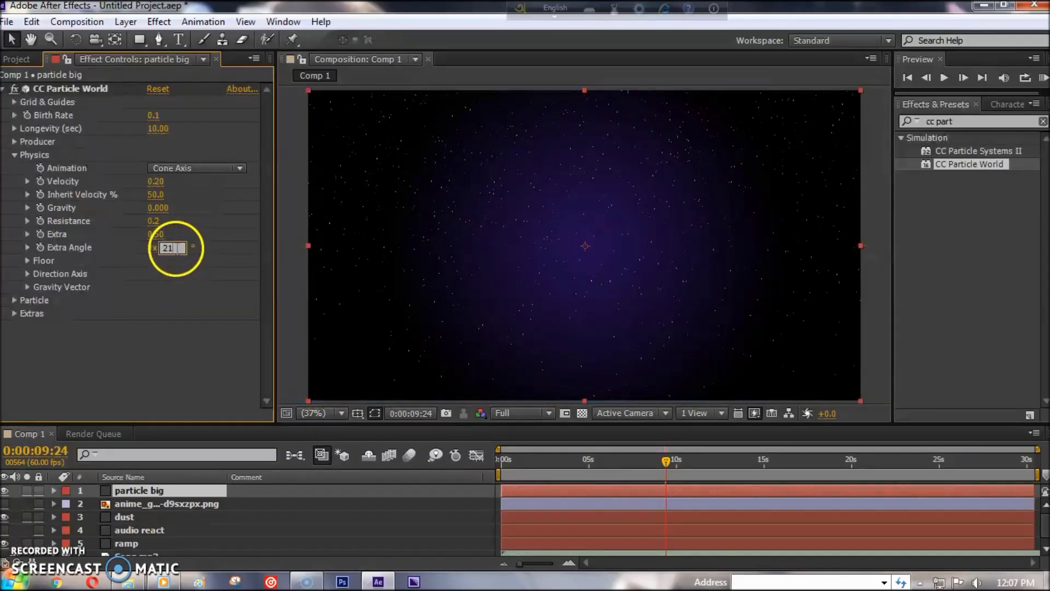
{"action": "key", "text": "BackSpace"}
{"action": "type", "text": "0x+20.0°"}
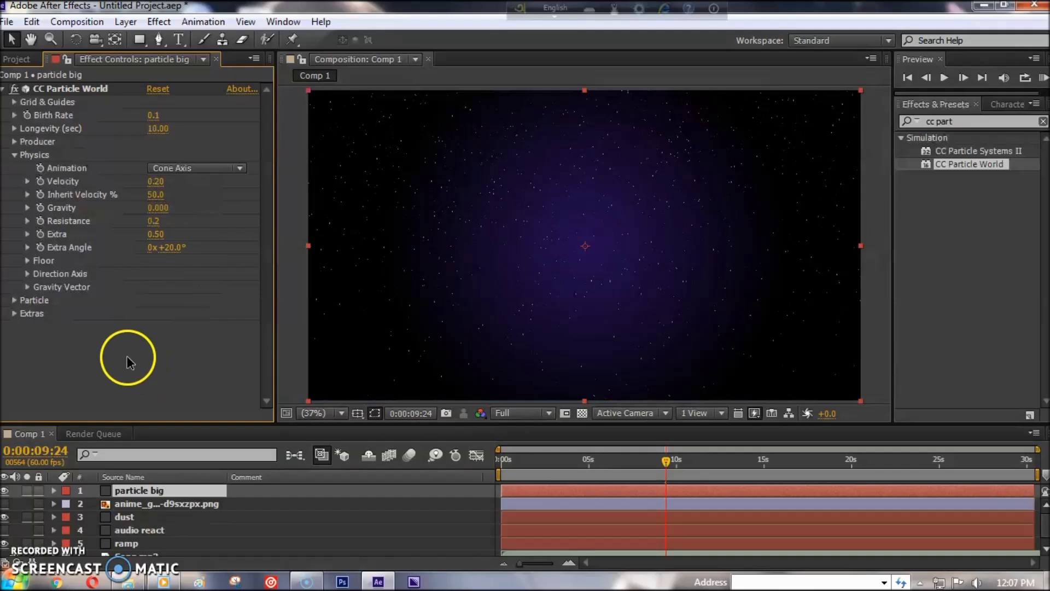
{"action": "left_click", "coordinate": [14, 155]}
{"action": "left_click", "coordinate": [14, 169]}
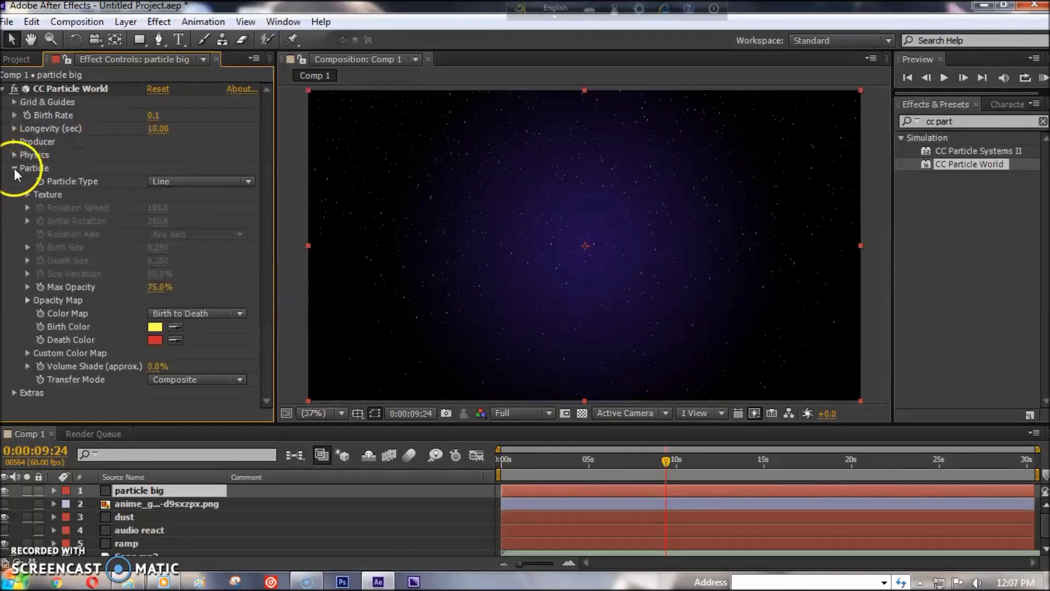
- Make the particles Tetrahedrons with Rotation Speed 50, Birth Size 1.000 and Death Size 0.500
{"action": "left_click", "coordinate": [180, 182]}
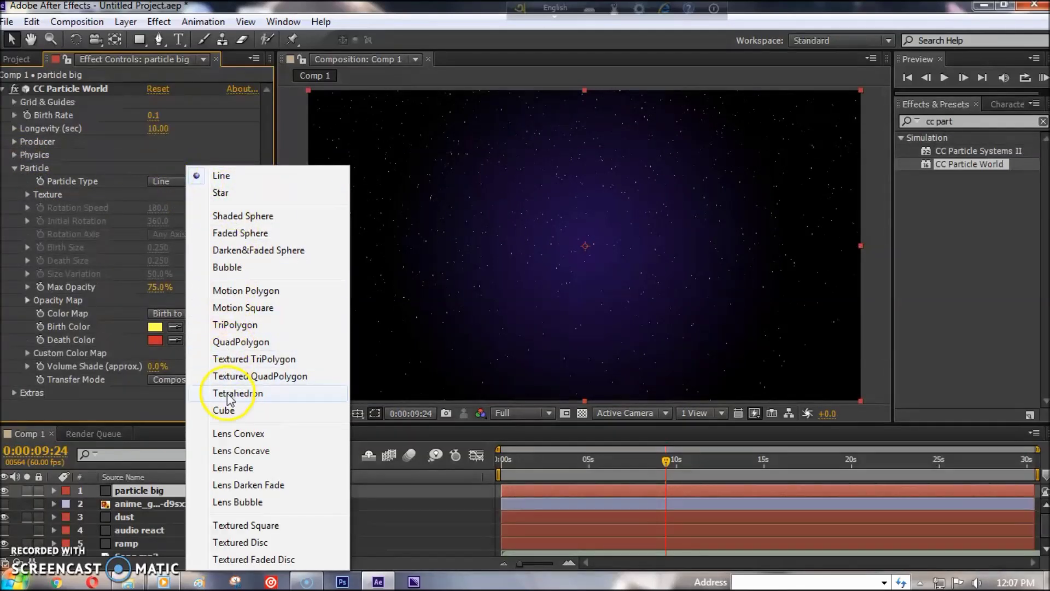
{"action": "left_click", "coordinate": [229, 394]}
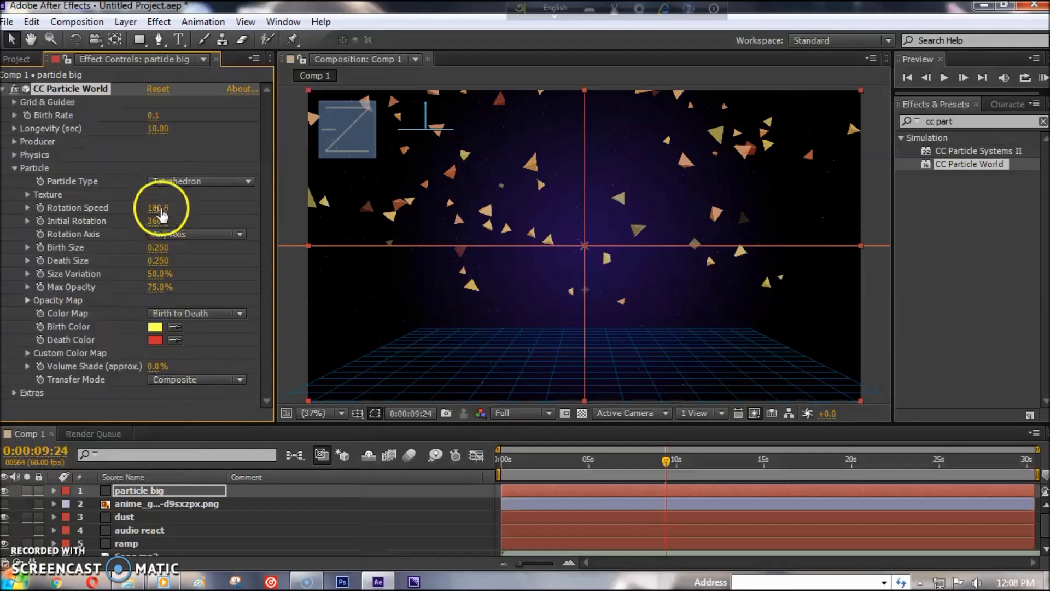
{"action": "left_click", "coordinate": [159, 208]}
{"action": "type", "text": "50"}
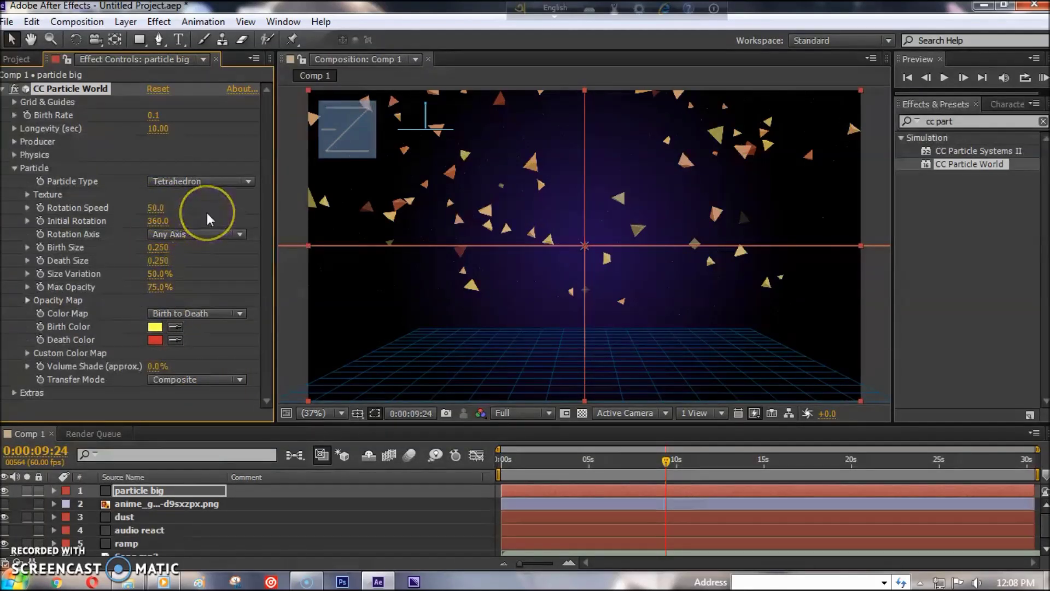
{"action": "left_click", "coordinate": [207, 213]}
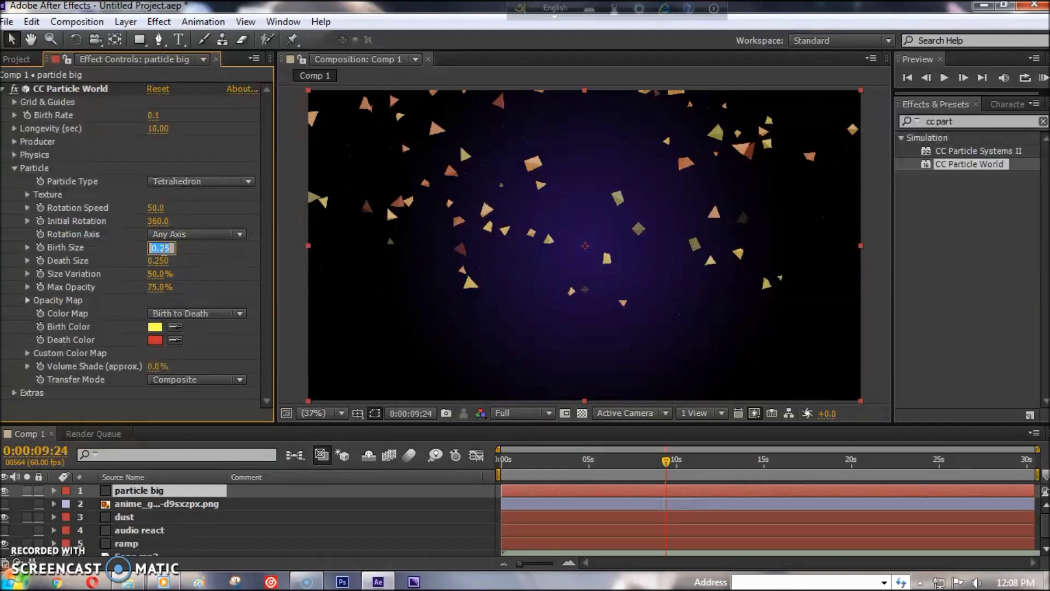
{"action": "left_click", "coordinate": [160, 250]}
{"action": "type", "text": "1"}
{"action": "key", "text": "Return"}
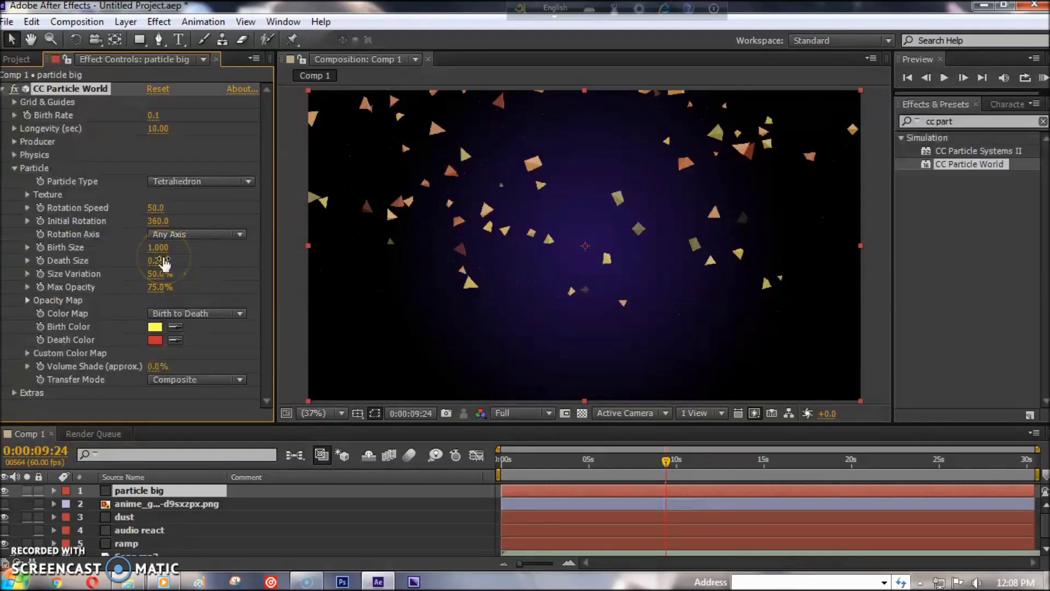
{"action": "left_click", "coordinate": [181, 261]}
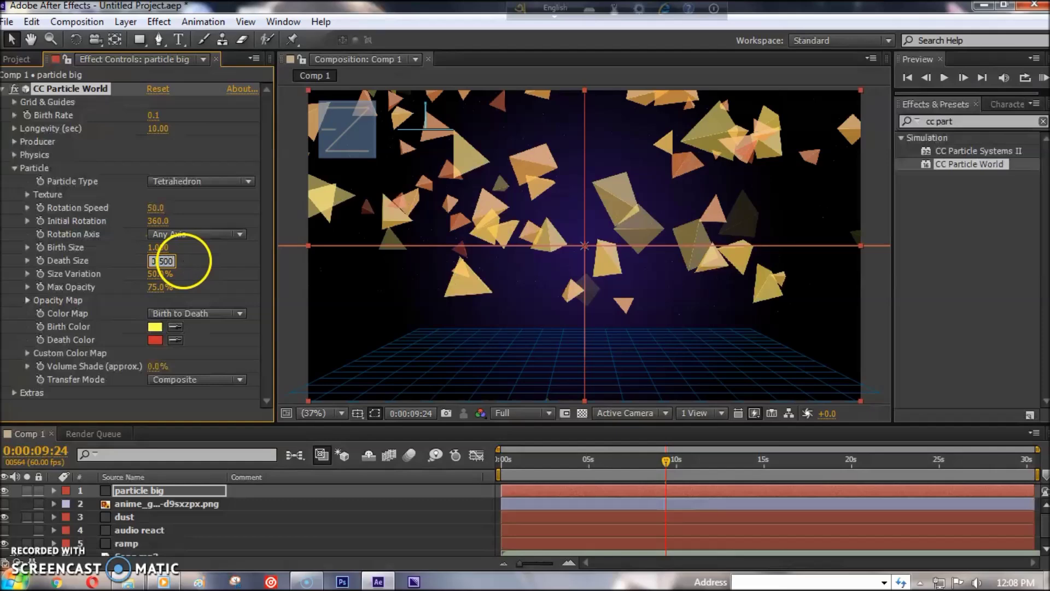
{"action": "left_click", "coordinate": [205, 280]}
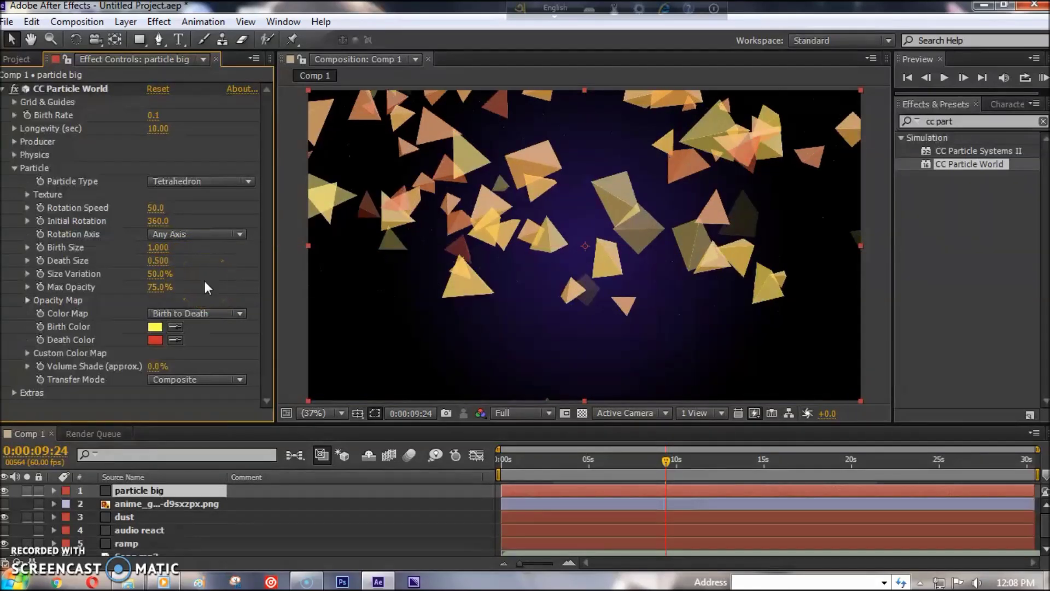
- Move particle big below dust, show audio react again, and raise the particles in frame
{"action": "left_click_drag", "start_coordinate": [149, 490], "coordinate": [143, 520]}
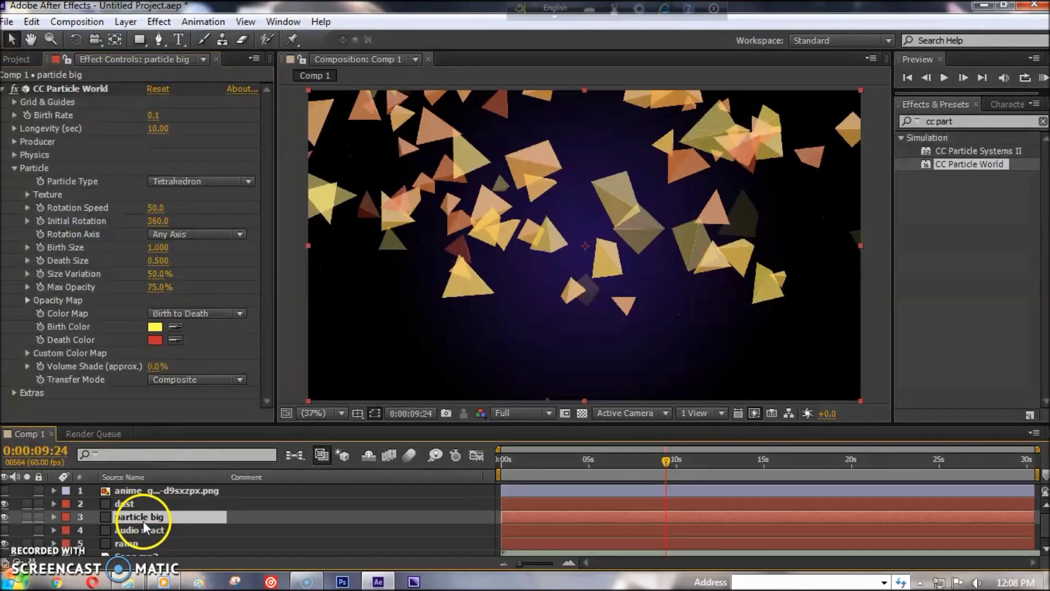
{"action": "left_click", "coordinate": [5, 530]}
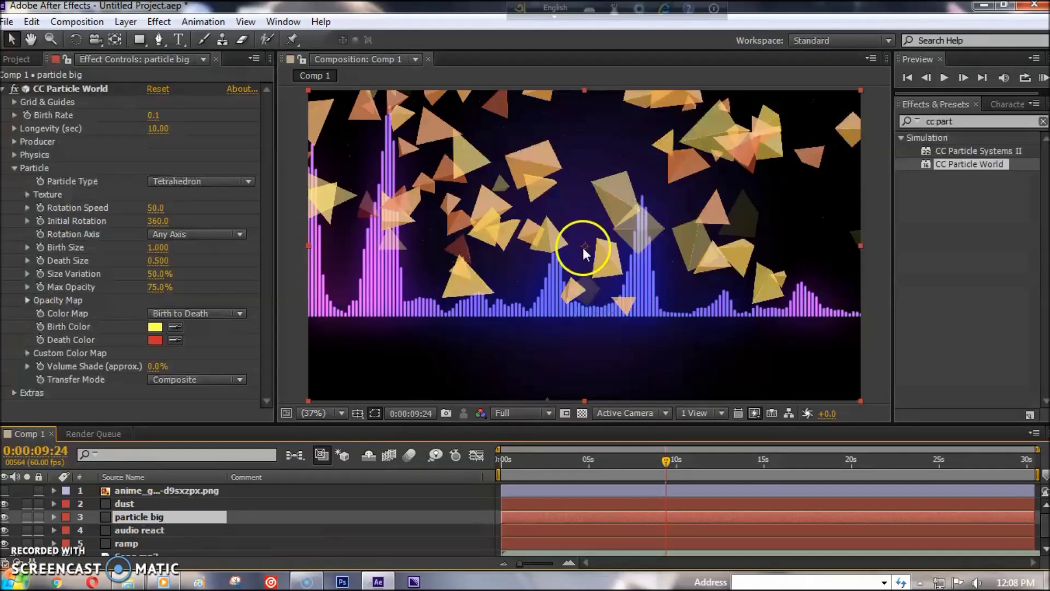
{"action": "left_click_drag", "start_coordinate": [584, 309], "coordinate": [585, 224]}
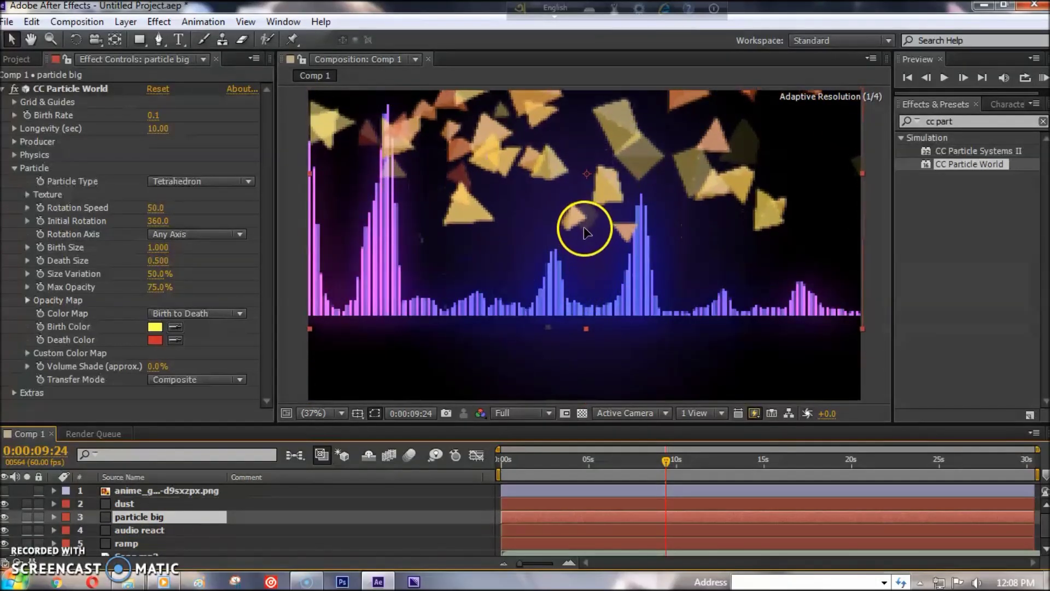
{"action": "left_click_drag", "start_coordinate": [585, 224], "coordinate": [583, 224]}
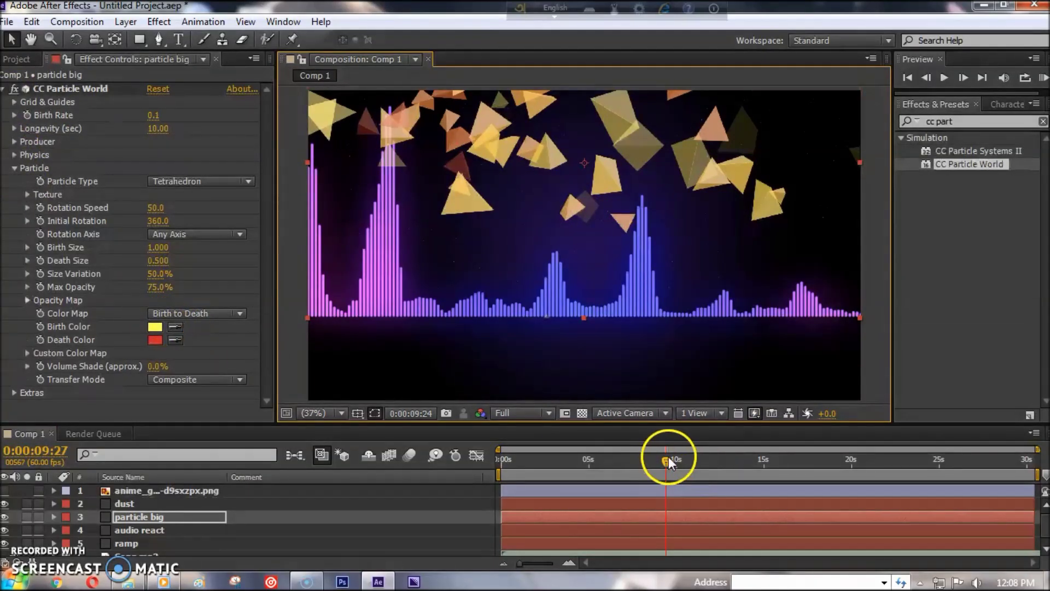
{"action": "left_click_drag", "start_coordinate": [668, 461], "coordinate": [719, 461]}
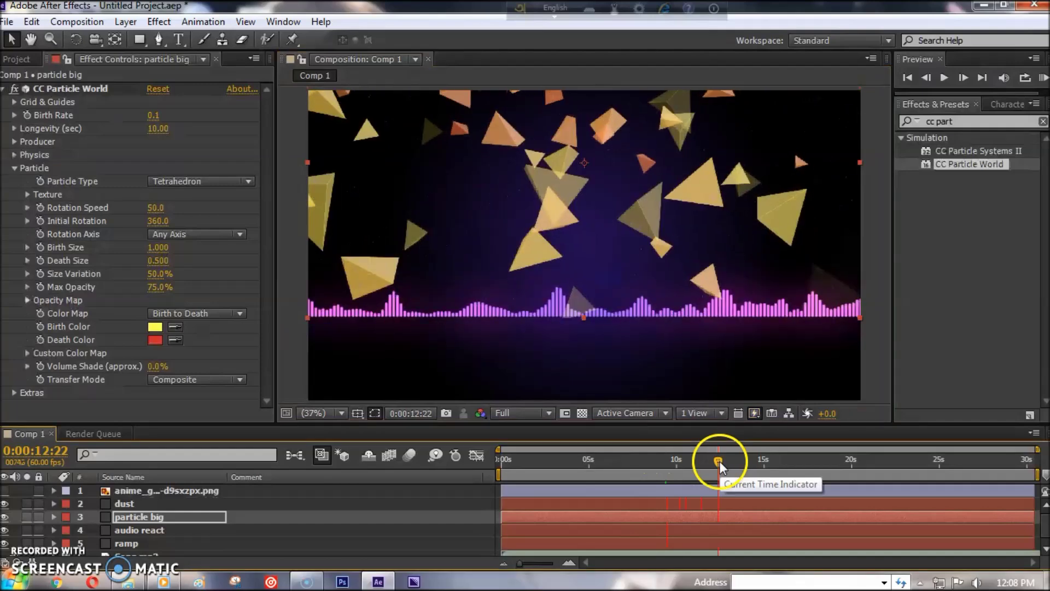
- Set particle big's Birth Color to purple 9A50FF and reuse that purple for Death Color
{"action": "left_click", "coordinate": [155, 326]}
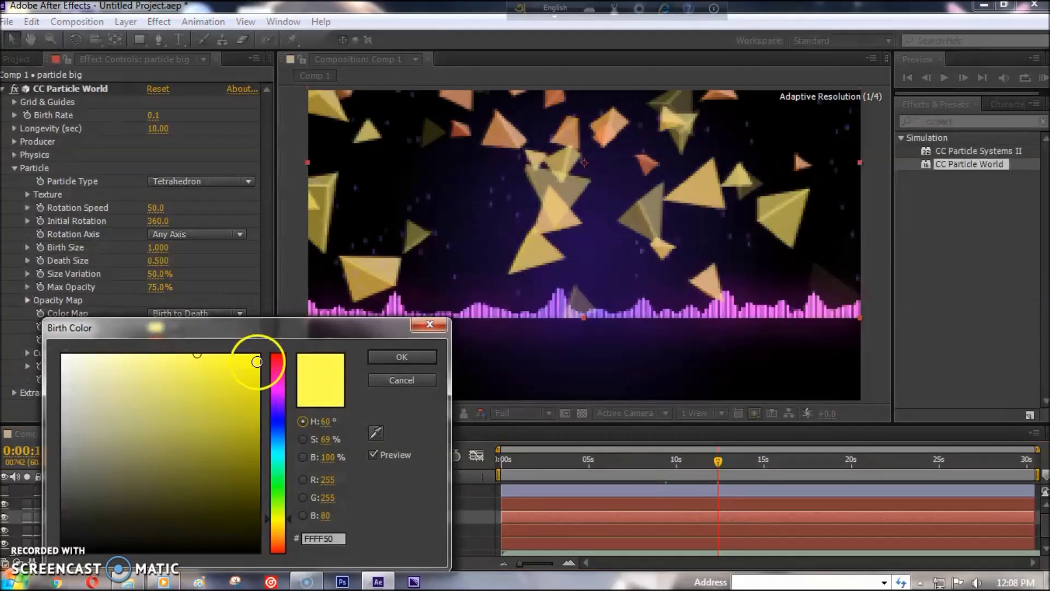
{"action": "left_click", "coordinate": [278, 404]}
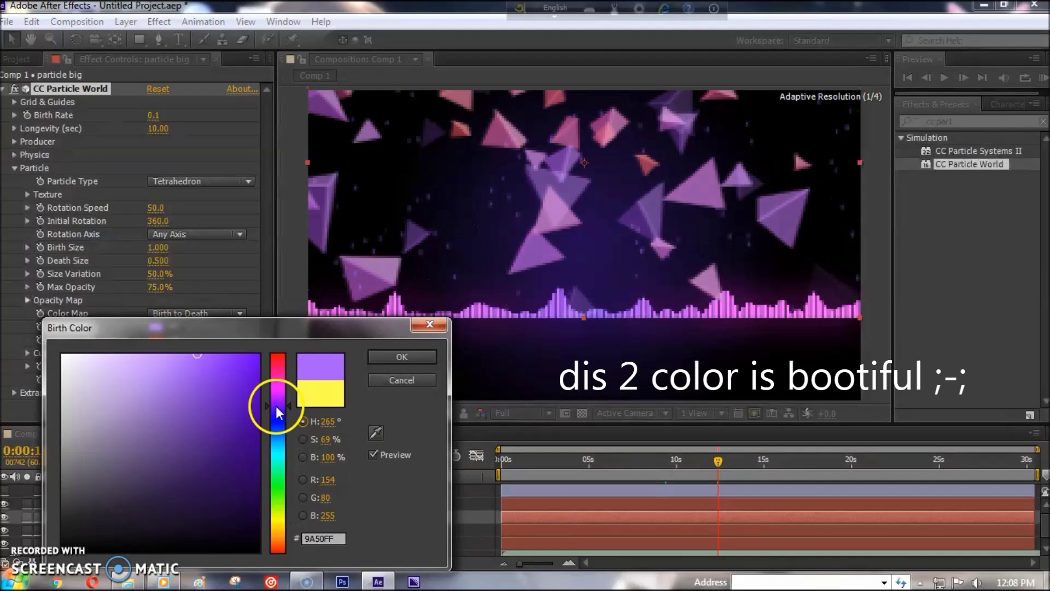
{"action": "left_click", "coordinate": [402, 357]}
{"action": "left_click", "coordinate": [159, 340]}
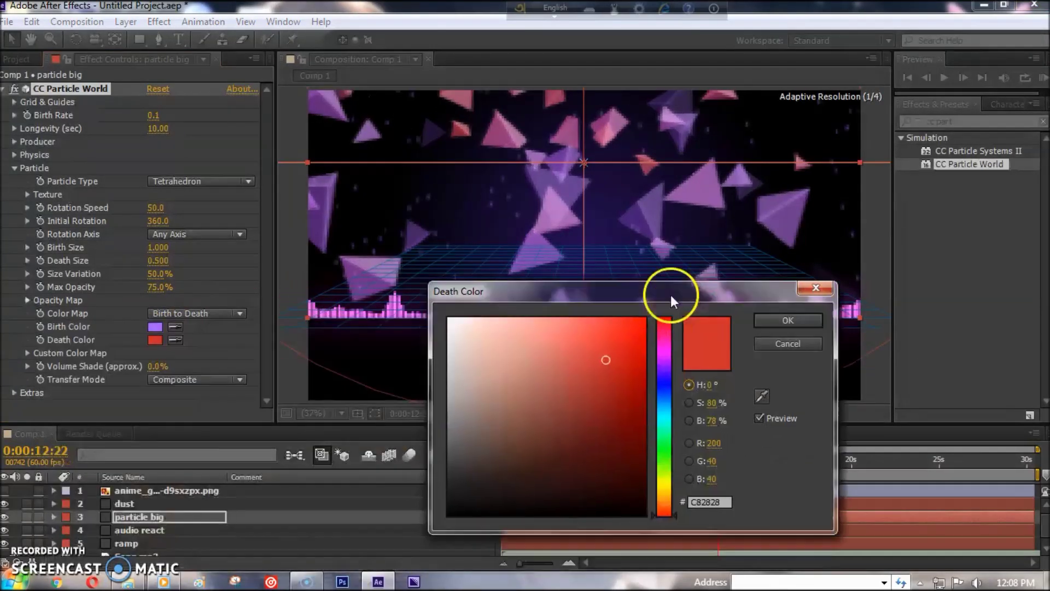
{"action": "left_click", "coordinate": [681, 394]}
{"action": "left_click", "coordinate": [157, 326]}
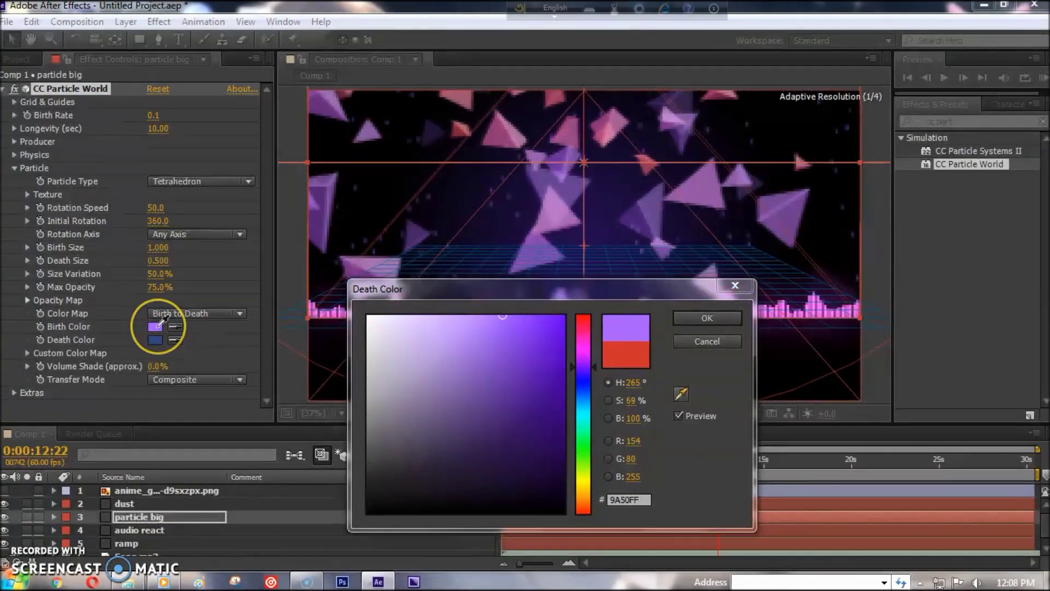
{"action": "left_click", "coordinate": [679, 317]}
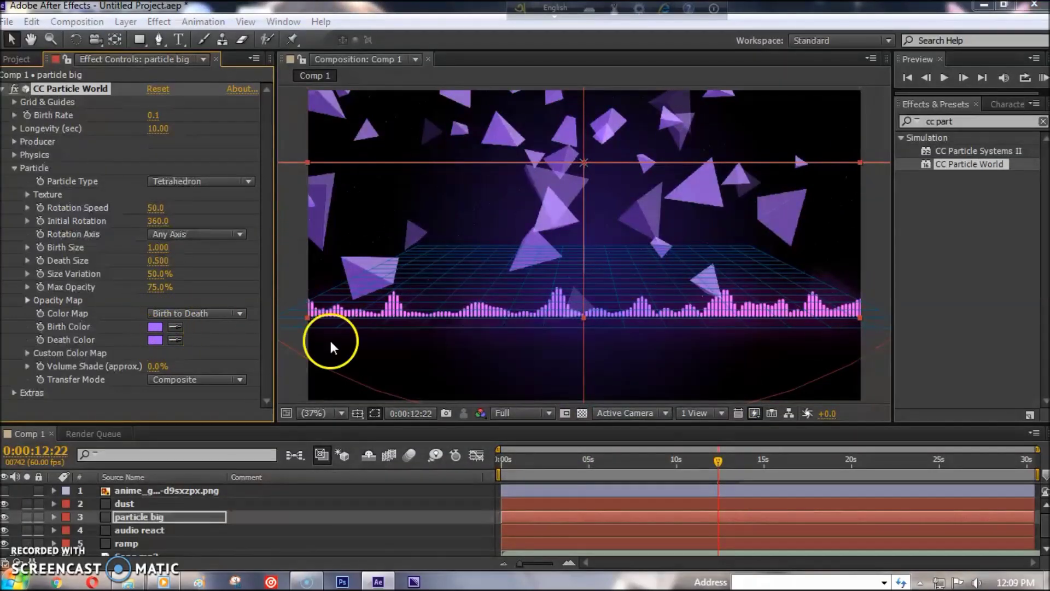
- Lighten the Death Color to lavender A387CA and lower Max Opacity to 68%
{"action": "left_click", "coordinate": [156, 339]}
{"action": "mouse_move", "coordinate": [468, 340]}
{"action": "left_mouse_down"}
{"action": "mouse_move", "coordinate": [463, 358]}
{"action": "mouse_move", "coordinate": [432, 355]}
{"action": "left_mouse_up"}
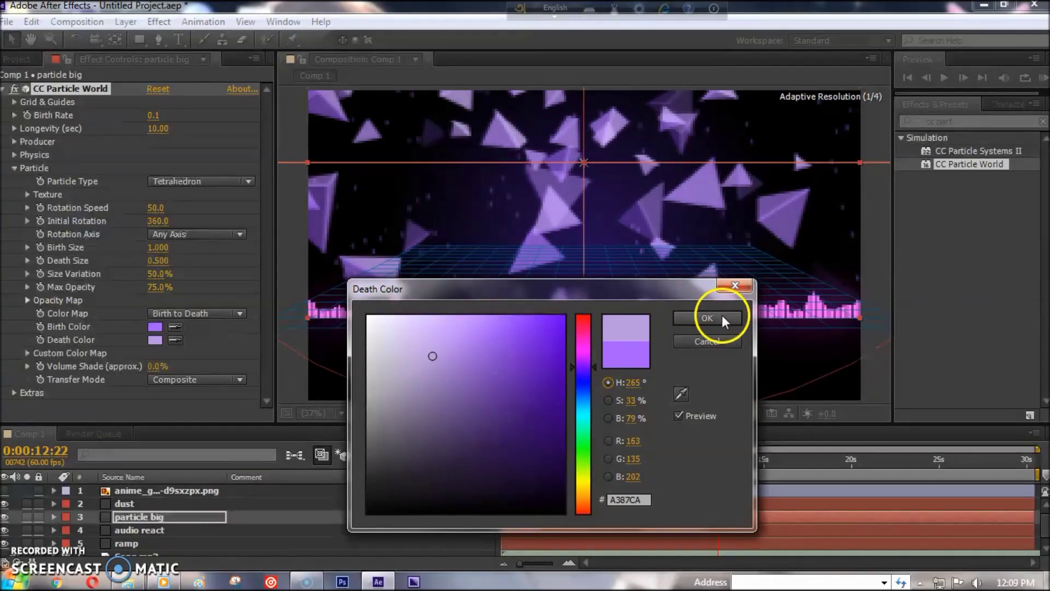
{"action": "left_click", "coordinate": [711, 317]}
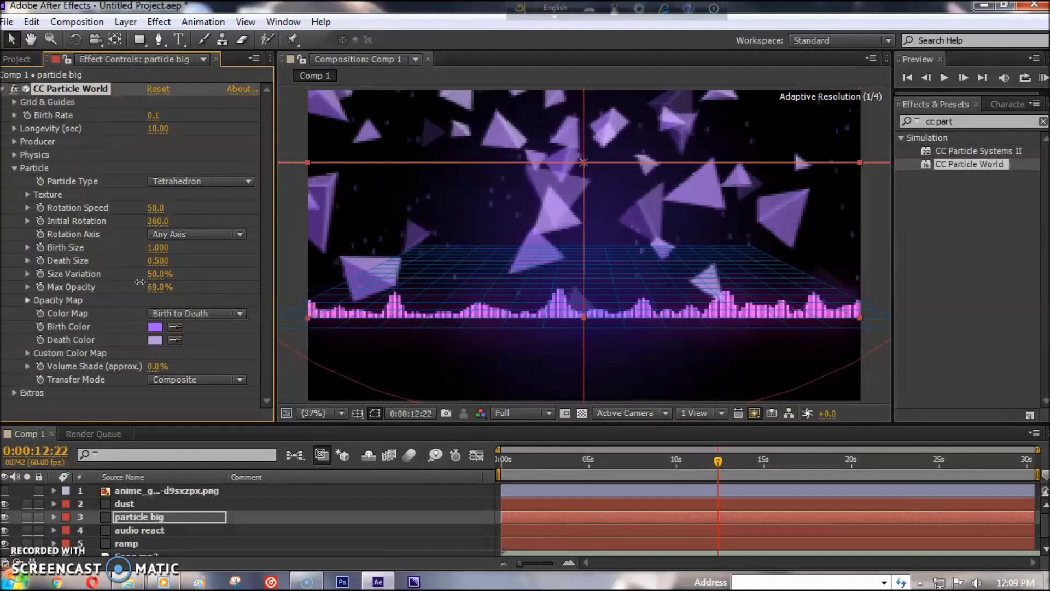
{"action": "mouse_move", "coordinate": [144, 283]}
{"action": "left_mouse_down"}
{"action": "mouse_move", "coordinate": [126, 282]}
{"action": "mouse_move", "coordinate": [145, 286]}
{"action": "left_mouse_up"}
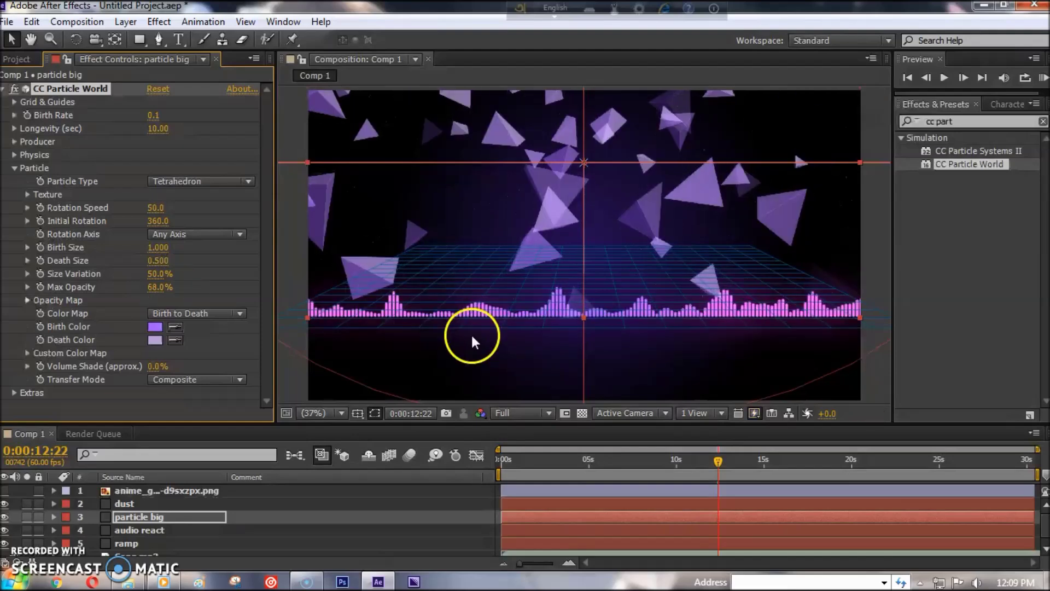
{"action": "left_click", "coordinate": [871, 312]}
{"action": "left_click", "coordinate": [977, 186]}
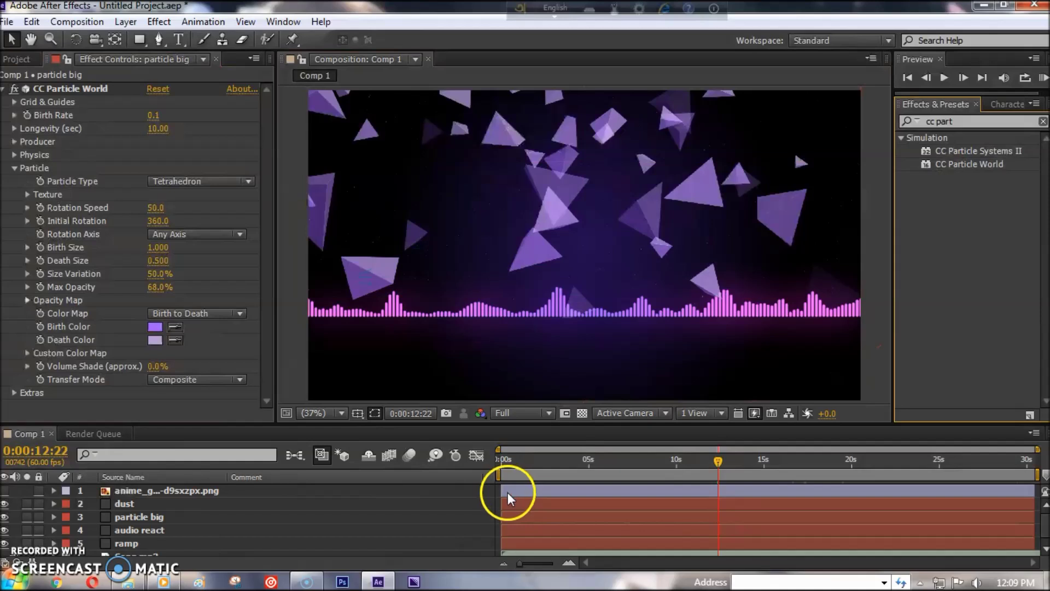
- Apply Fast Blur to the dust layer with Blurriness 10.0
{"action": "left_click", "coordinate": [965, 121]}
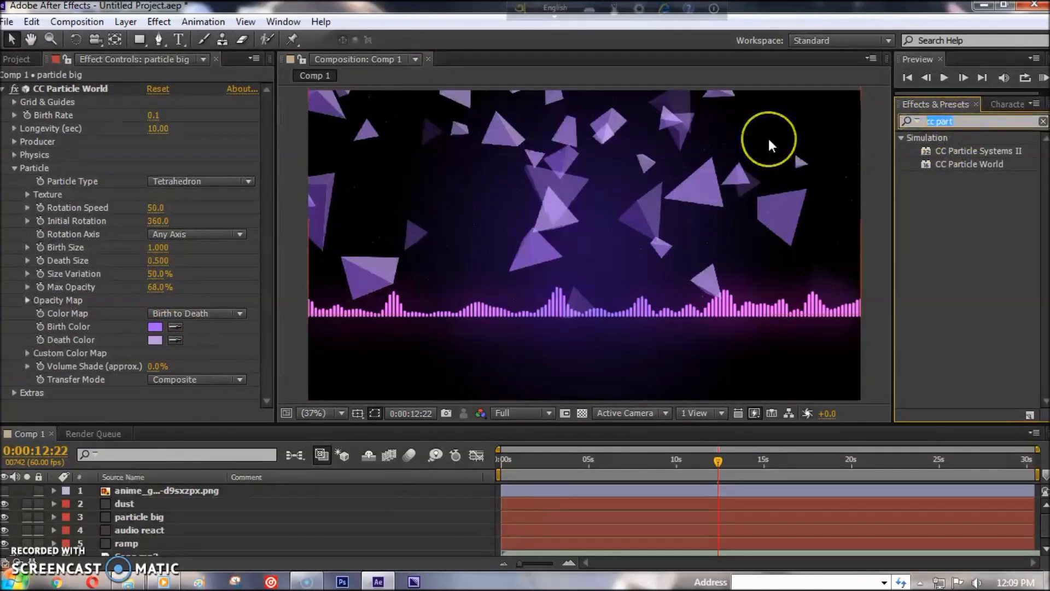
{"action": "type", "text": "fast"}
{"action": "left_click_drag", "start_coordinate": [952, 296], "coordinate": [534, 222]}
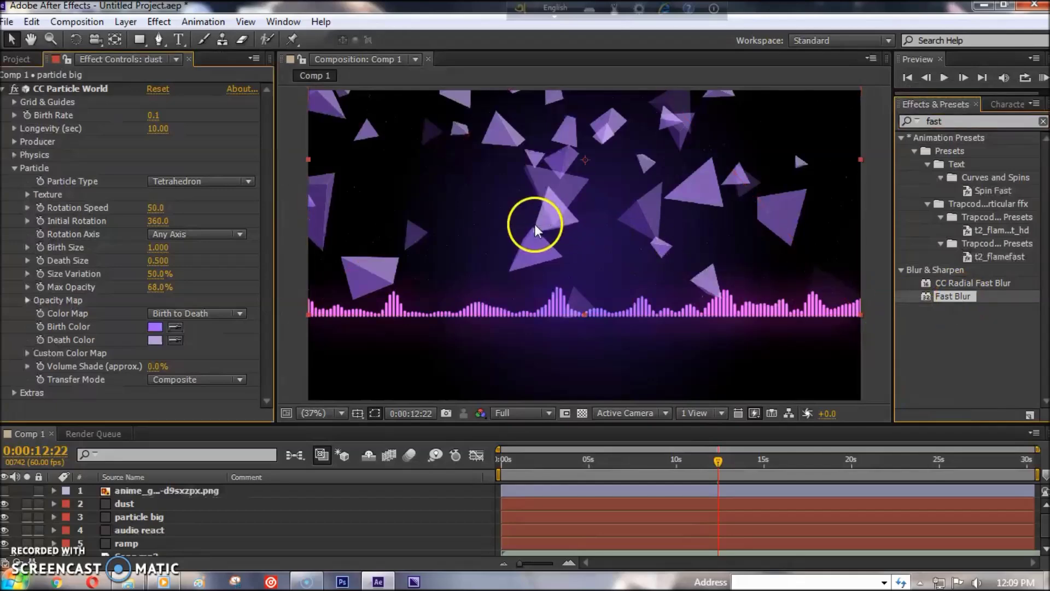
{"action": "left_click", "coordinate": [156, 388]}
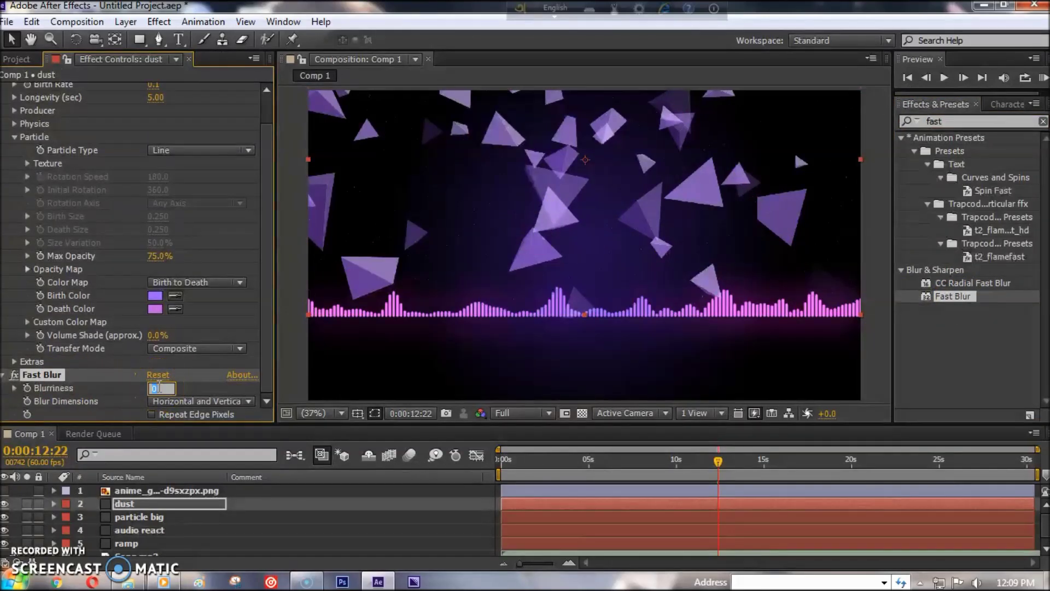
{"action": "type", "text": "10"}
{"action": "left_click", "coordinate": [230, 250]}
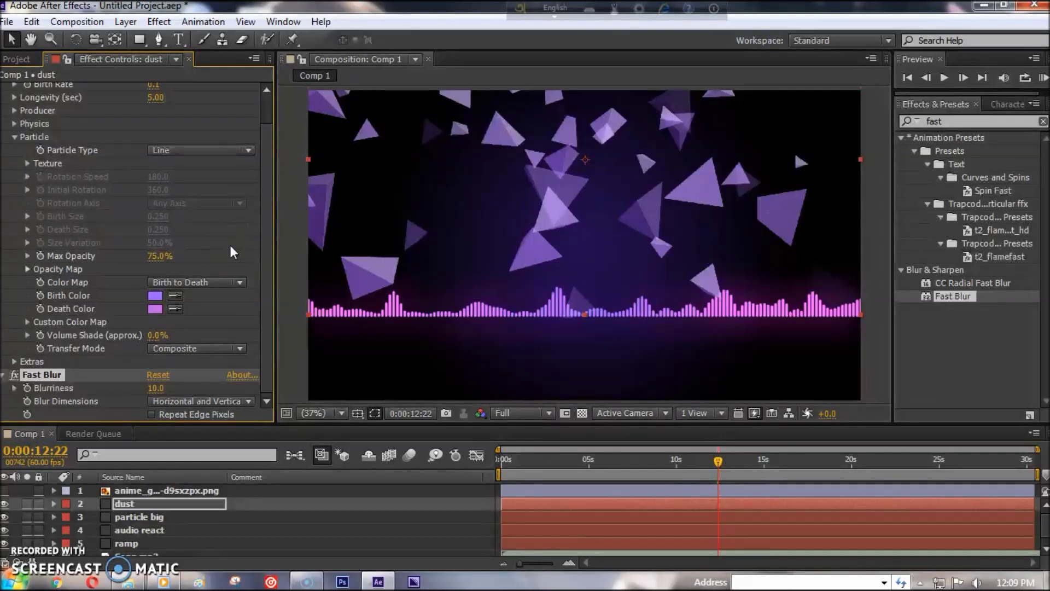
{"action": "left_click", "coordinate": [234, 303]}
{"action": "scroll", "coordinate": [234, 304], "scroll_direction": "up", "scroll_amount": 1}
{"action": "scroll", "coordinate": [235, 306], "scroll_direction": "down", "scroll_amount": 1}
{"action": "left_click", "coordinate": [57, 376]}
{"action": "scroll", "coordinate": [57, 377], "scroll_direction": "up", "scroll_amount": 1}
- Apply Fast Blur to particle big with Blurriness 10.0 as well
{"action": "left_click", "coordinate": [131, 516]}
{"action": "left_click_drag", "start_coordinate": [955, 295], "coordinate": [250, 379]}
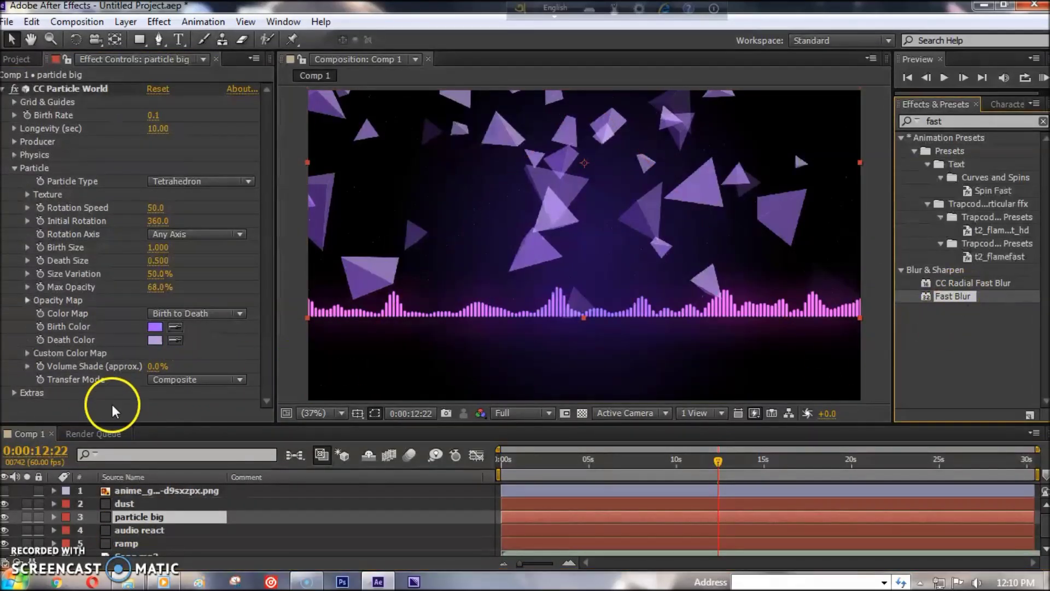
{"action": "left_click", "coordinate": [155, 389]}
{"action": "type", "text": "0"}
{"action": "left_click", "coordinate": [225, 303]}
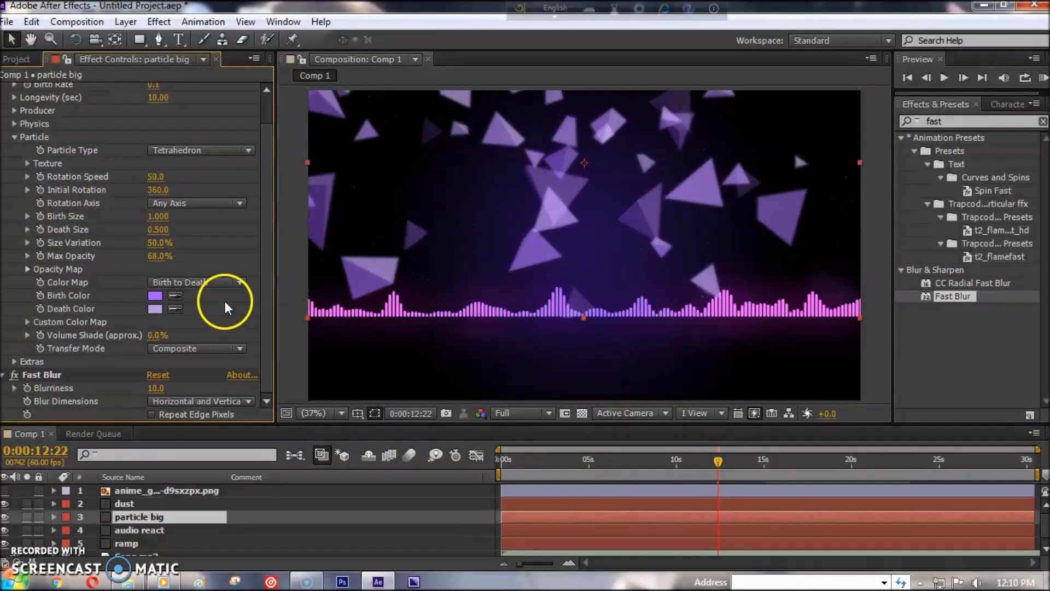
{"action": "left_click", "coordinate": [15, 137]}
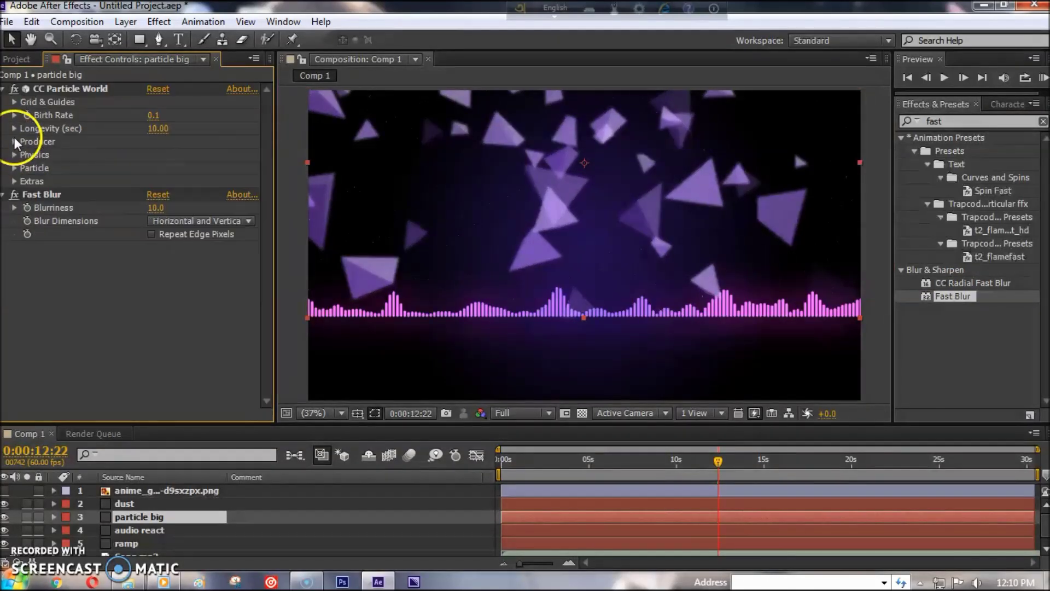
{"action": "left_click", "coordinate": [994, 372]}
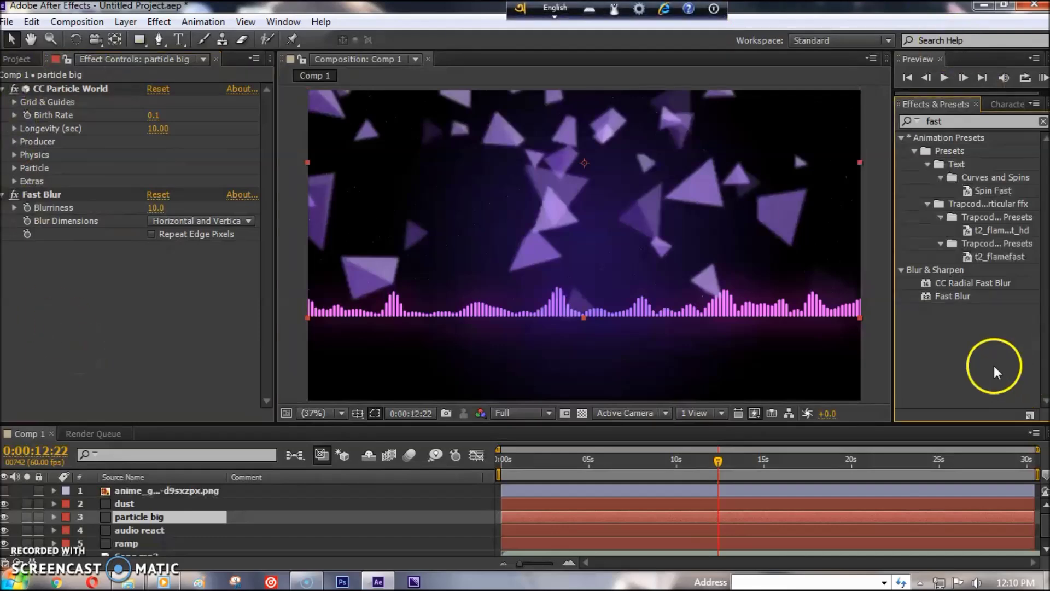
{"action": "left_click", "coordinate": [159, 21]}
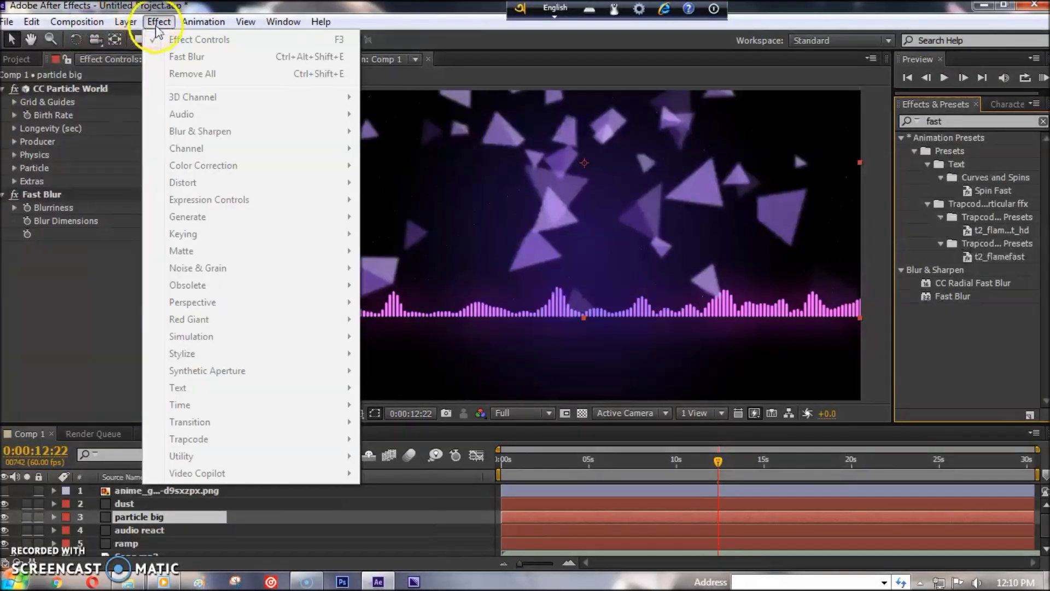
- Add a 1920×1080 solid called 'particle small' and search effects for 'cc pa'
{"action": "mouse_move", "coordinate": [126, 21]}
{"action": "left_click", "coordinate": [18, 435]}
{"action": "left_click", "coordinate": [125, 21]}
{"action": "mouse_move", "coordinate": [177, 36]}
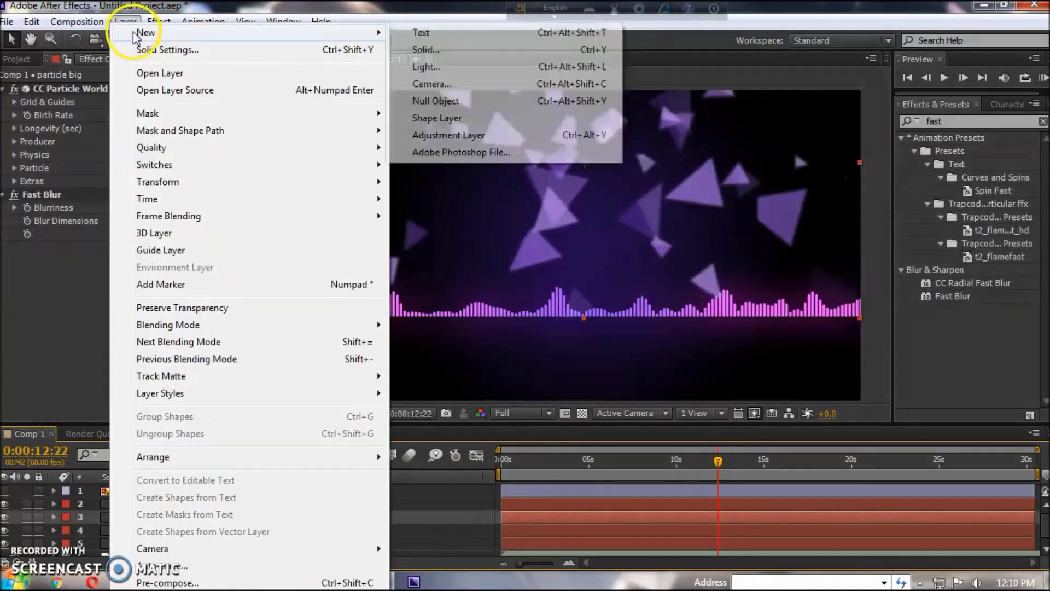
{"action": "left_click", "coordinate": [427, 54]}
{"action": "type", "text": "p[ar"}
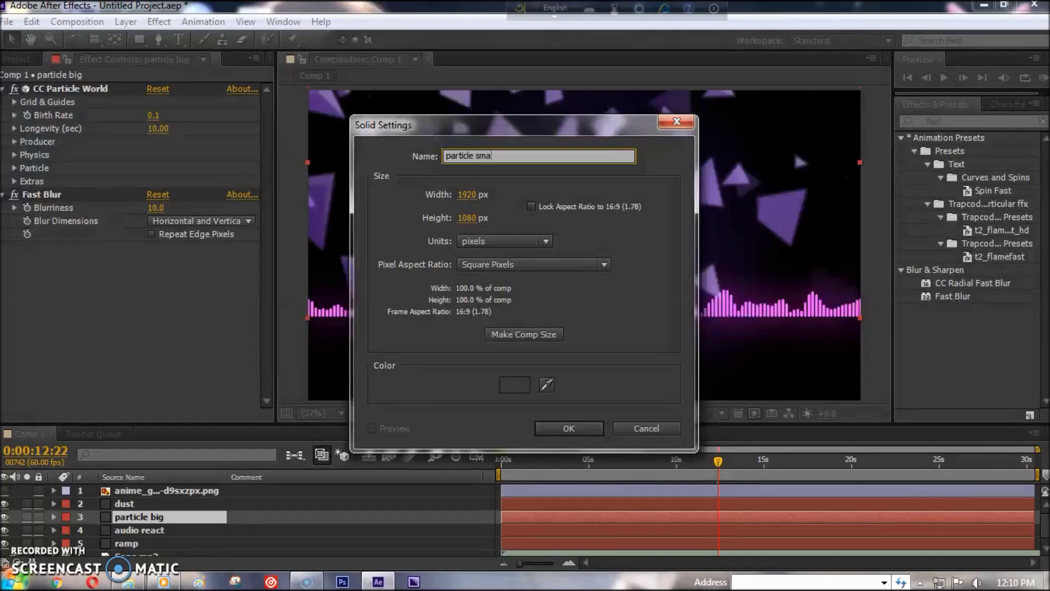
{"action": "left_click", "coordinate": [569, 429]}
{"action": "left_click", "coordinate": [963, 121]}
{"action": "type", "text": "cc"}
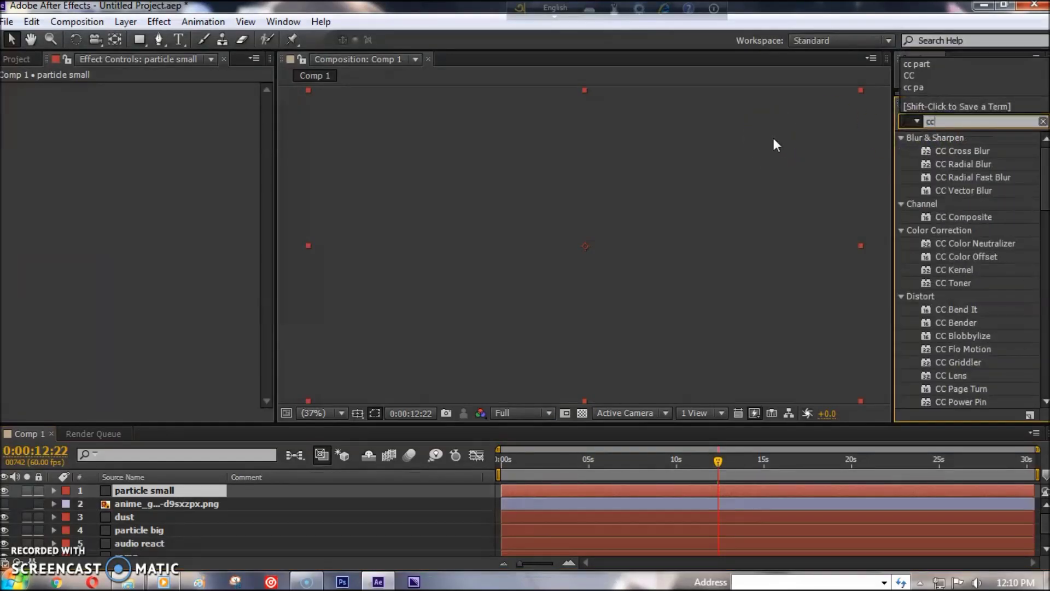
{"action": "type", "text": " pa"}
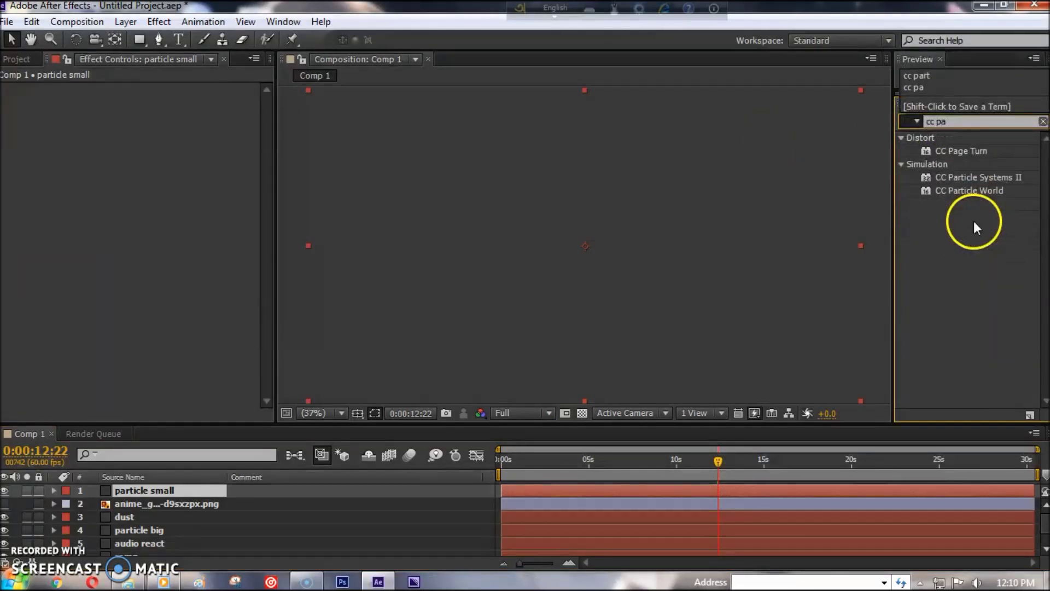
- Apply CC Particle World to particle small, hide the dust and particle big layers, and clear the search
{"action": "left_click_drag", "start_coordinate": [968, 192], "coordinate": [714, 205]}
{"action": "left_click_drag", "start_coordinate": [602, 236], "coordinate": [603, 235]}
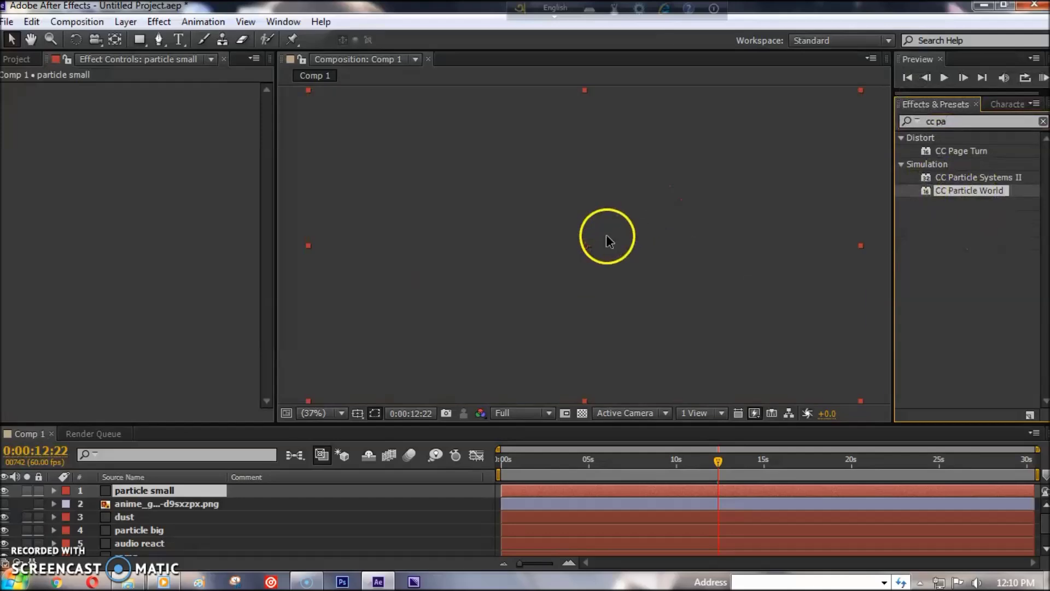
{"action": "left_click", "coordinate": [5, 516]}
{"action": "left_click", "coordinate": [4, 529]}
{"action": "left_click", "coordinate": [266, 483]}
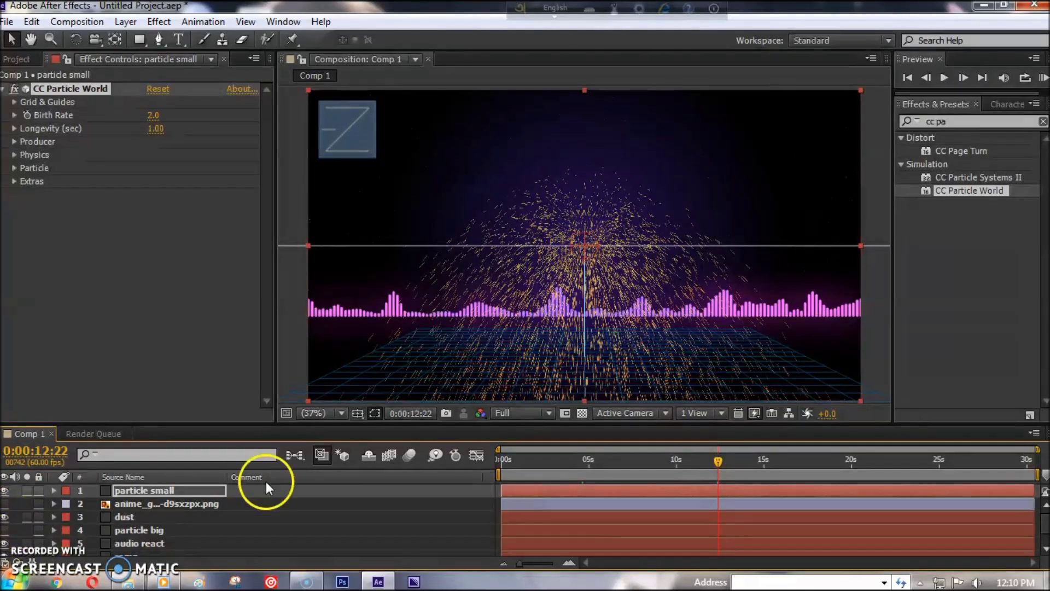
{"action": "left_click", "coordinate": [1043, 121]}
- Set the particle Birth Rate to 1.0 and Longevity to 10 seconds
{"action": "left_click", "coordinate": [153, 115]}
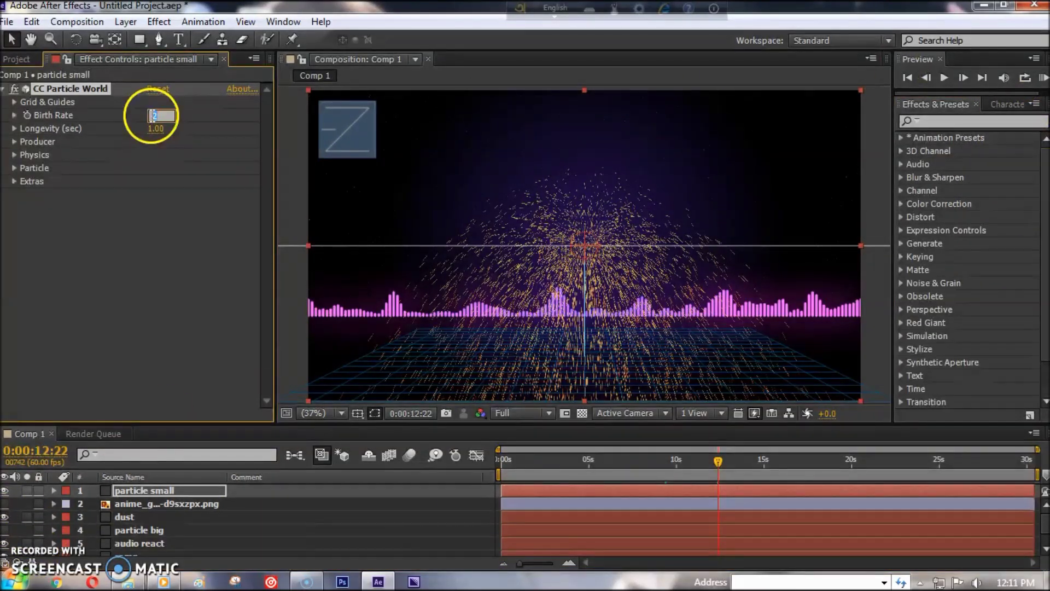
{"action": "type", "text": "1"}
{"action": "left_click", "coordinate": [155, 129]}
{"action": "type", "text": "10"}
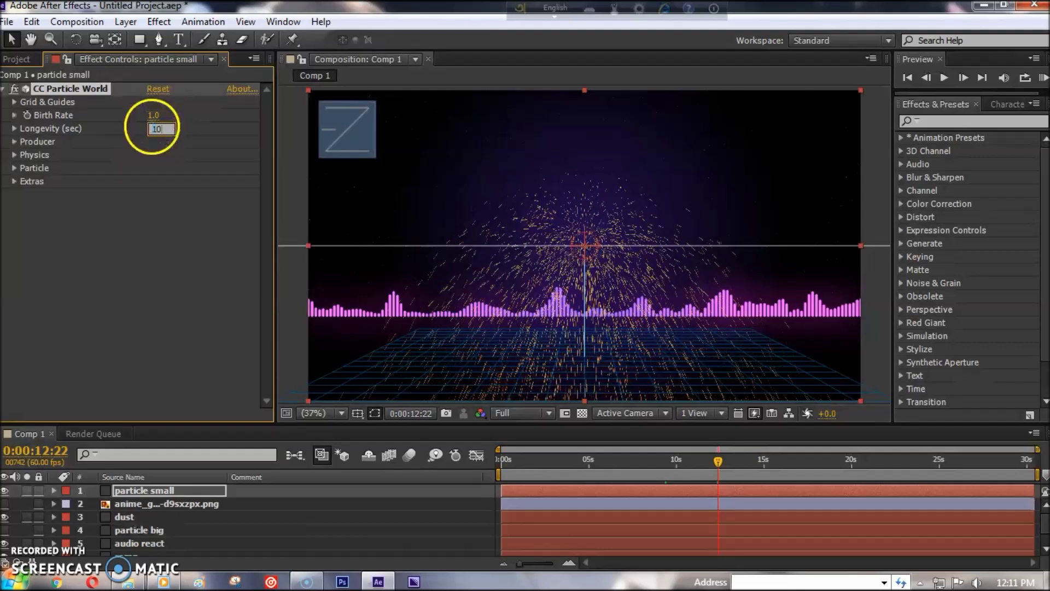
{"action": "left_click", "coordinate": [152, 225]}
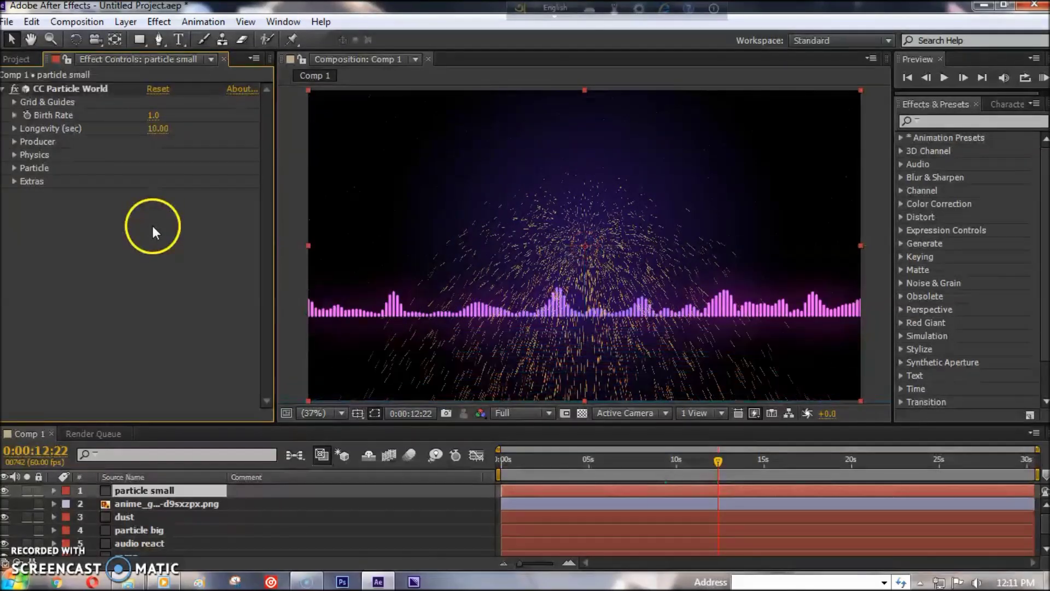
- Set the producer Radius X, Y and Z to 0.755, 0.475 and 0.435
{"action": "left_click", "coordinate": [14, 142]}
{"action": "left_click", "coordinate": [159, 196]}
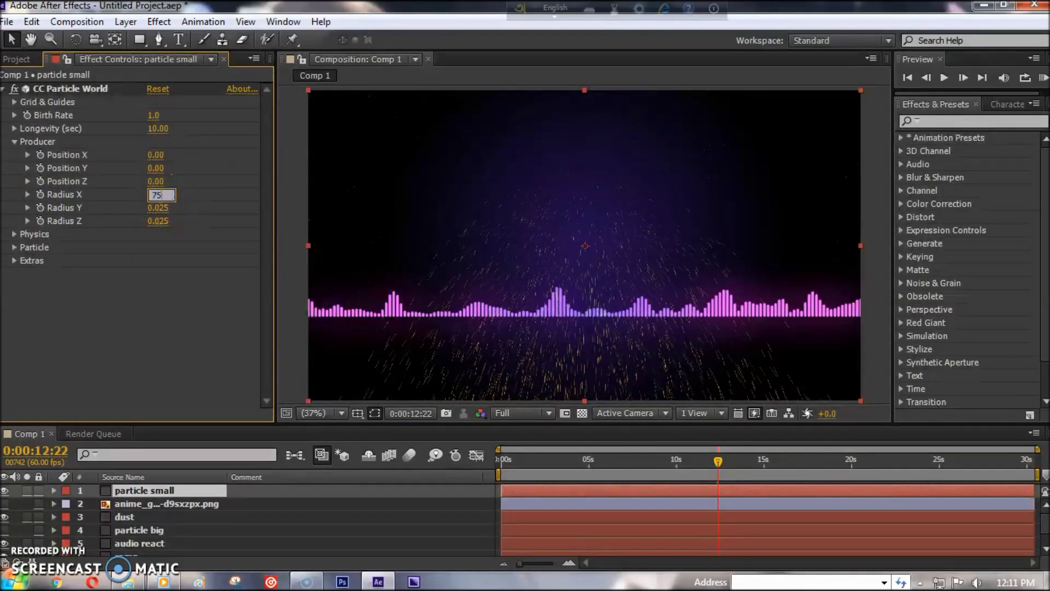
{"action": "type", "text": "0.755"}
{"action": "left_click", "coordinate": [157, 208]}
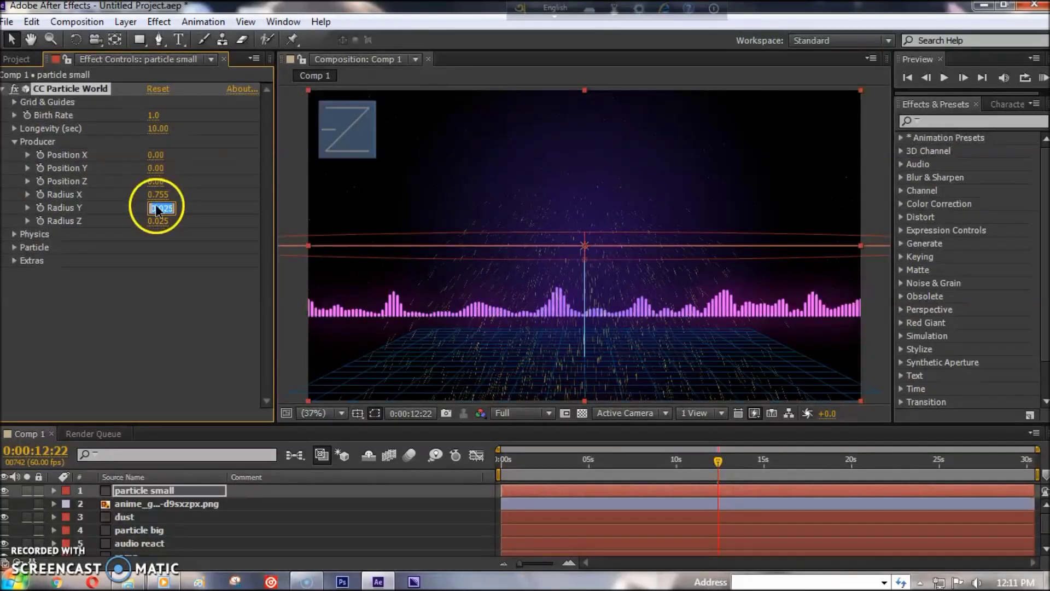
{"action": "type", "text": "0.47"}
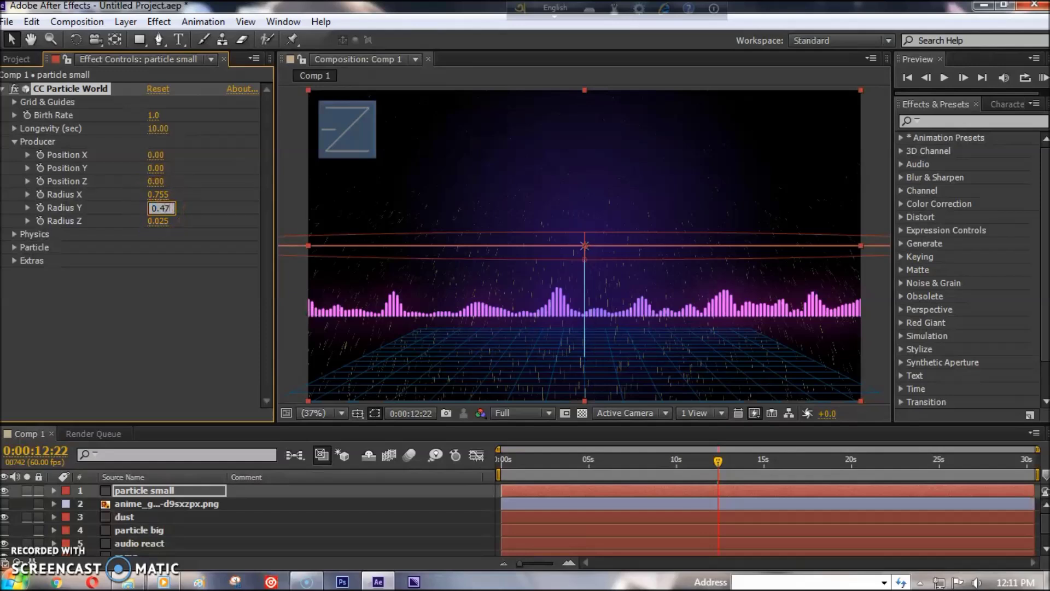
{"action": "left_click", "coordinate": [157, 221]}
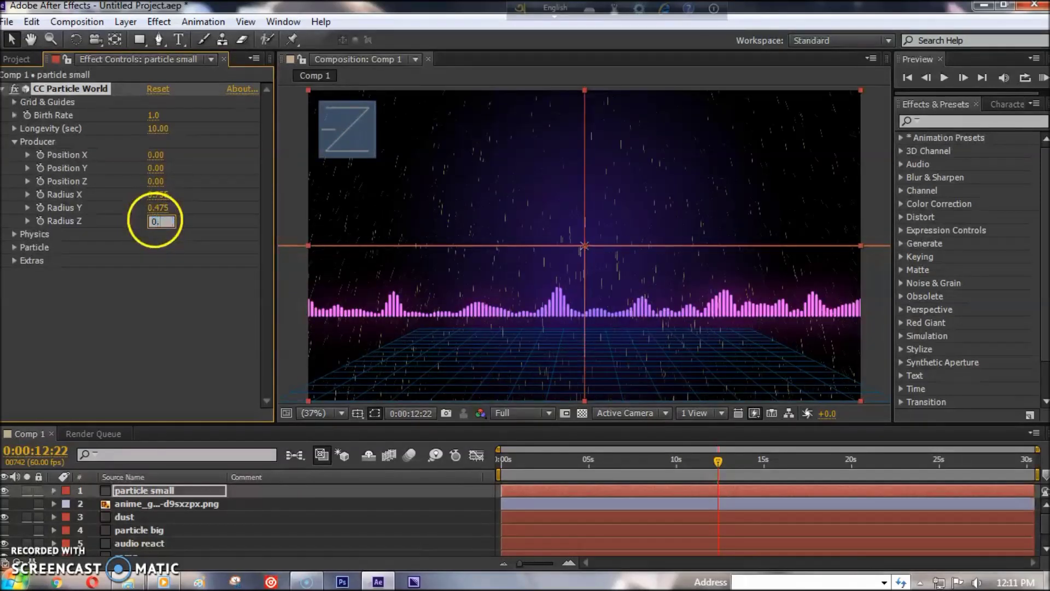
{"action": "type", "text": "435"}
{"action": "key", "text": "Return"}
{"action": "left_click", "coordinate": [173, 372]}
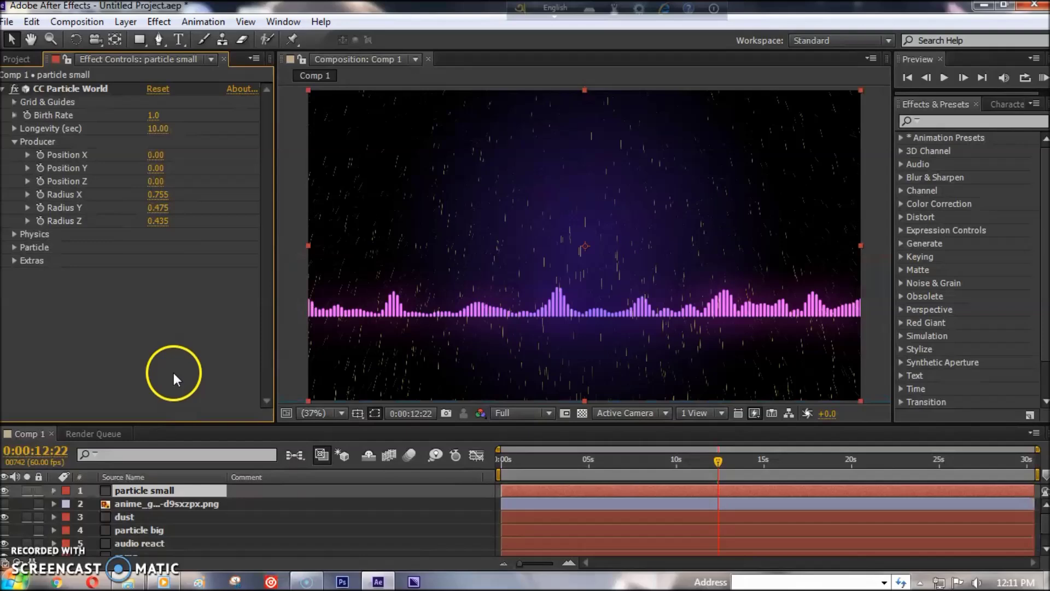
{"action": "left_click", "coordinate": [14, 141]}
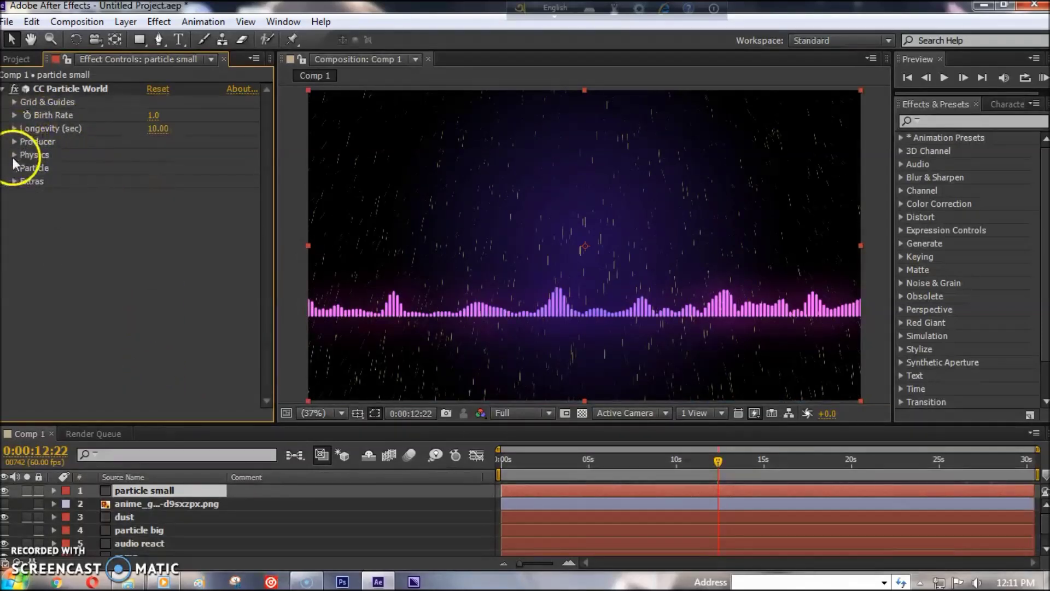
- Set Physics to Cone Axis with Velocity 0.10, Resistance 0.2 and Extra Angle 20°
{"action": "left_click", "coordinate": [14, 154]}
{"action": "left_click", "coordinate": [171, 169]}
{"action": "left_click", "coordinate": [194, 219]}
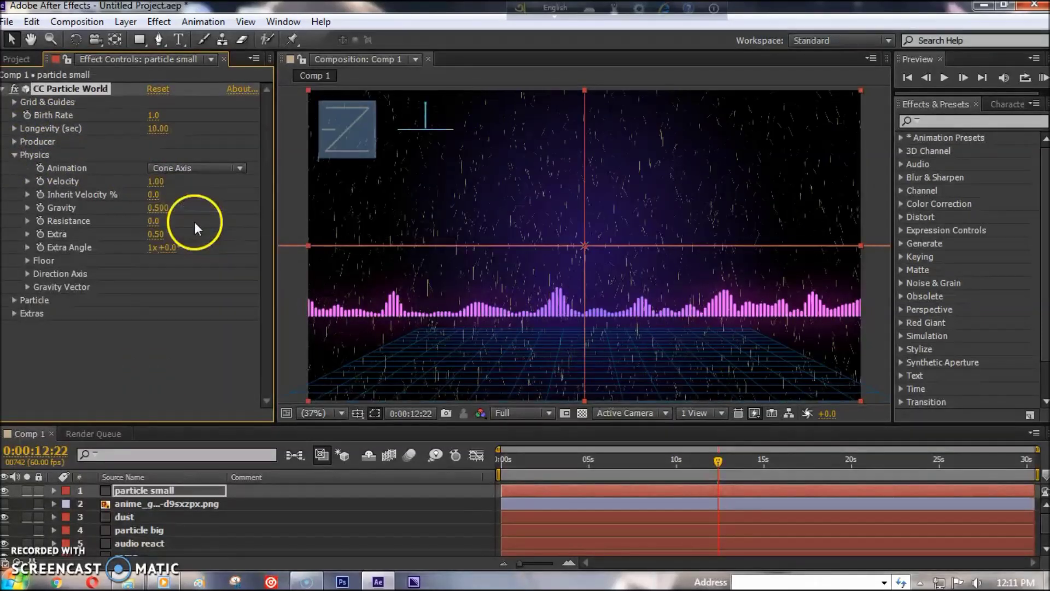
{"action": "type", "text": "0.10"}
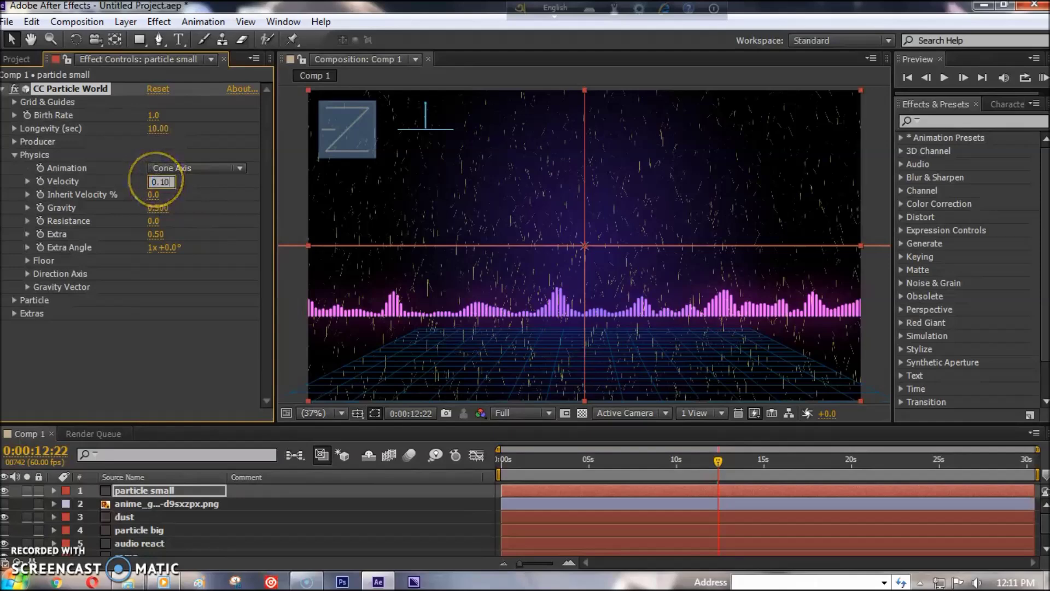
{"action": "left_click", "coordinate": [124, 387]}
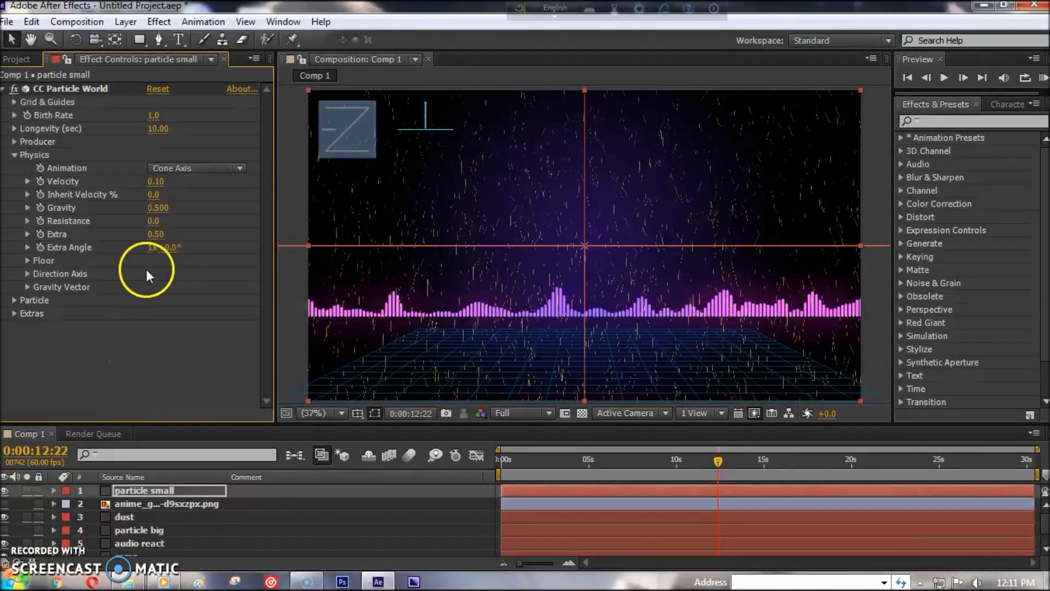
{"action": "left_click", "coordinate": [155, 222]}
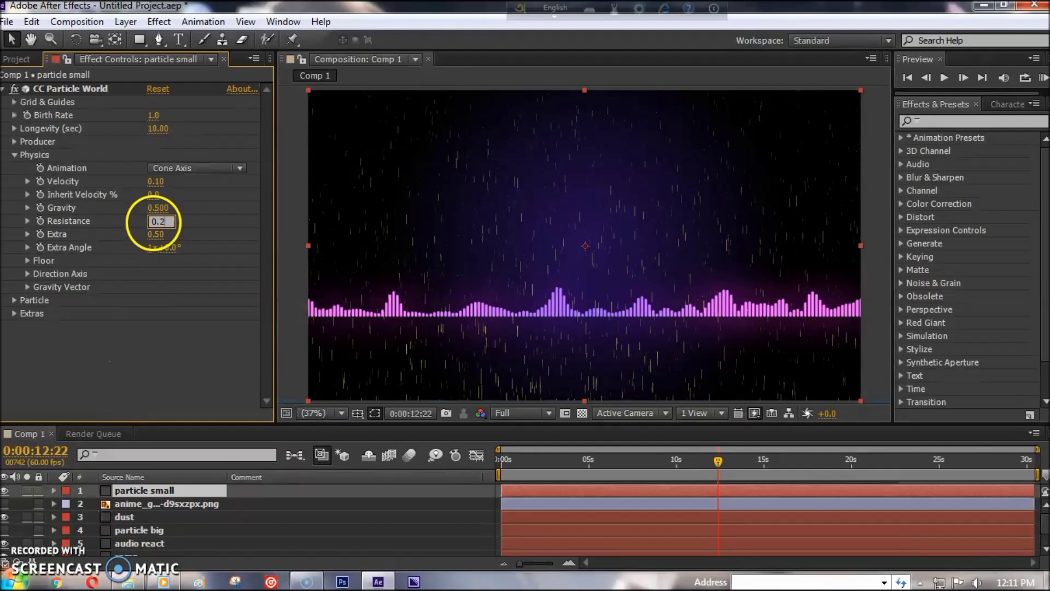
{"action": "left_click", "coordinate": [172, 376]}
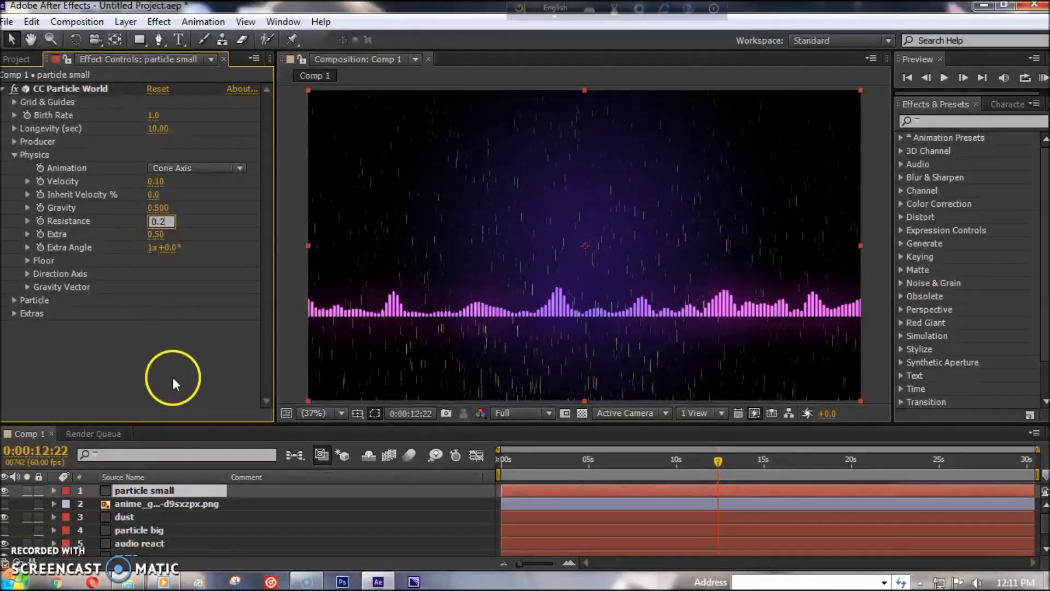
{"action": "left_click", "coordinate": [159, 254]}
{"action": "left_click", "coordinate": [194, 252]}
{"action": "type", "text": "20"}
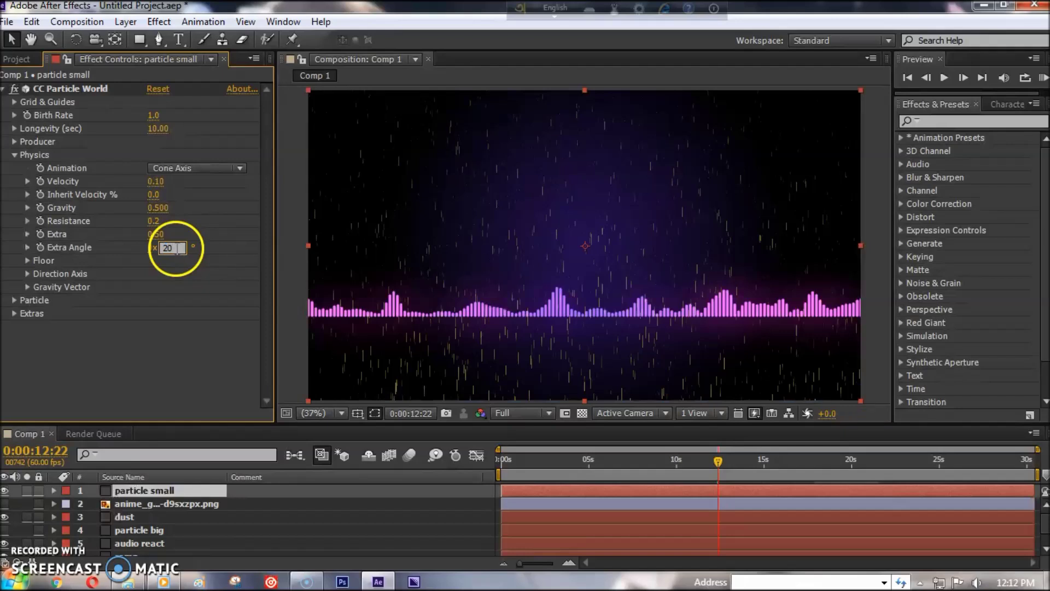
{"action": "left_click", "coordinate": [190, 342]}
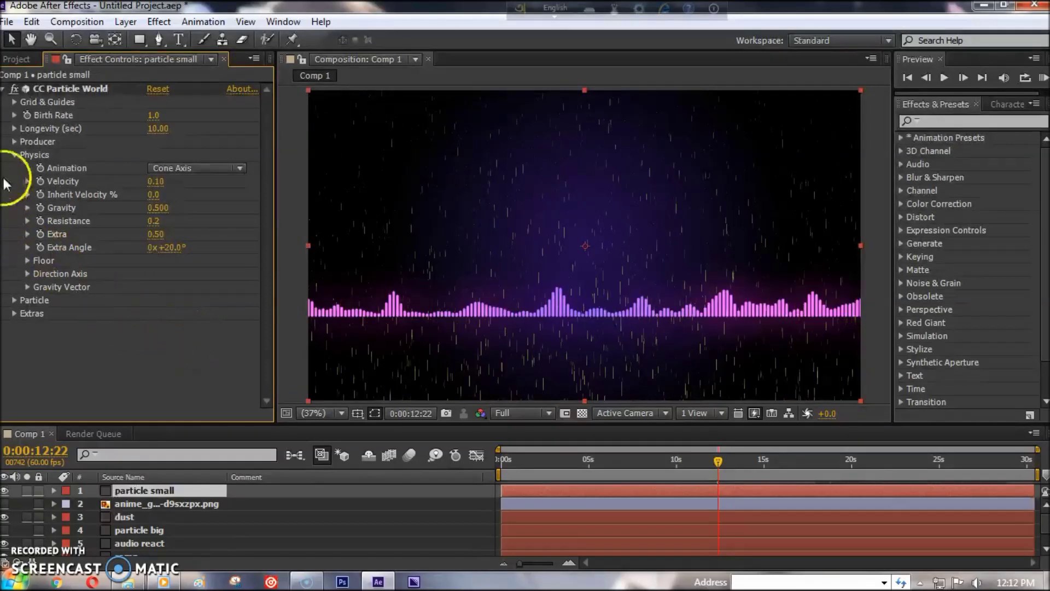
{"action": "left_click", "coordinate": [12, 153]}
- Make the particles Tetrahedrons with Birth Size and Death Size 0.150
{"action": "left_click", "coordinate": [14, 166]}
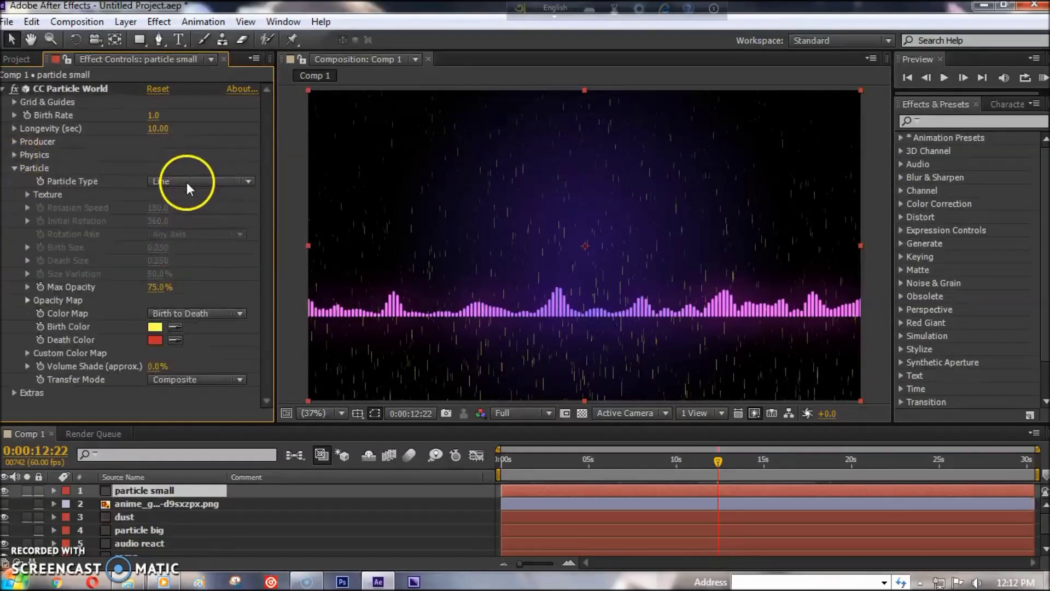
{"action": "left_click", "coordinate": [186, 182]}
{"action": "left_click", "coordinate": [231, 386]}
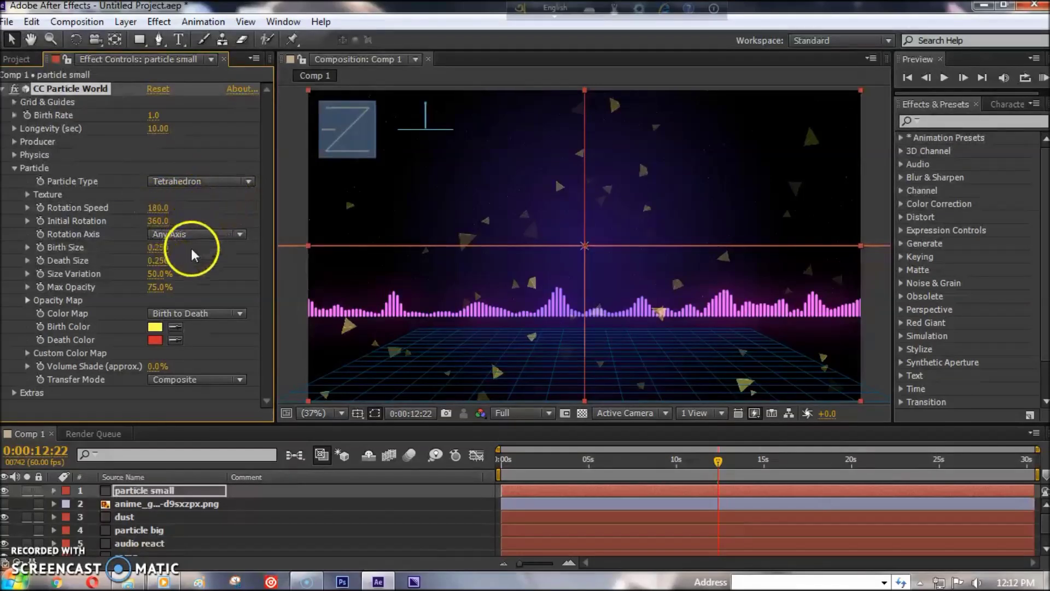
{"action": "left_click", "coordinate": [160, 248]}
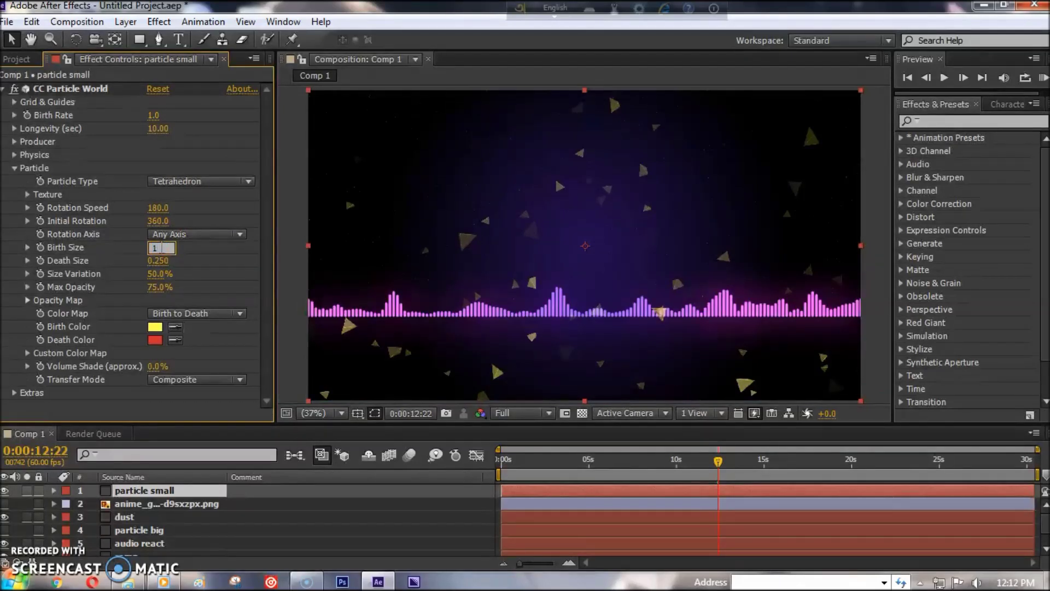
{"action": "type", "text": "0.150"}
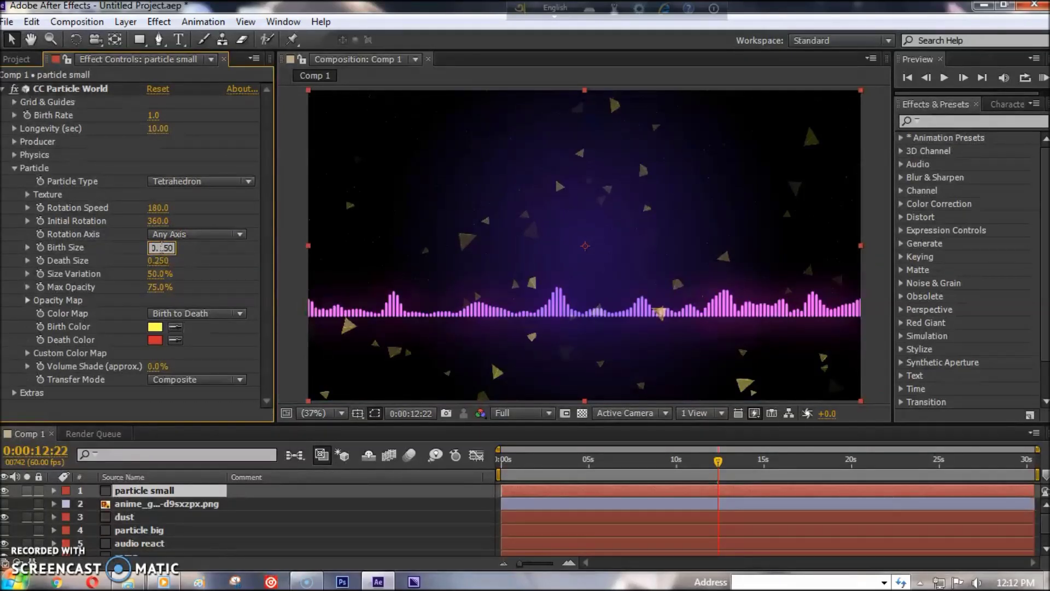
{"action": "left_click", "coordinate": [158, 261]}
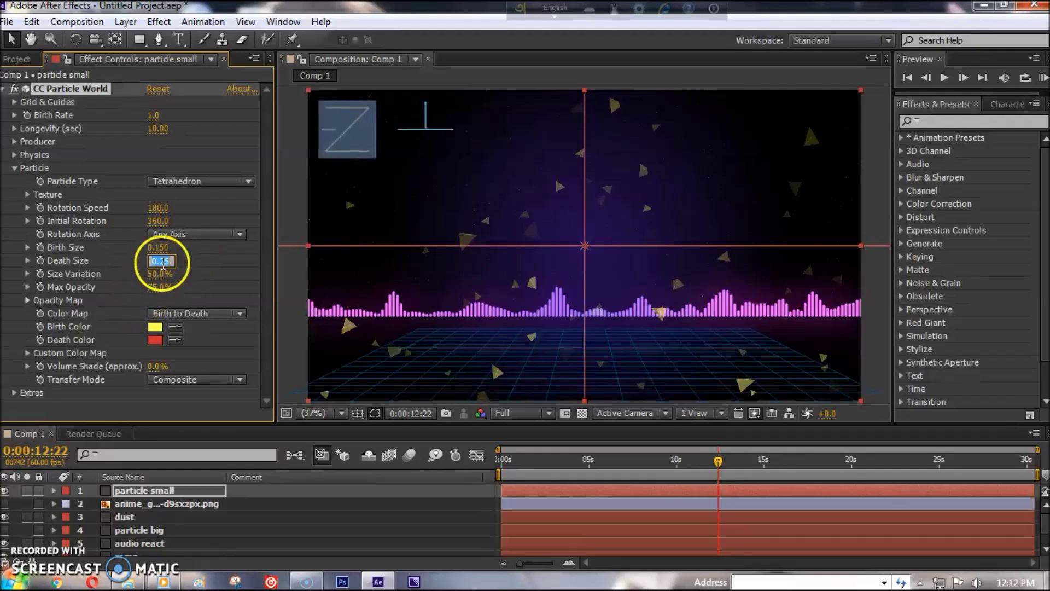
{"action": "type", "text": "0"}
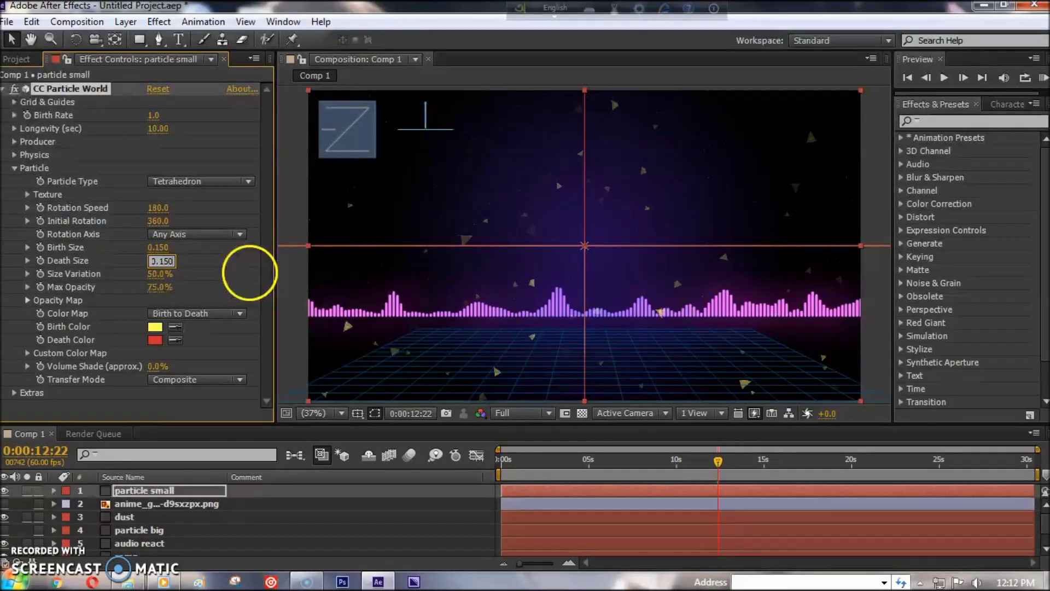
{"action": "left_click", "coordinate": [218, 270]}
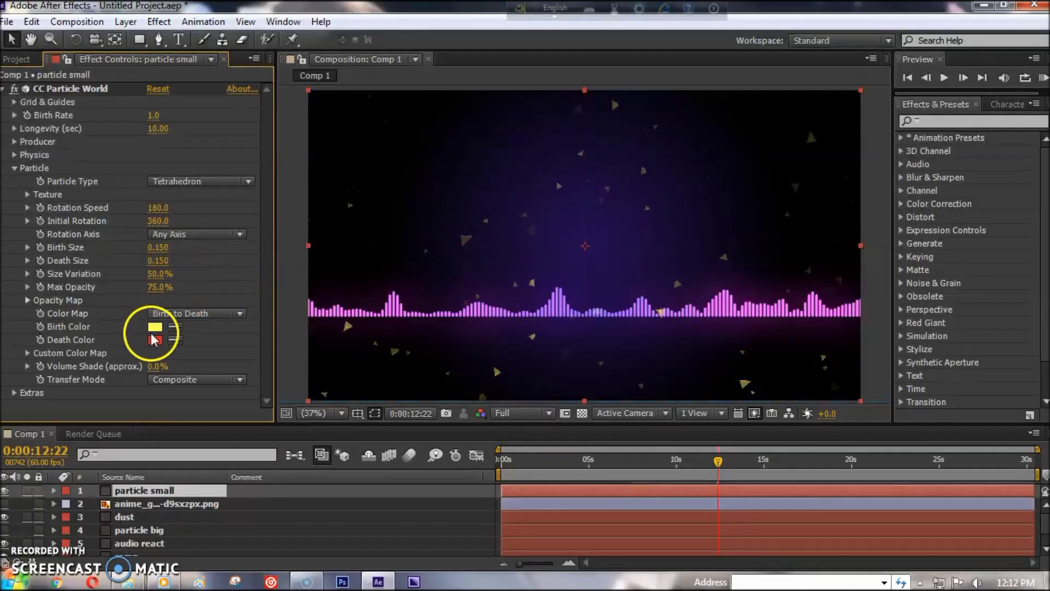
{"action": "left_click", "coordinate": [156, 328]}
- Give the particles a purple Birth Color and a lighter lavender Death Color
{"action": "left_click", "coordinate": [584, 366]}
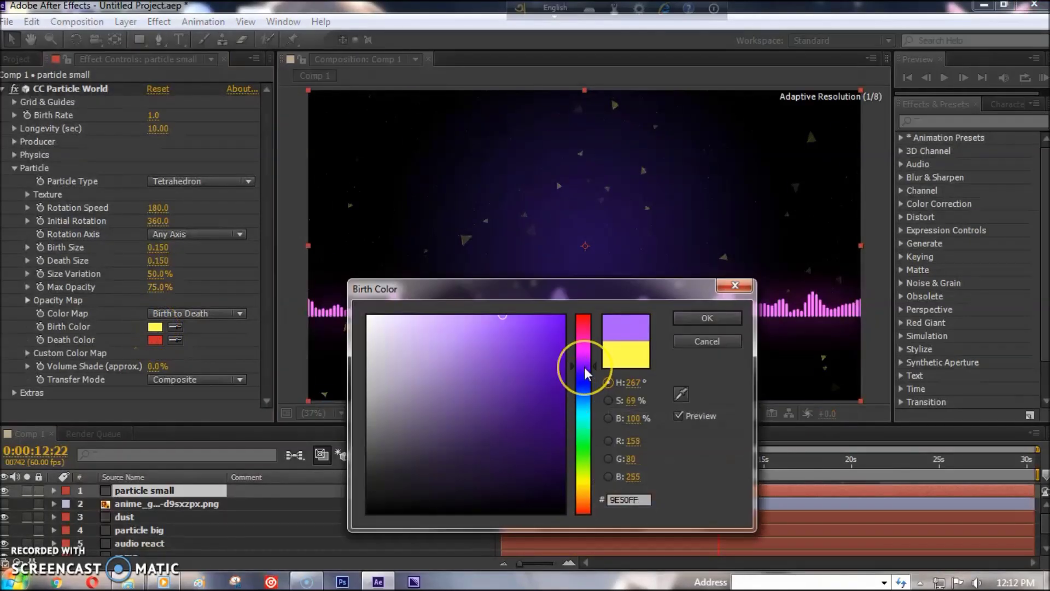
{"action": "left_click", "coordinate": [705, 318]}
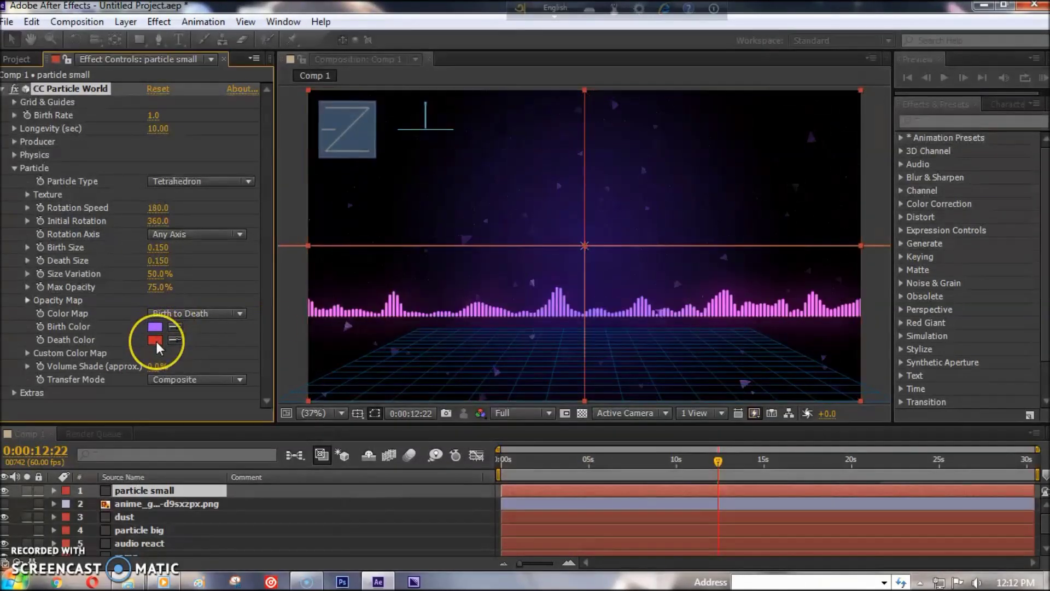
{"action": "left_click", "coordinate": [157, 342]}
{"action": "left_click", "coordinate": [681, 394]}
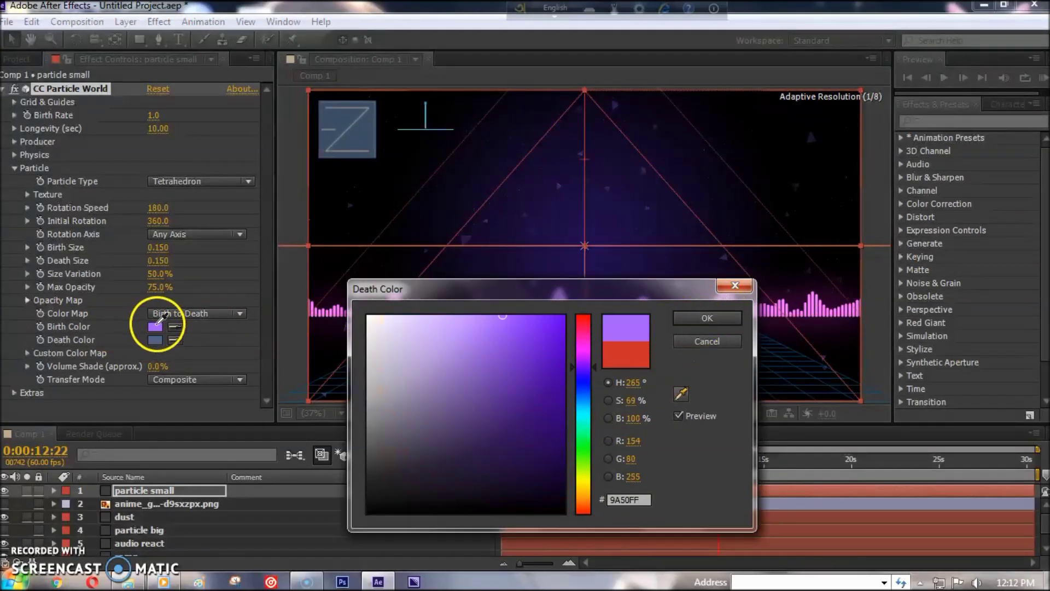
{"action": "left_click", "coordinate": [155, 326]}
{"action": "left_click", "coordinate": [714, 322]}
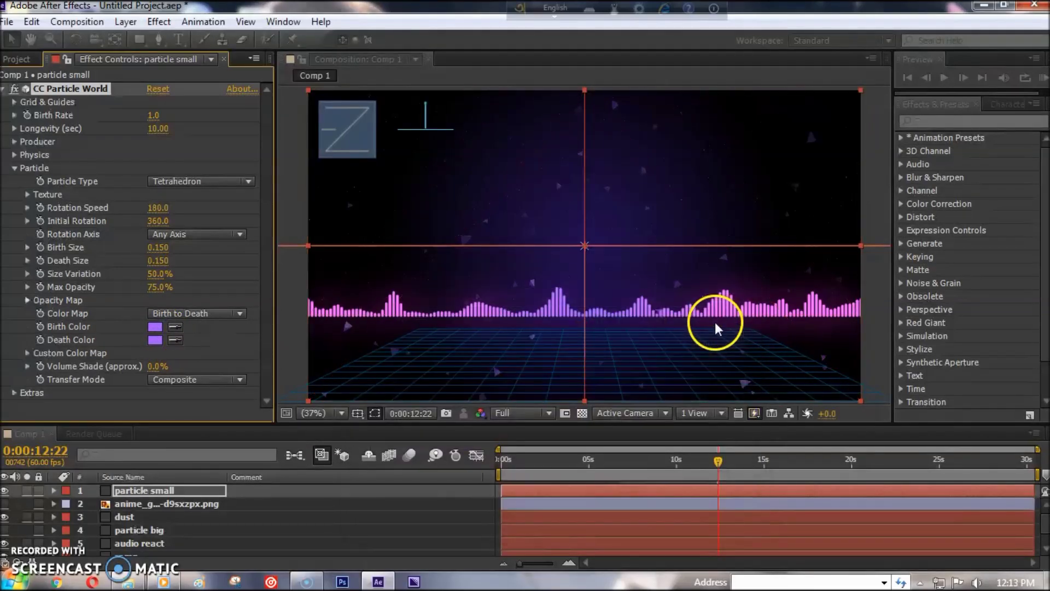
{"action": "left_click", "coordinate": [155, 340]}
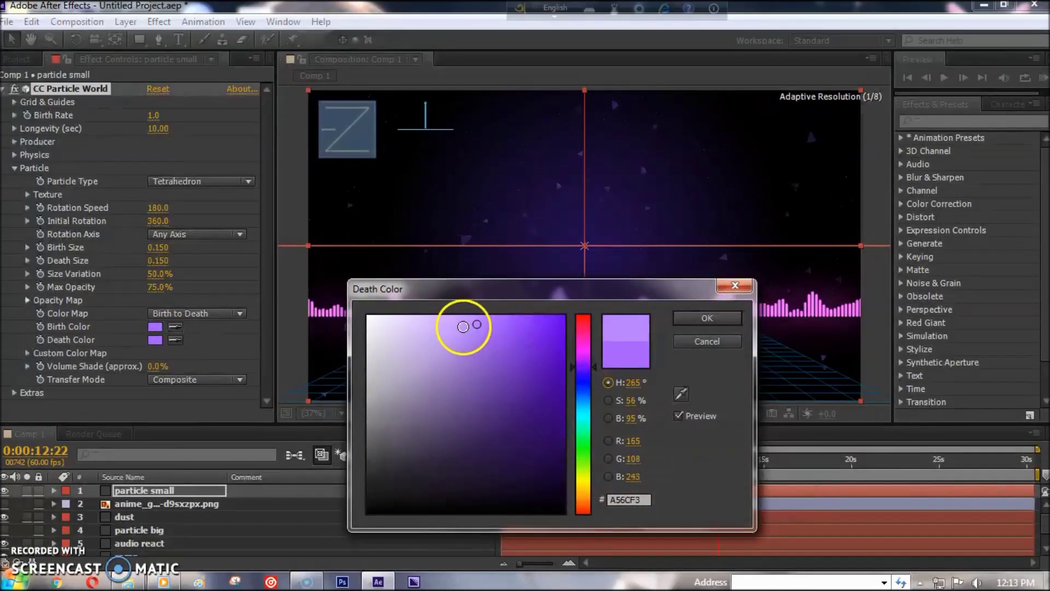
{"action": "left_click", "coordinate": [684, 318]}
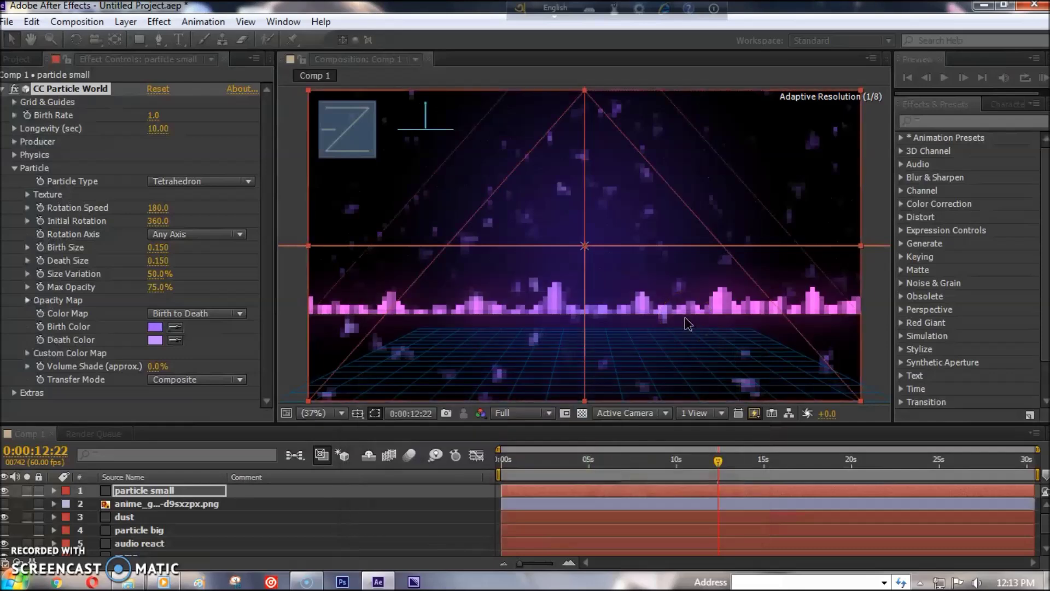
- Add Fast Blur to particle small at Blurriness 5.0, then clear the effects search
{"action": "left_click", "coordinate": [963, 120]}
{"action": "type", "text": "fast"}
{"action": "left_click_drag", "start_coordinate": [953, 296], "coordinate": [177, 495]}
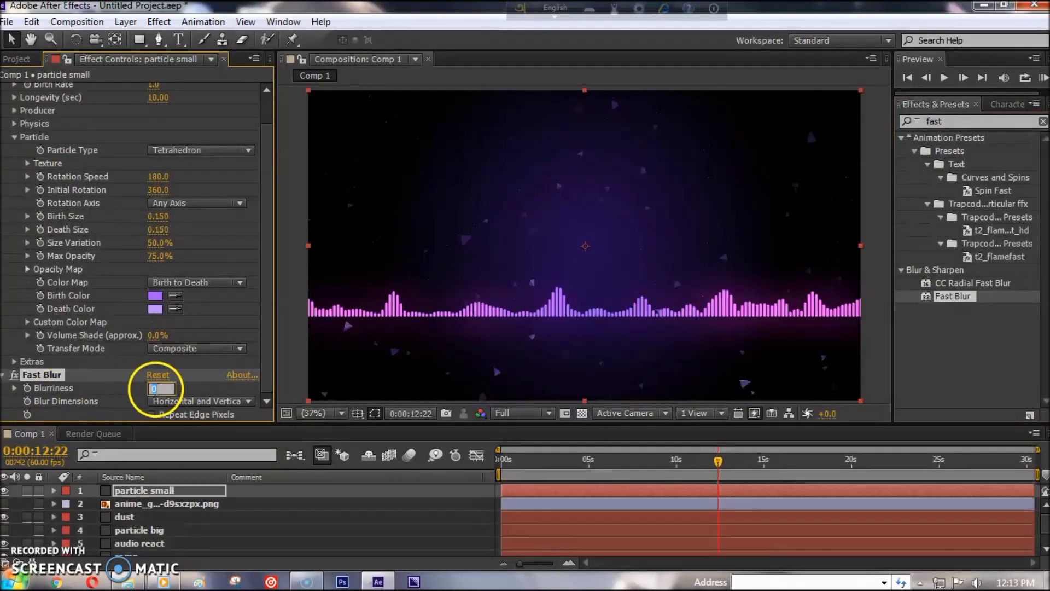
{"action": "type", "text": "5"}
{"action": "key", "text": "Return"}
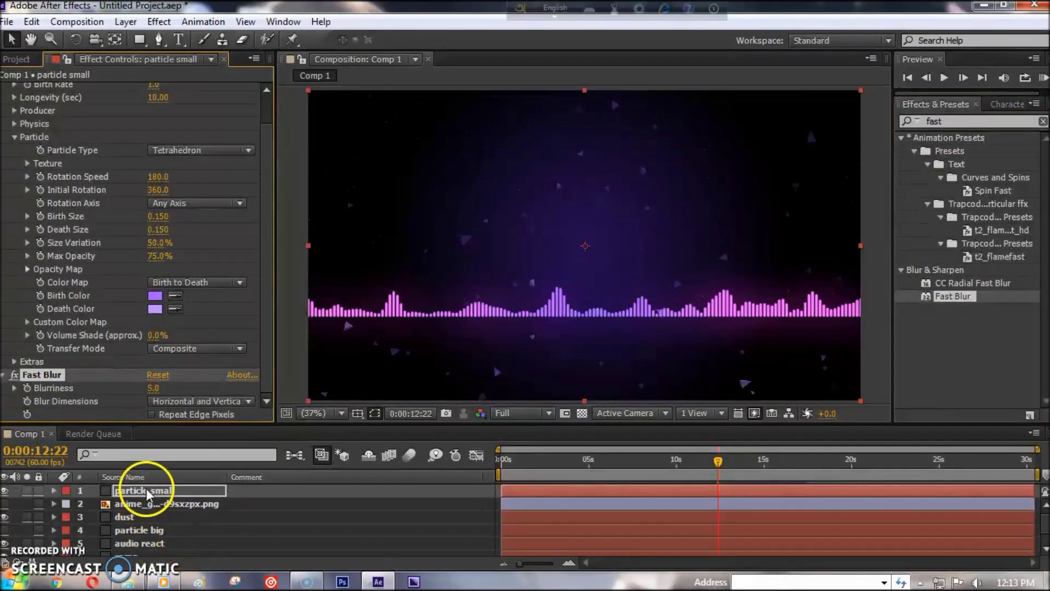
{"action": "left_click_drag", "start_coordinate": [581, 118], "coordinate": [582, 347]}
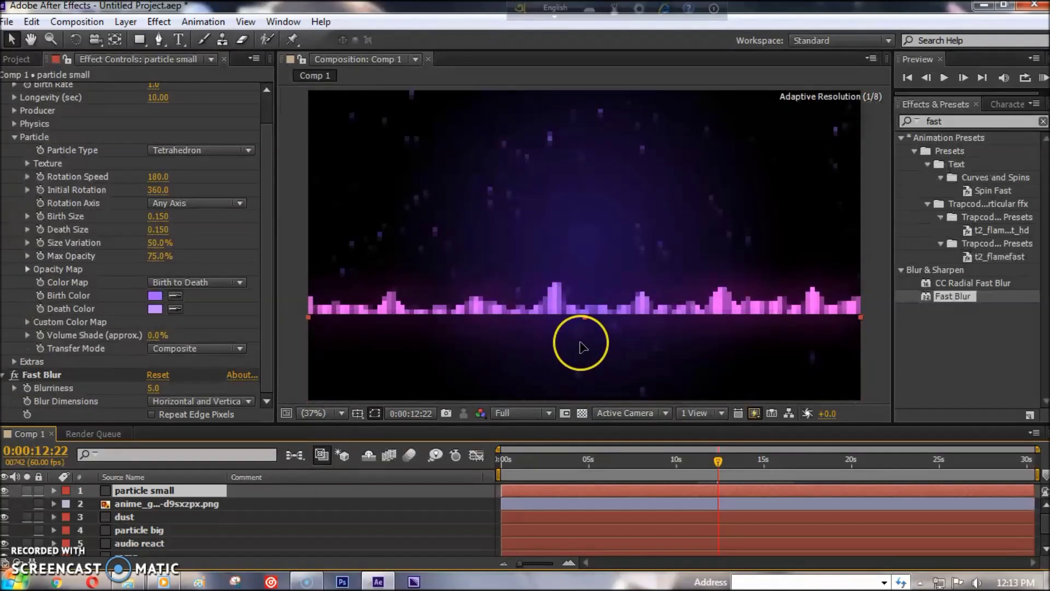
{"action": "left_click", "coordinate": [940, 290]}
{"action": "left_click", "coordinate": [1043, 121]}
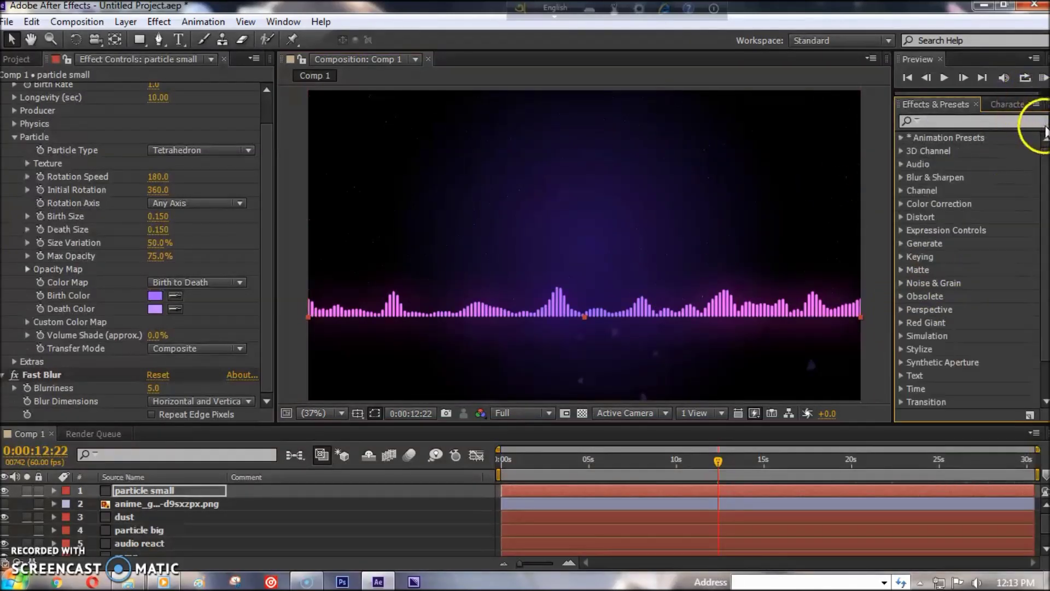
- Show the anime girl PNG layer and preview frames from about 15 seconds to the end
{"action": "left_click", "coordinate": [4, 503]}
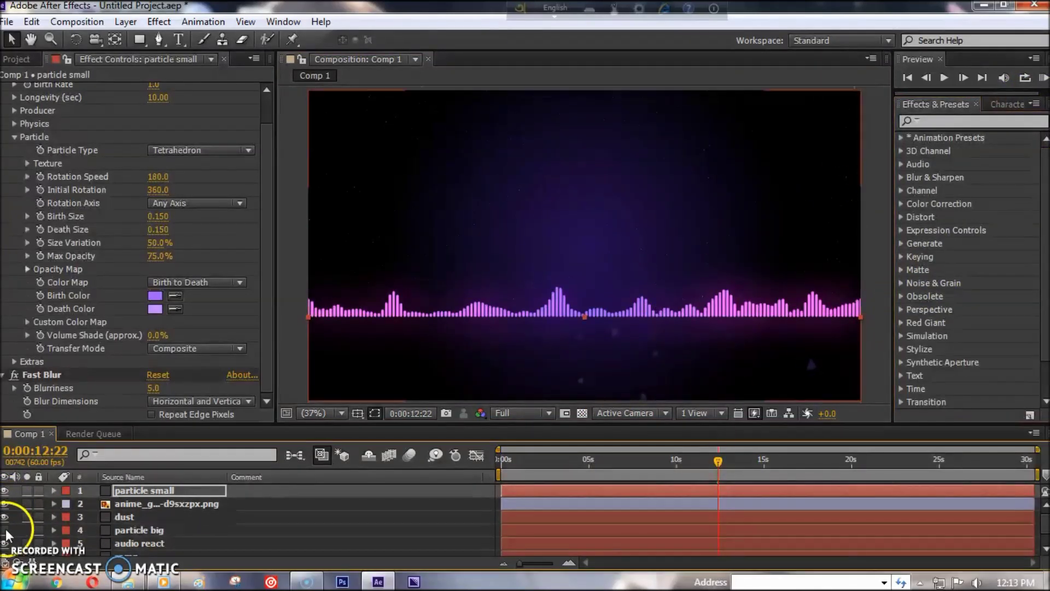
{"action": "left_click_drag", "start_coordinate": [718, 461], "coordinate": [775, 465]}
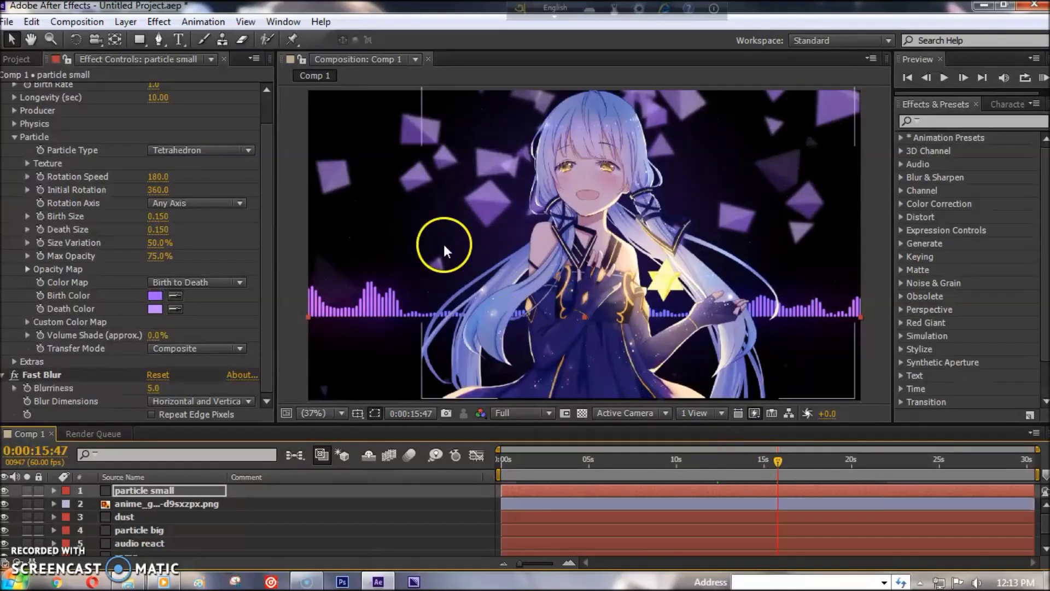
{"action": "left_click", "coordinate": [891, 461]}
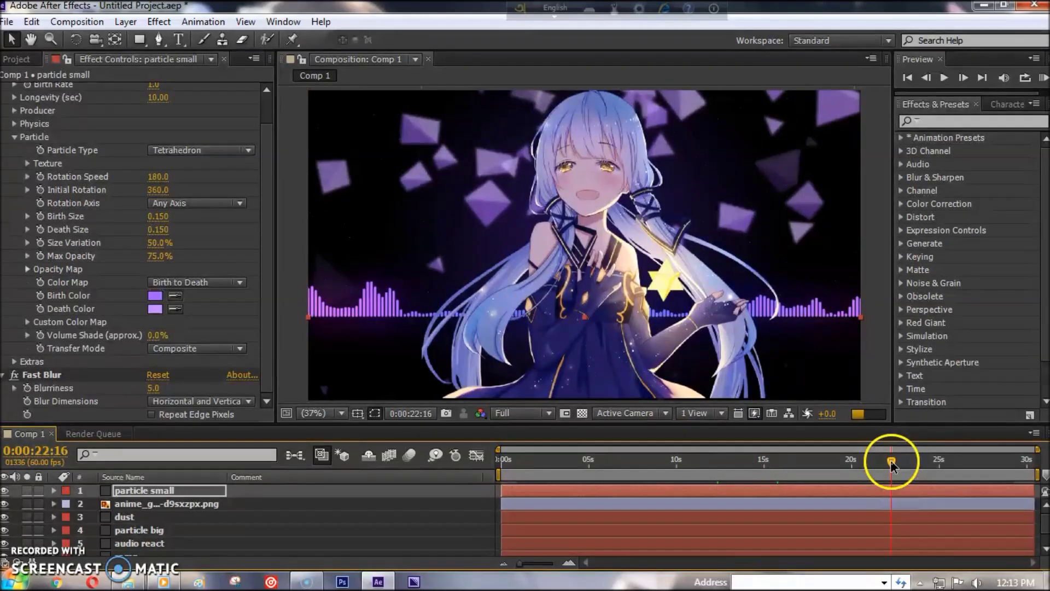
{"action": "left_click", "coordinate": [960, 463]}
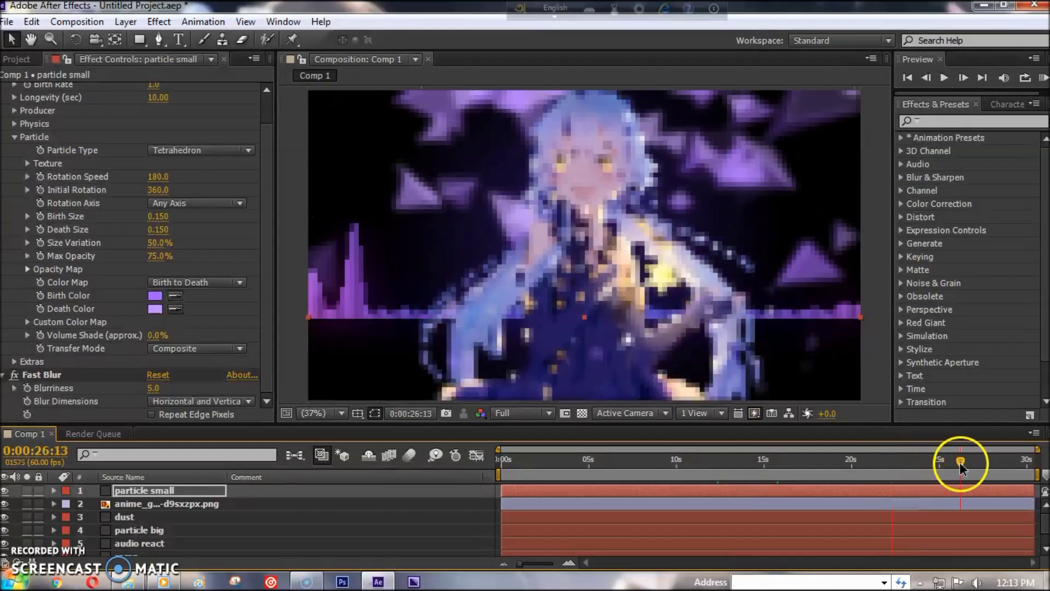
{"action": "left_click_drag", "start_coordinate": [960, 464], "coordinate": [1013, 463]}
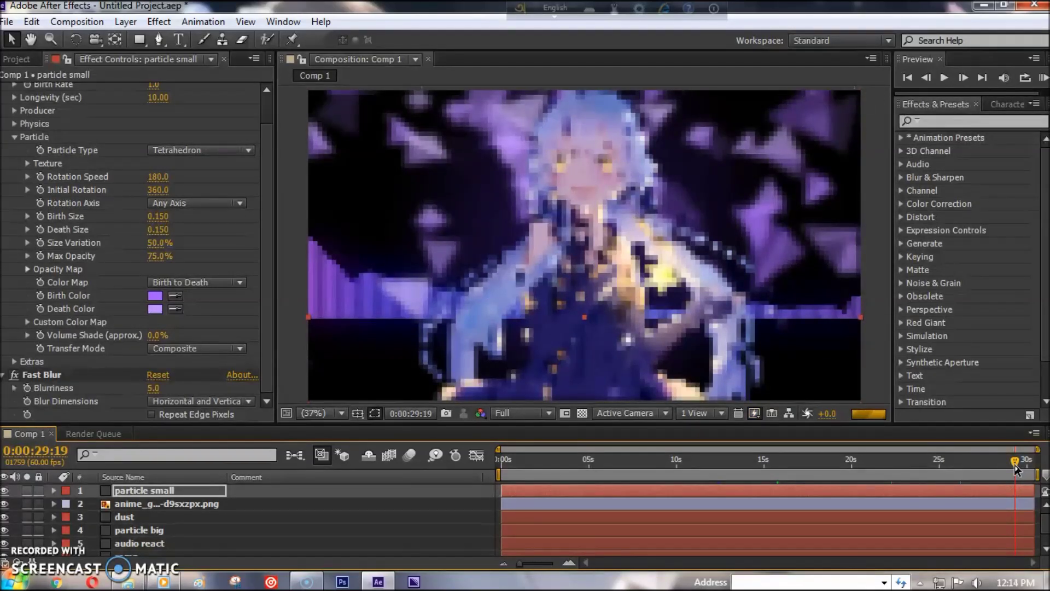
- Move the particle small layer below the anime image layer in the timeline
{"action": "left_click", "coordinate": [17, 59]}
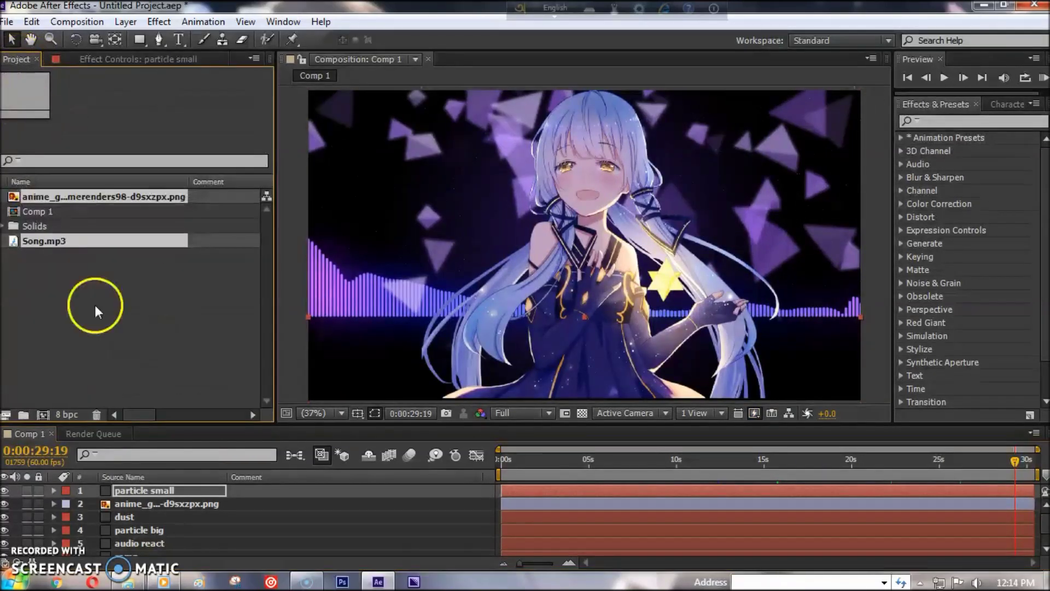
{"action": "left_click_drag", "start_coordinate": [145, 490], "coordinate": [145, 507]}
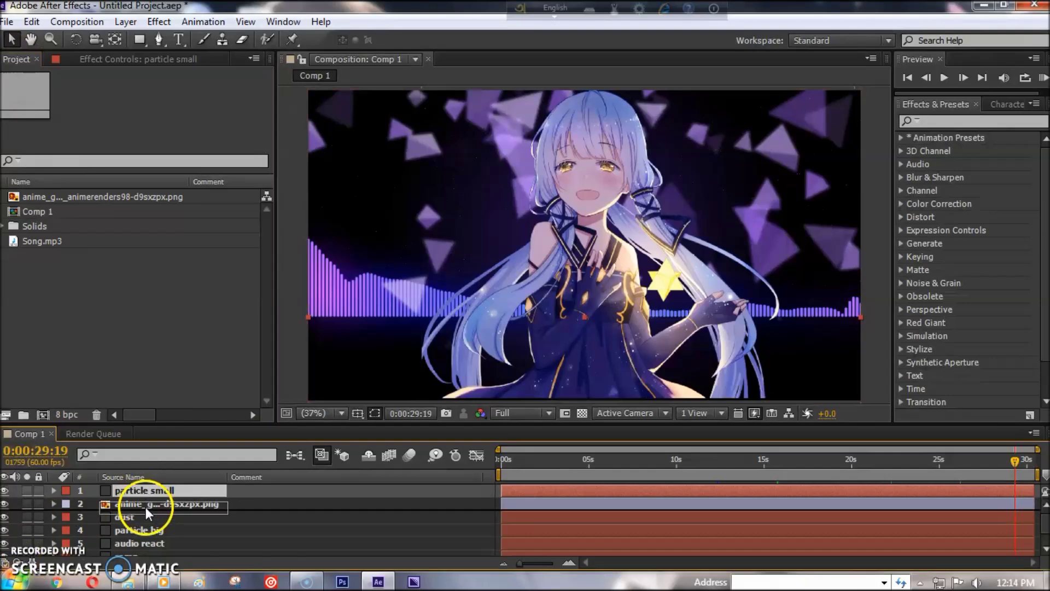
{"action": "left_click", "coordinate": [626, 469]}
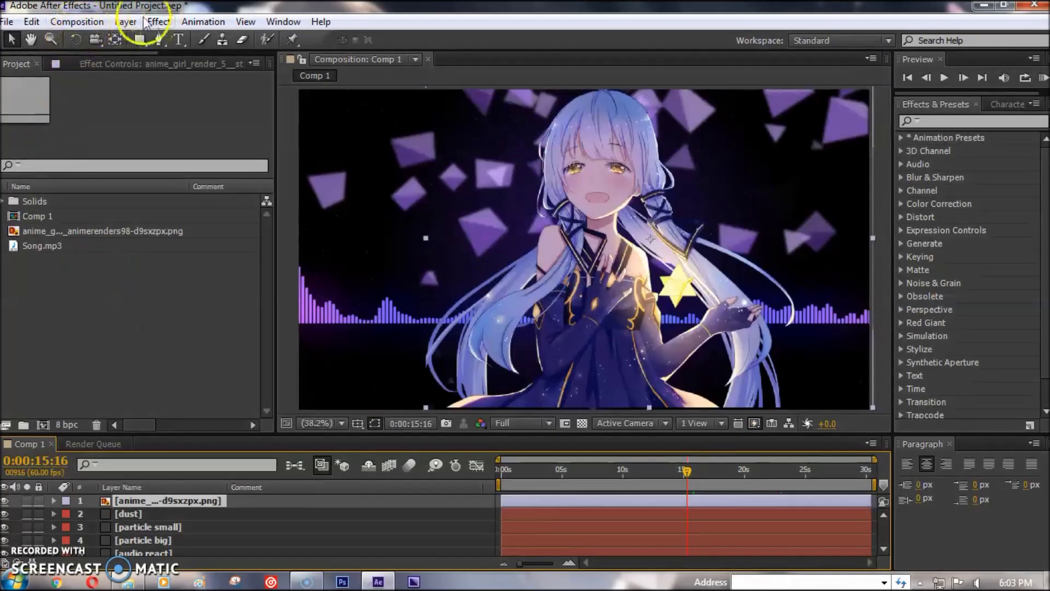
{"action": "left_click", "coordinate": [125, 21]}
- Add an adjustment layer with Brightness & Contrast, placed below the anime image
{"action": "mouse_move", "coordinate": [171, 34]}
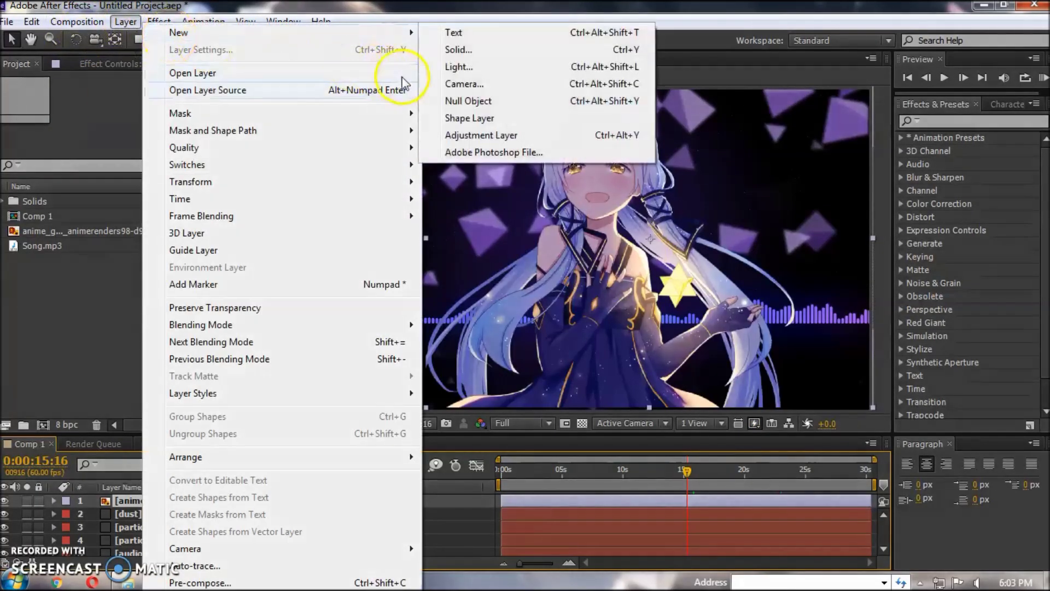
{"action": "left_click", "coordinate": [481, 134]}
{"action": "left_click", "coordinate": [160, 21]}
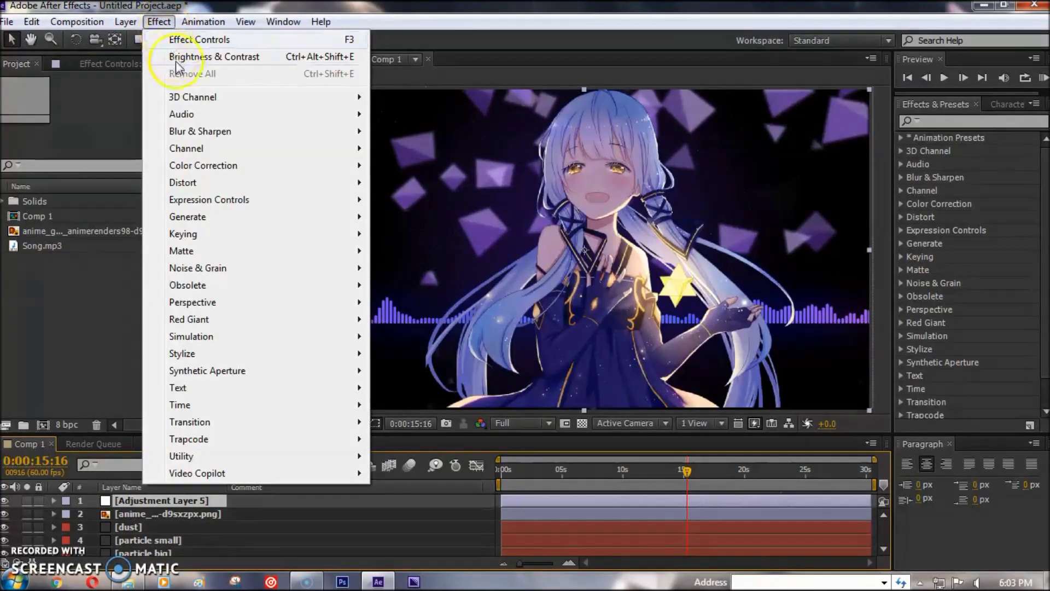
{"action": "mouse_move", "coordinate": [205, 171]}
{"action": "left_click", "coordinate": [407, 104]}
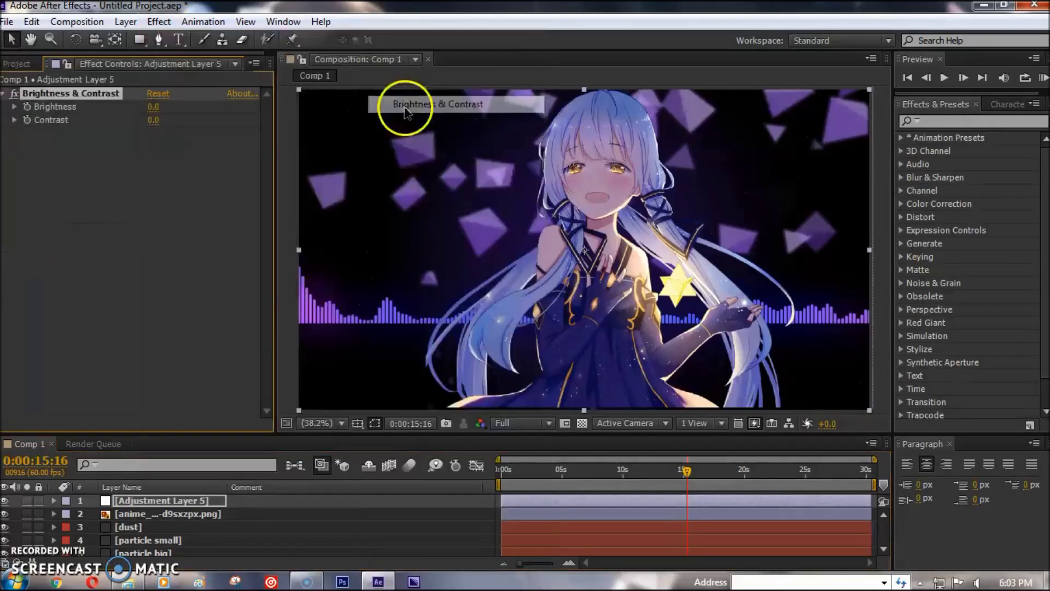
{"action": "left_click_drag", "start_coordinate": [158, 501], "coordinate": [163, 524]}
- Set the adjustment layer's Brightness to 15.0 and Contrast to 10.0
{"action": "mouse_move", "coordinate": [153, 107]}
{"action": "left_mouse_down"}
{"action": "mouse_move", "coordinate": [210, 107]}
{"action": "mouse_move", "coordinate": [175, 107]}
{"action": "mouse_move", "coordinate": [160, 121]}
{"action": "mouse_move", "coordinate": [148, 106]}
{"action": "left_mouse_up"}
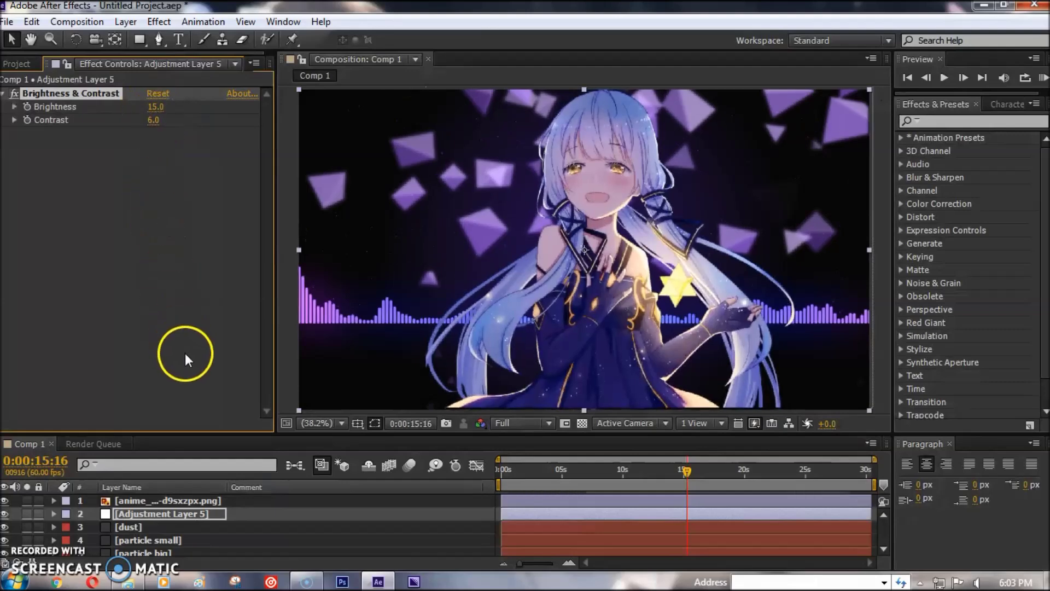
{"action": "left_click_drag", "start_coordinate": [144, 123], "coordinate": [148, 122]}
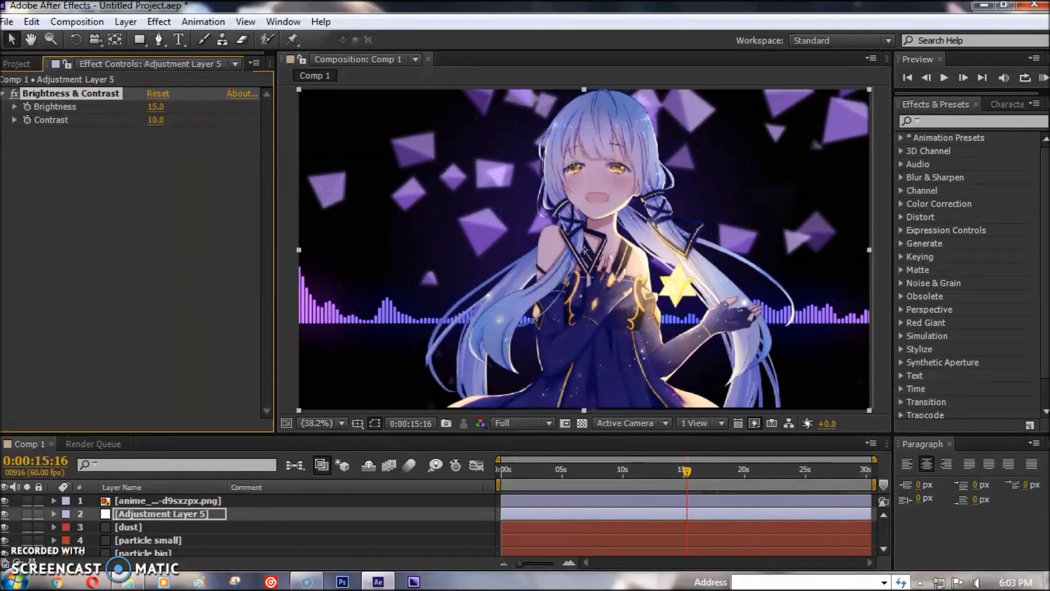
{"action": "left_click", "coordinate": [16, 64]}
{"action": "left_click", "coordinate": [125, 21]}
{"action": "left_click", "coordinate": [44, 441]}
{"action": "left_click", "coordinate": [126, 21]}
- Add a shape layer with a thin rectangle line across the spectrum base
{"action": "mouse_move", "coordinate": [170, 32]}
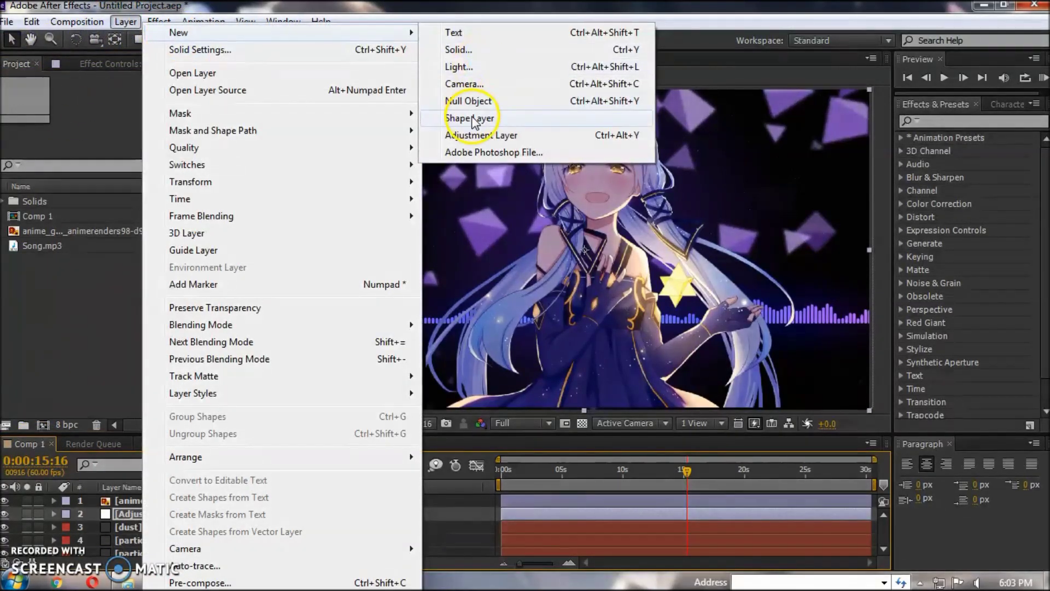
{"action": "left_click", "coordinate": [470, 118]}
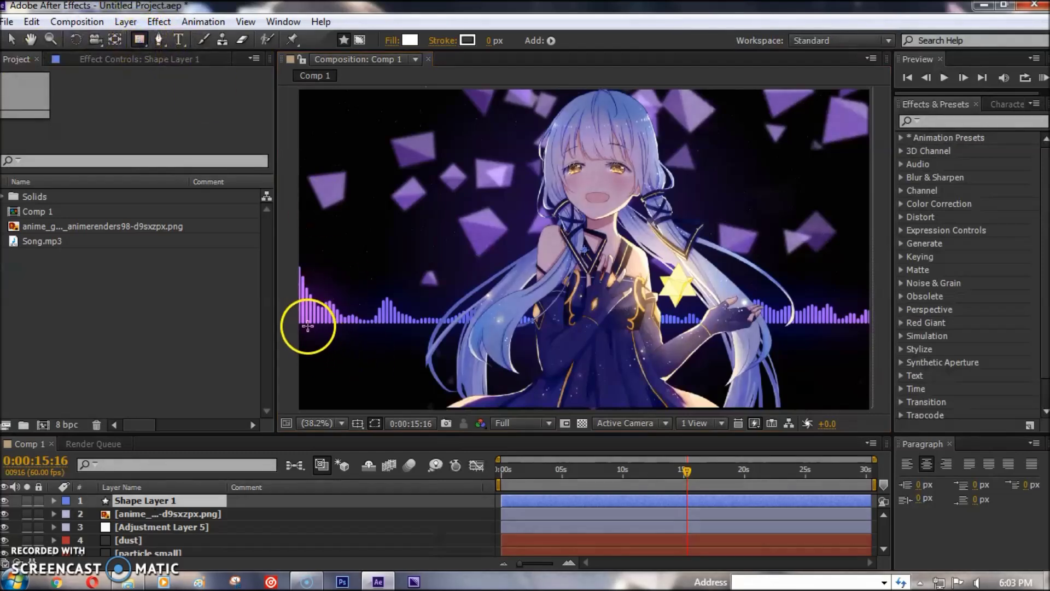
{"action": "left_click_drag", "start_coordinate": [296, 323], "coordinate": [869, 324]}
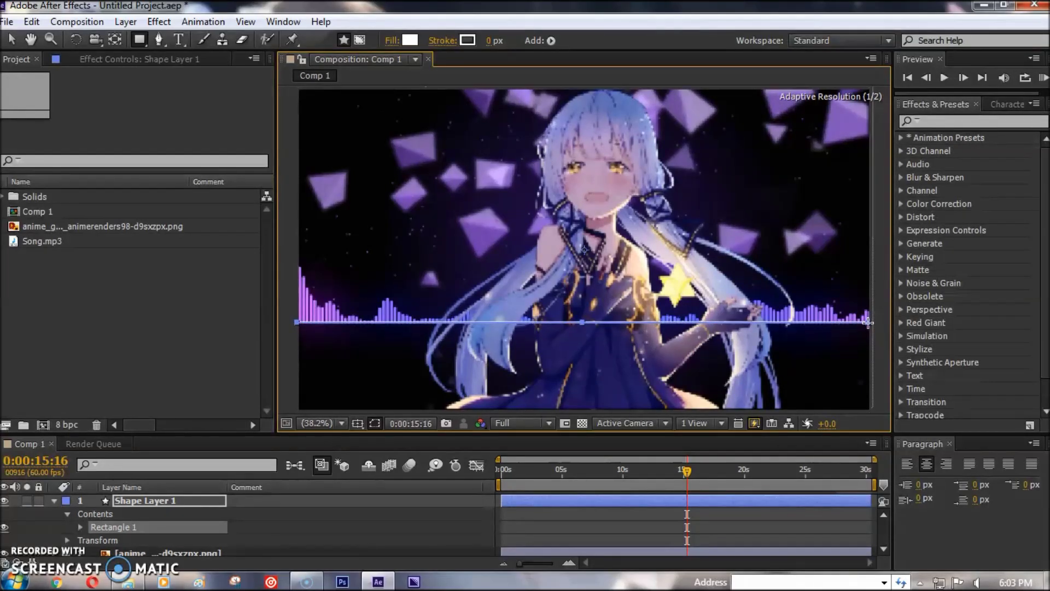
{"action": "left_click", "coordinate": [11, 39]}
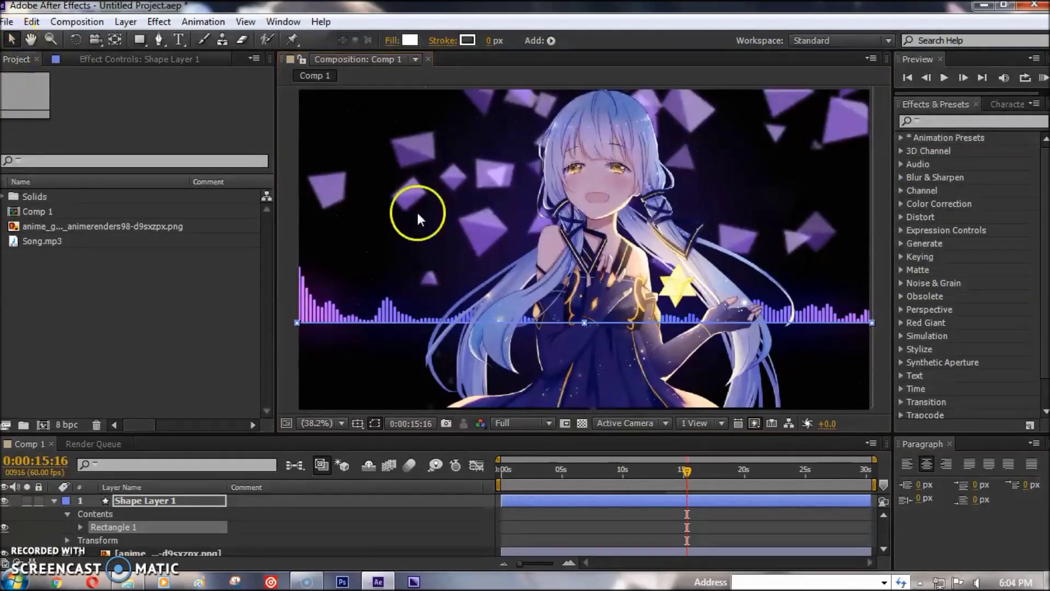
{"action": "left_click", "coordinate": [522, 242]}
- Zoom in to 200% to check the line, then return the view to Fit
{"action": "left_click", "coordinate": [30, 40]}
{"action": "scroll", "coordinate": [610, 253], "scroll_direction": "up", "scroll_amount": 5}
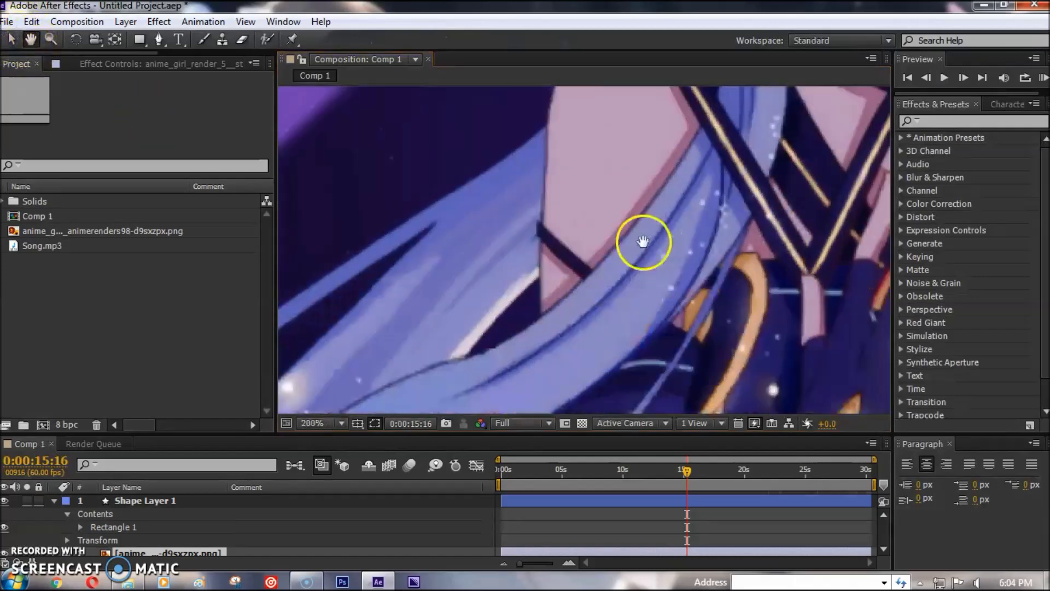
{"action": "left_click", "coordinate": [11, 39]}
{"action": "left_click", "coordinate": [107, 499]}
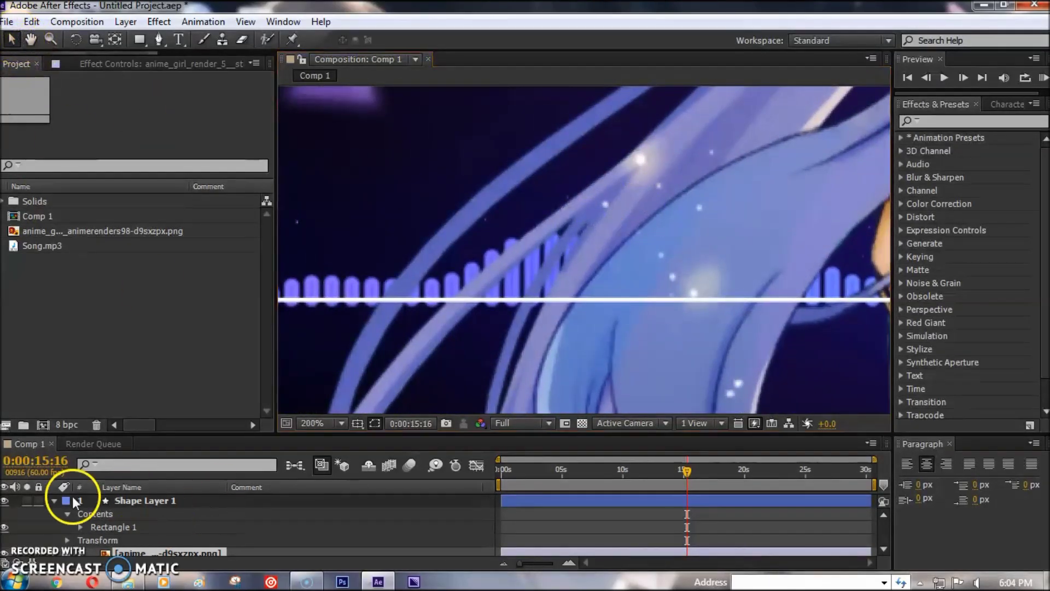
{"action": "left_click", "coordinate": [156, 500]}
{"action": "left_click", "coordinate": [152, 502]}
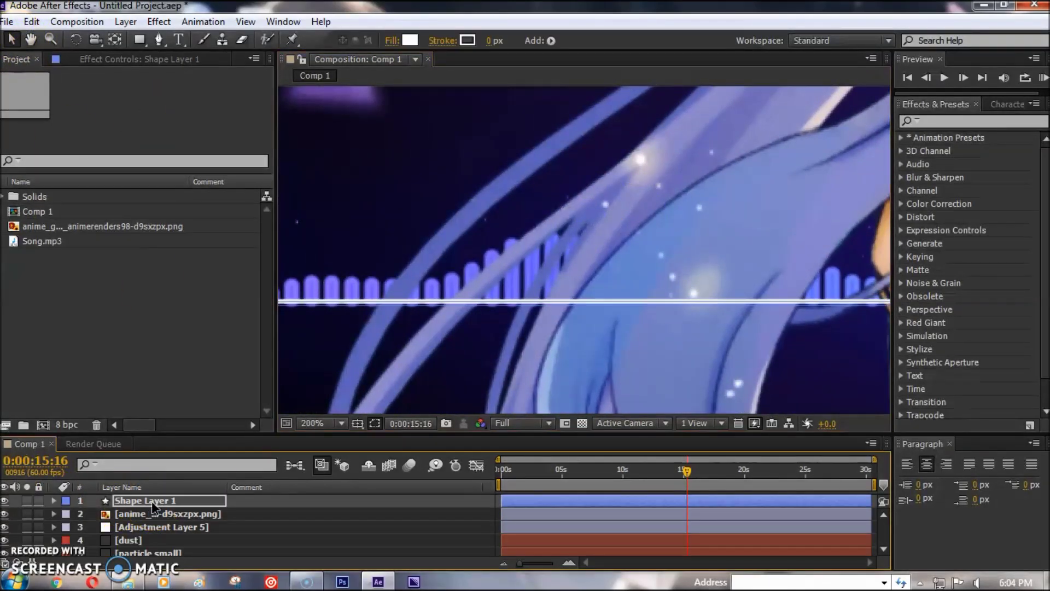
{"action": "left_click", "coordinate": [327, 422]}
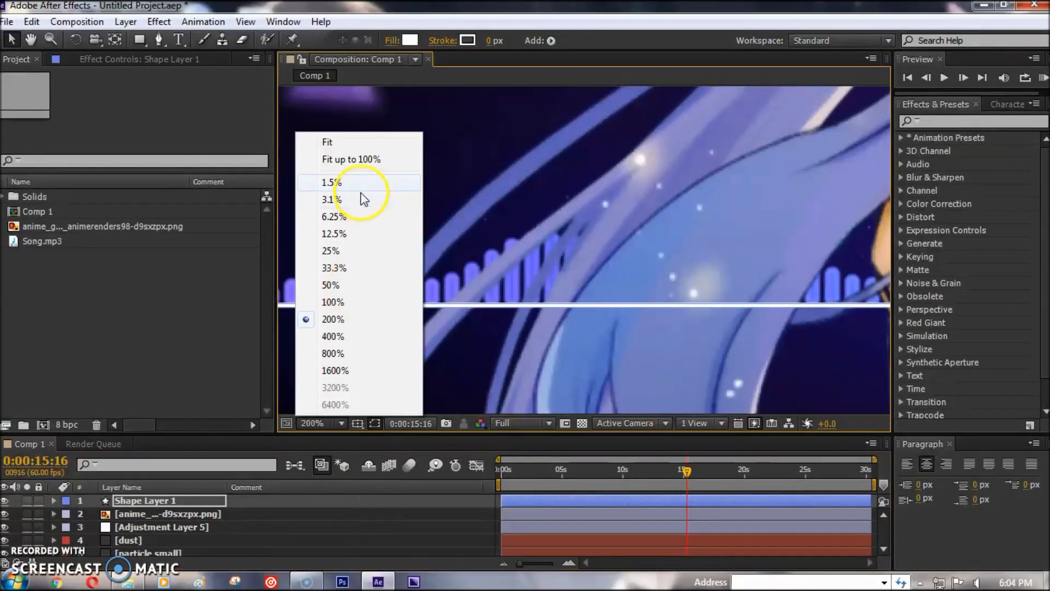
{"action": "left_click", "coordinate": [351, 154]}
{"action": "left_click", "coordinate": [296, 371]}
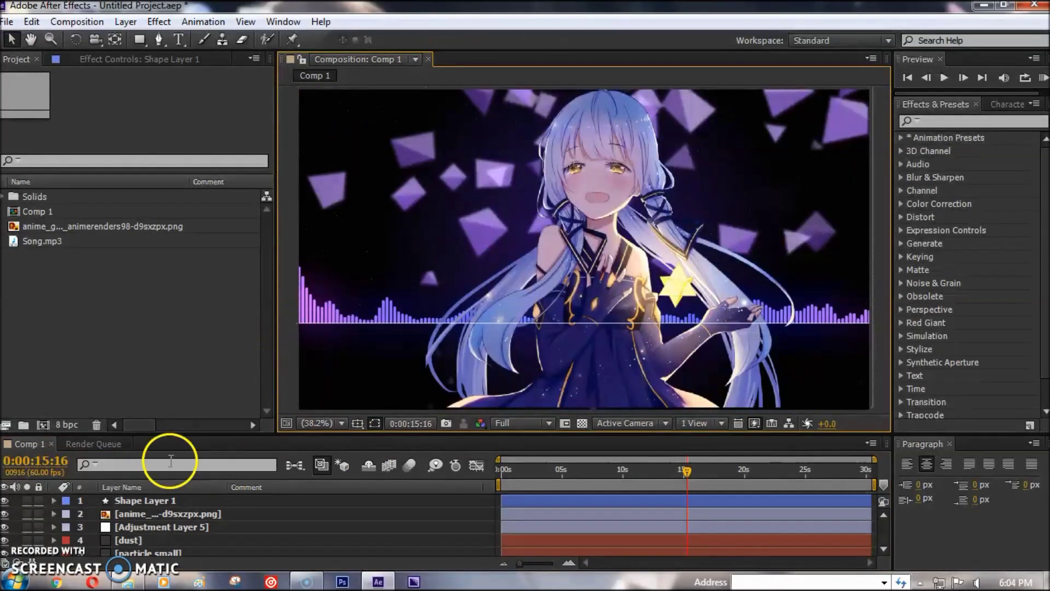
- Type the title LIGHTS (FANTASY VOCAL REMIX) below the line and shift it fully into view
{"action": "left_click", "coordinate": [179, 40]}
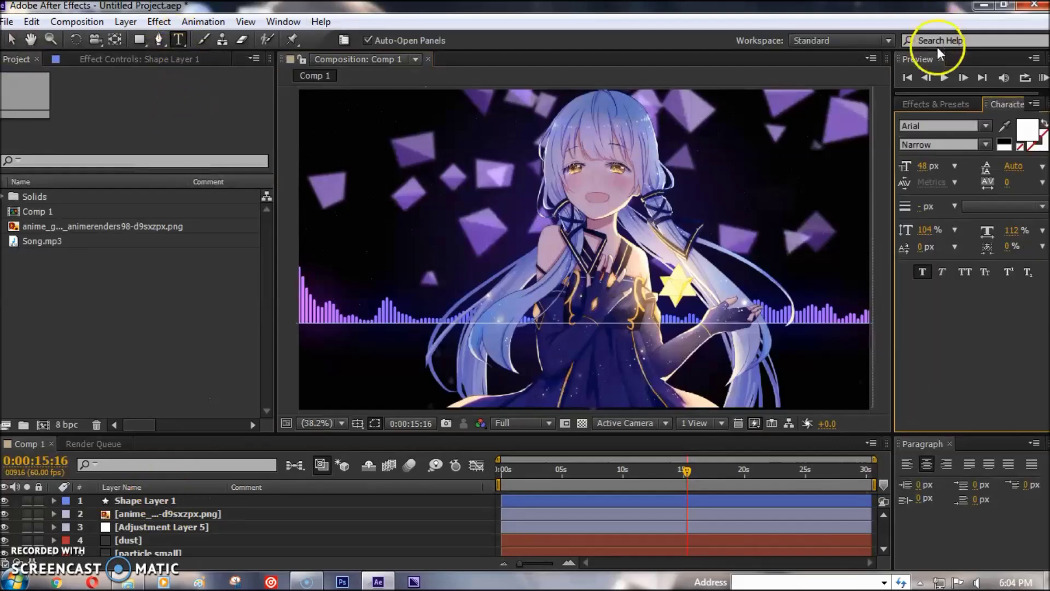
{"action": "left_click", "coordinate": [327, 357]}
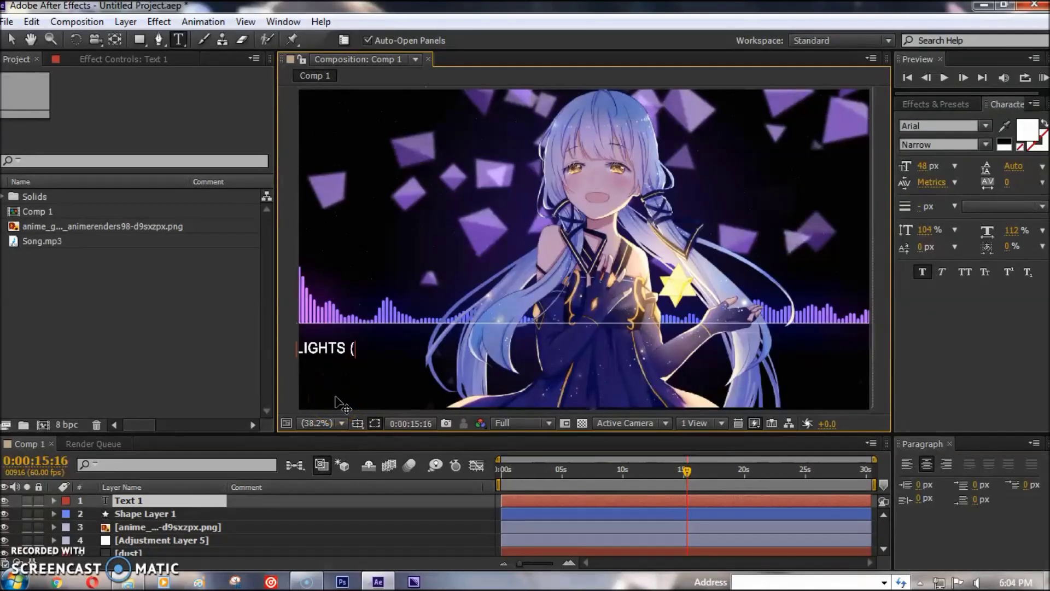
{"action": "type", "text": "TASY V "}
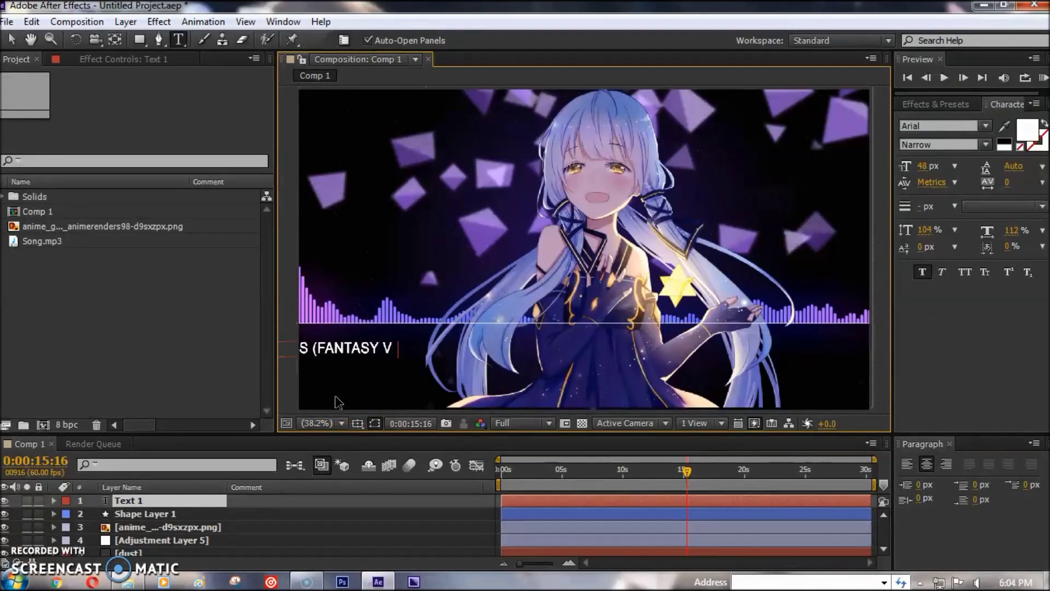
{"action": "type", "text": "L R"}
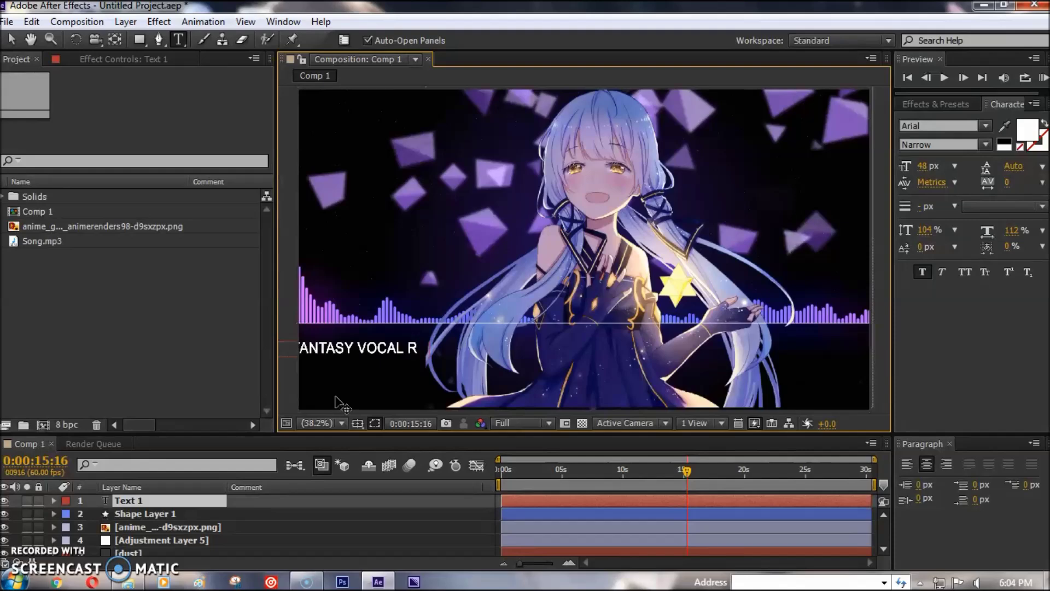
{"action": "type", "text": "EMIX)"}
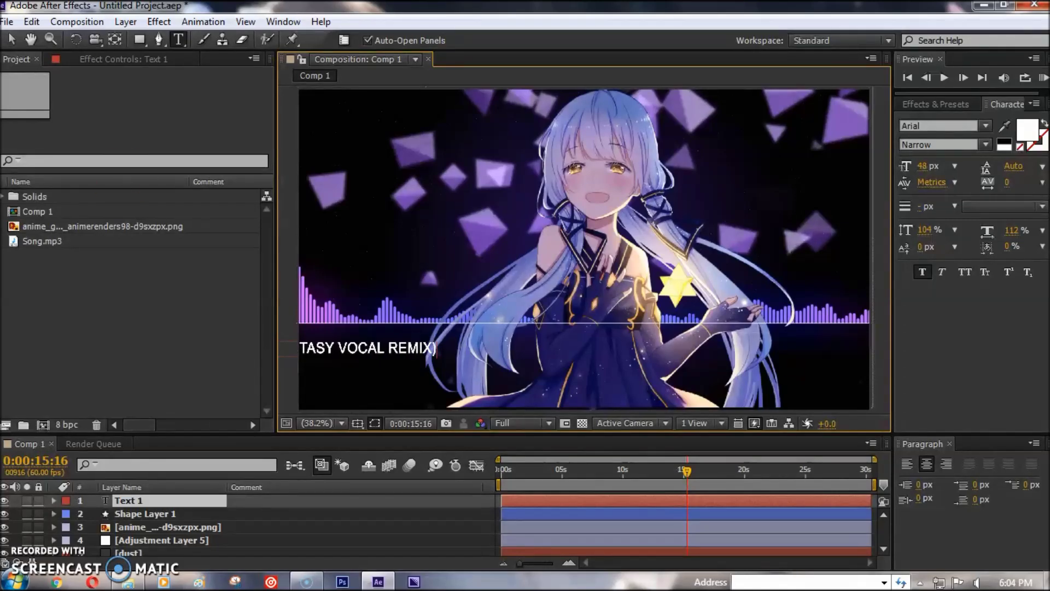
{"action": "left_click", "coordinate": [12, 40]}
{"action": "mouse_move", "coordinate": [330, 350]}
{"action": "left_mouse_down"}
{"action": "mouse_move", "coordinate": [401, 354]}
{"action": "mouse_move", "coordinate": [439, 340]}
{"action": "left_mouse_up"}
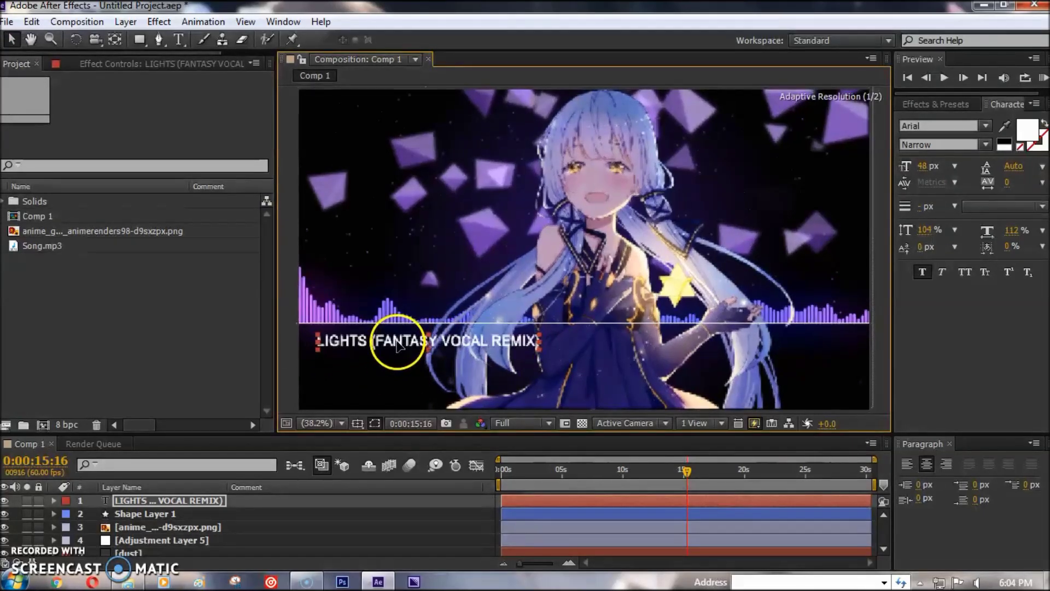
- Set the song title in Bold and scale it slightly smaller
{"action": "left_click", "coordinate": [981, 145]}
{"action": "left_click", "coordinate": [947, 214]}
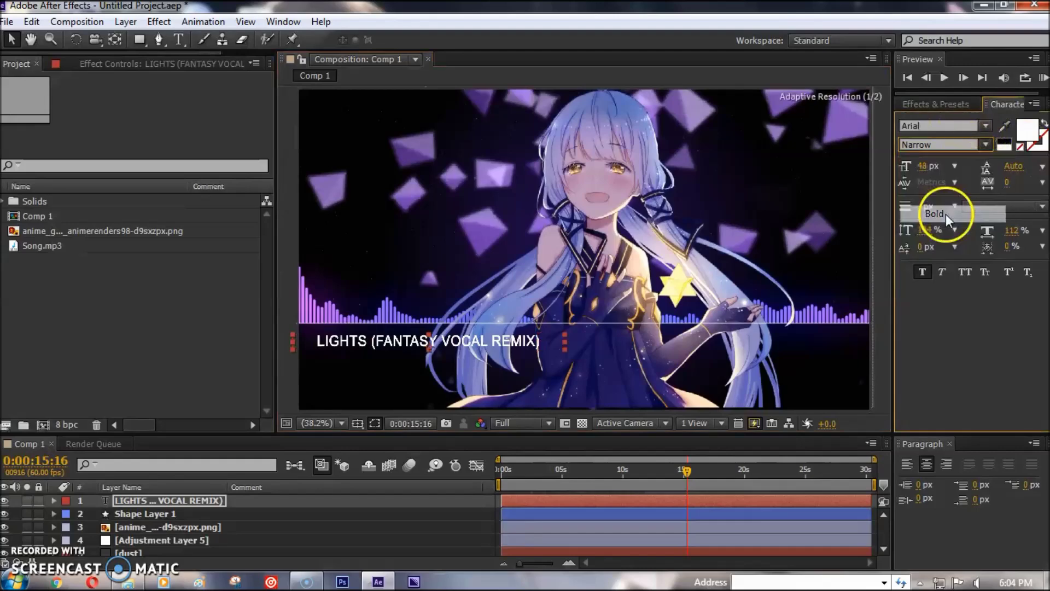
{"action": "left_click_drag", "start_coordinate": [563, 341], "coordinate": [544, 344]}
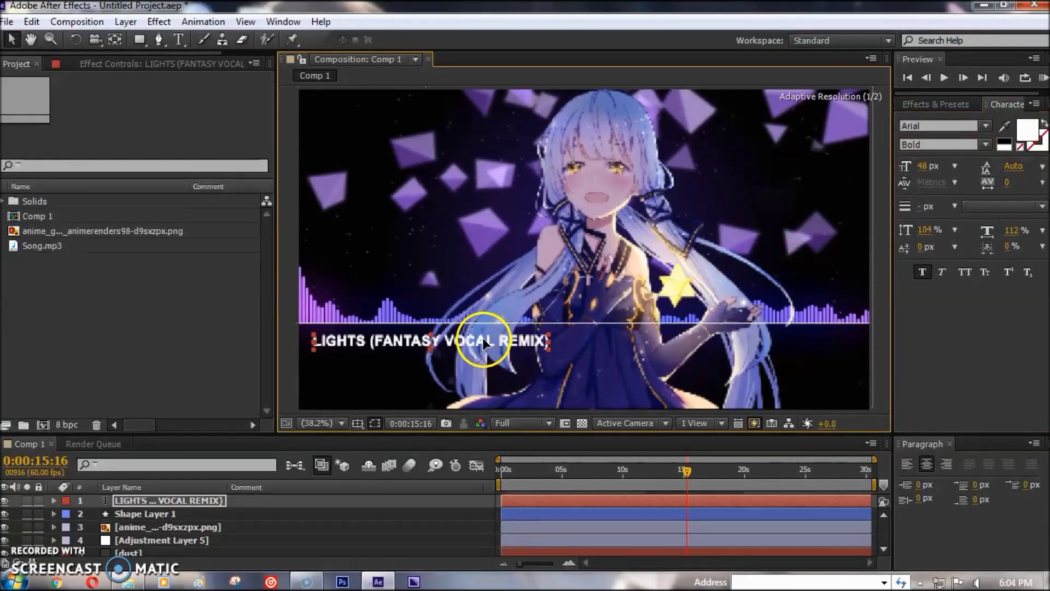
{"action": "left_click", "coordinate": [139, 499]}
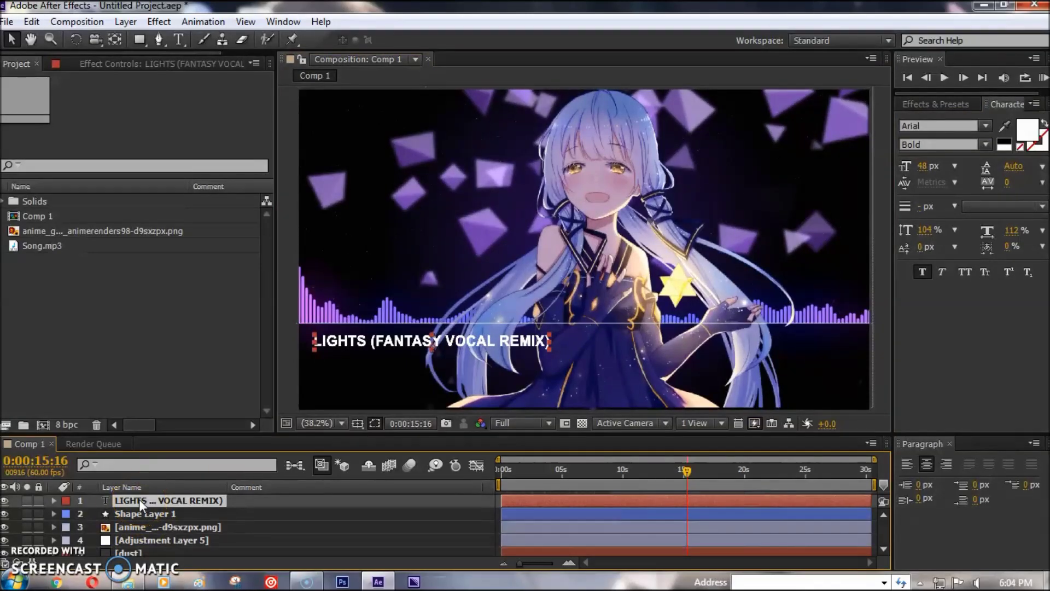
- Duplicate the song title layer and move the copy down as a second line
{"action": "key", "text": "ctrl+d"}
{"action": "left_click_drag", "start_coordinate": [356, 344], "coordinate": [367, 360]}
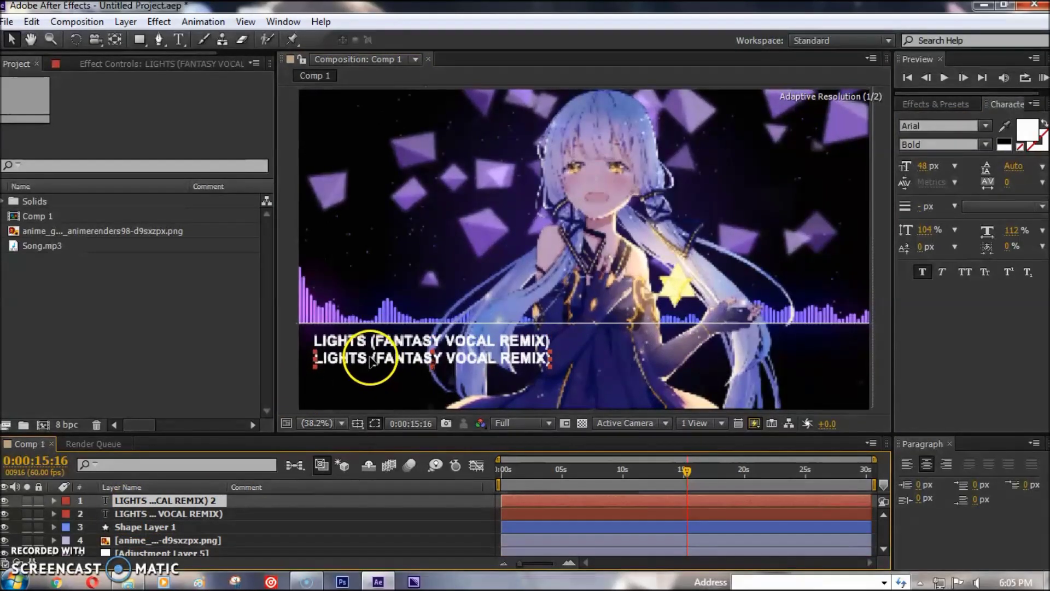
{"action": "left_click", "coordinate": [986, 144]}
{"action": "left_click", "coordinate": [936, 165]}
- Replace the copy's text with the creator's credit name in Arial Narrow, nudged under the title
{"action": "left_click", "coordinate": [178, 39]}
{"action": "left_click", "coordinate": [364, 361]}
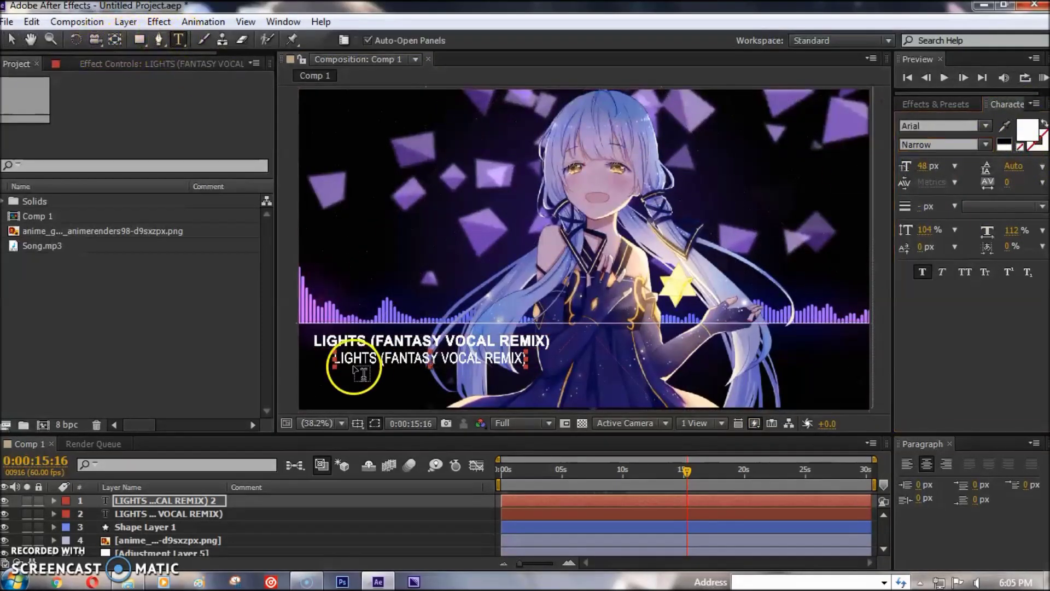
{"action": "key", "text": "ctrl+a"}
{"action": "type", "text": "S"}
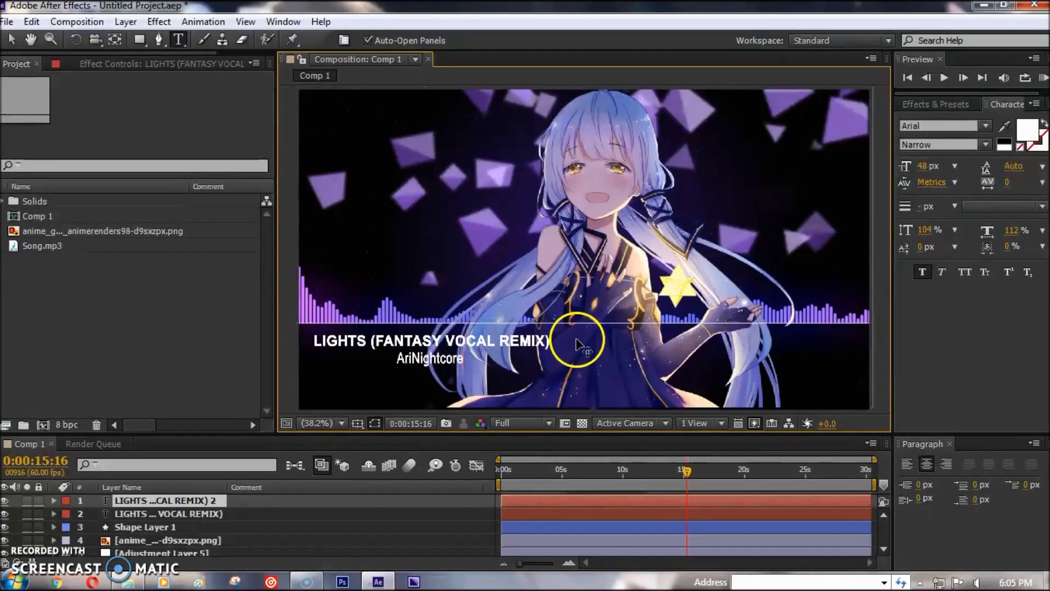
{"action": "left_click", "coordinate": [10, 40]}
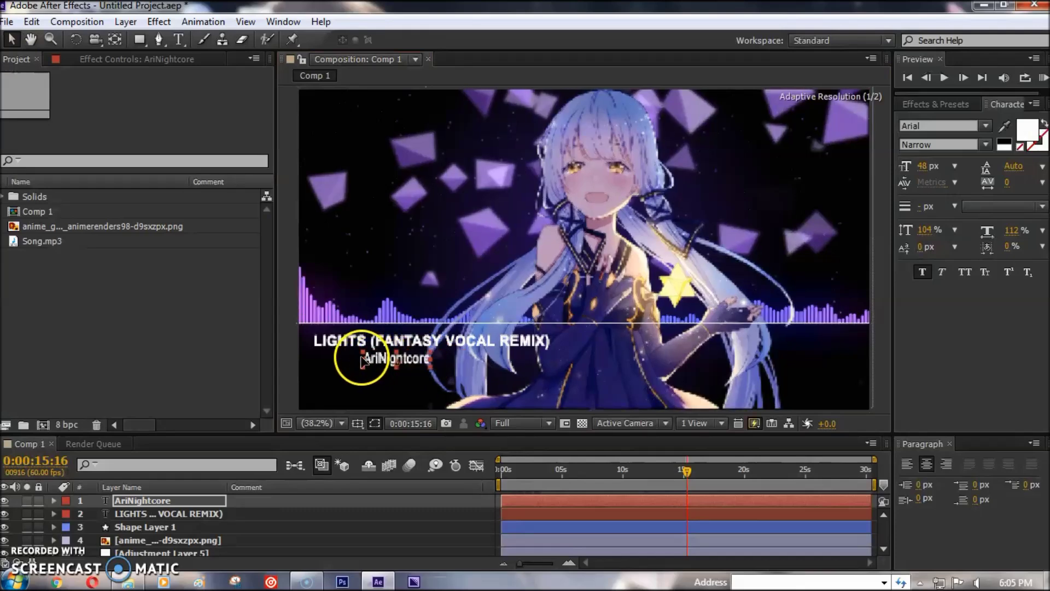
{"action": "mouse_move", "coordinate": [333, 361]}
{"action": "left_mouse_down"}
{"action": "mouse_move", "coordinate": [324, 361]}
{"action": "mouse_move", "coordinate": [365, 363]}
{"action": "left_mouse_up"}
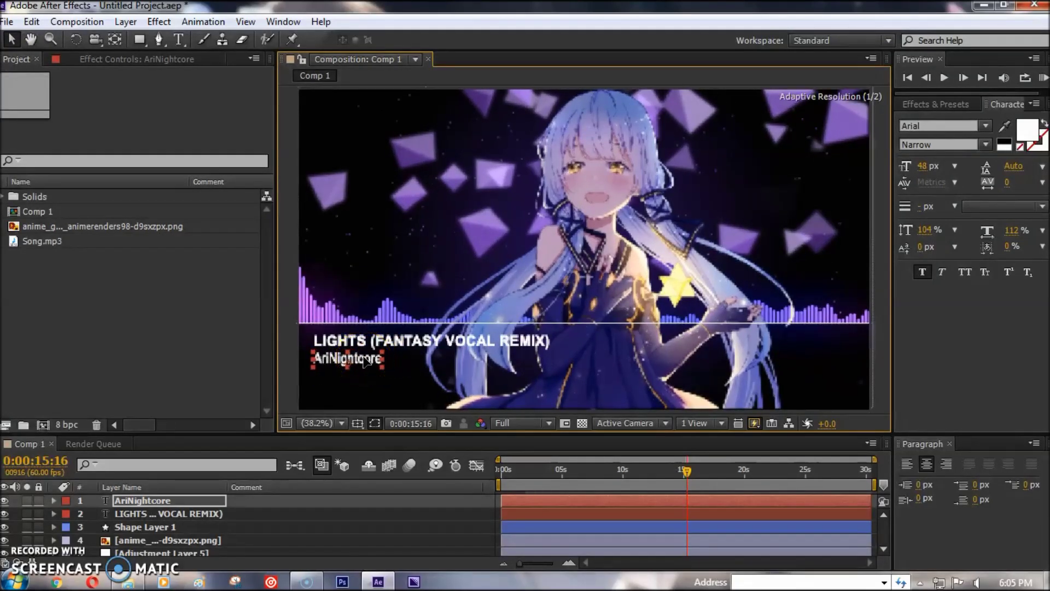
{"action": "left_click", "coordinate": [403, 369]}
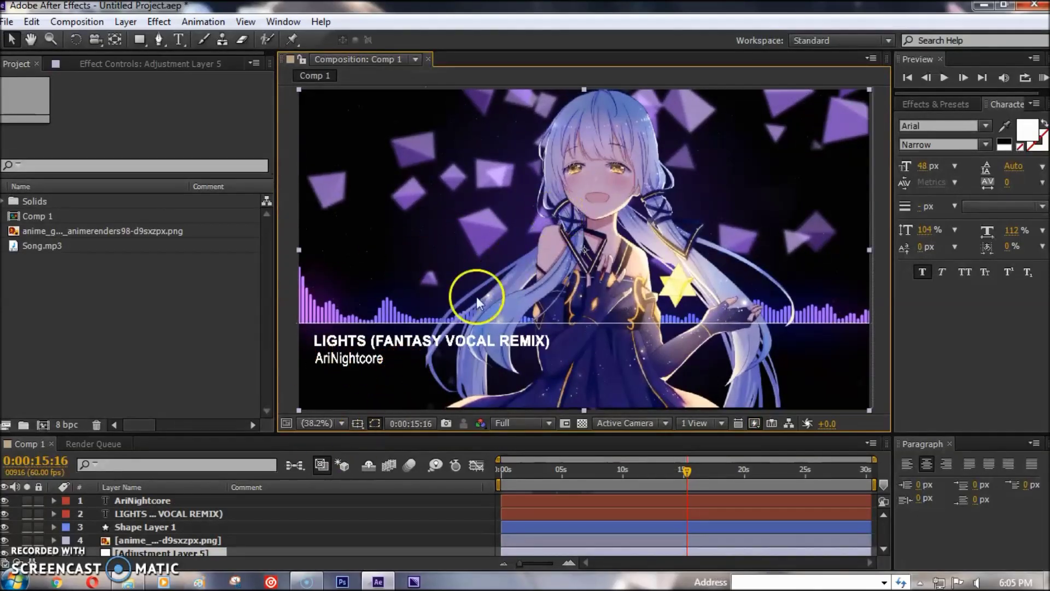
- Preview the composition from the start
{"action": "left_click", "coordinate": [177, 501]}
{"action": "key", "text": "Return"}
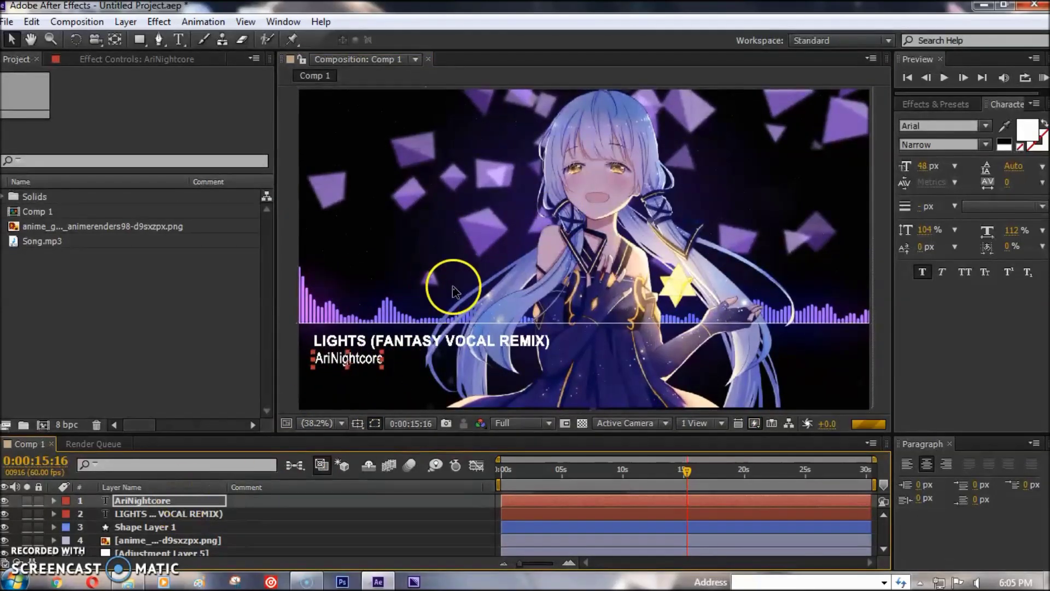
{"action": "left_click", "coordinate": [927, 105]}
{"action": "left_click", "coordinate": [737, 301]}
{"action": "left_click", "coordinate": [249, 372]}
{"action": "key", "text": "KP_0"}
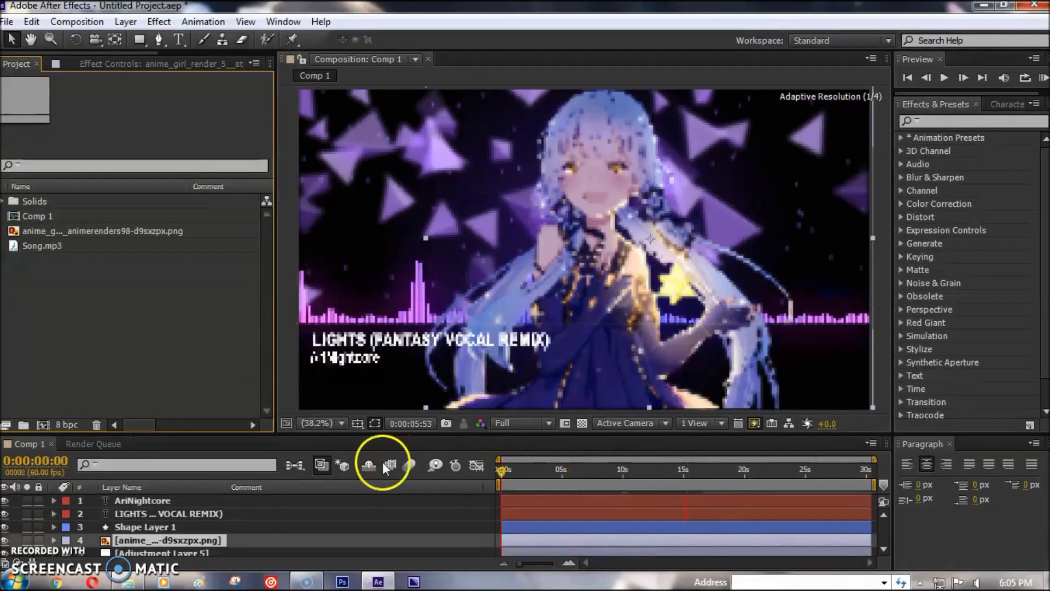
- Stop the preview and review Comp 1's Composition Settings without changes
{"action": "left_click", "coordinate": [287, 326]}
{"action": "left_click", "coordinate": [53, 23]}
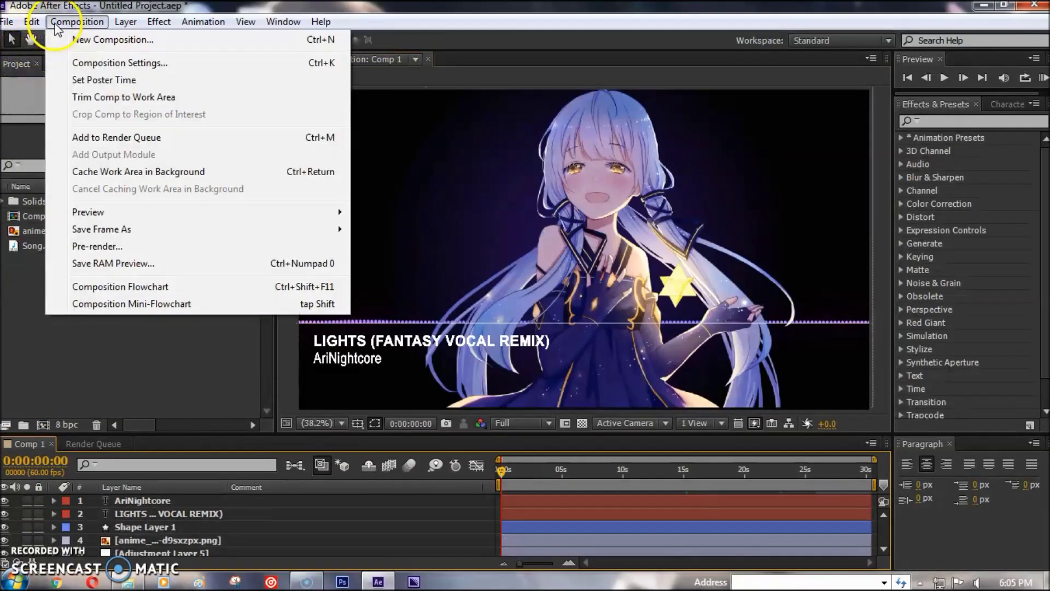
{"action": "left_click", "coordinate": [77, 61]}
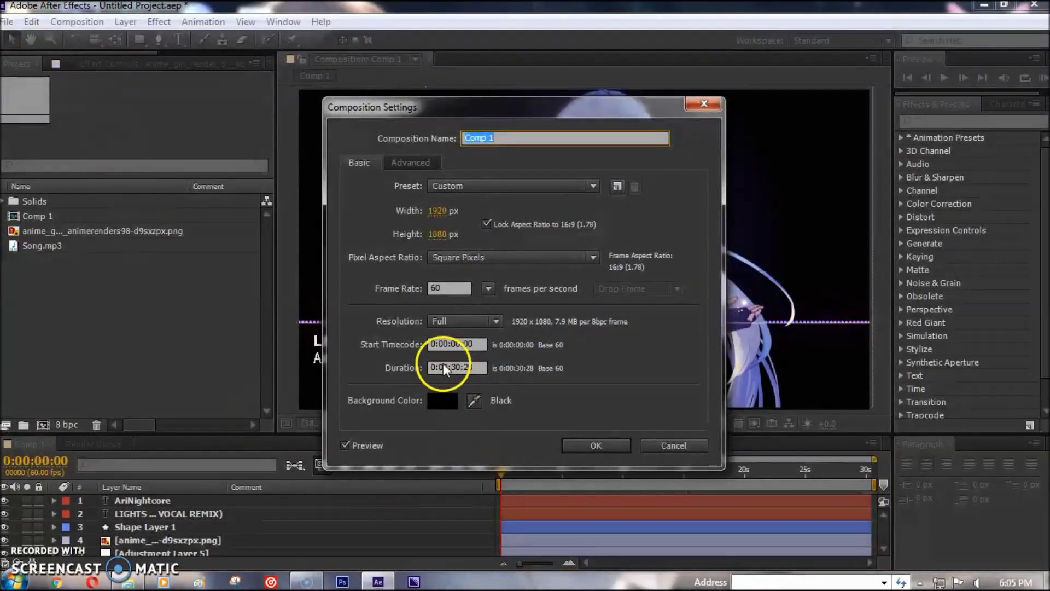
{"action": "left_click", "coordinate": [593, 445]}
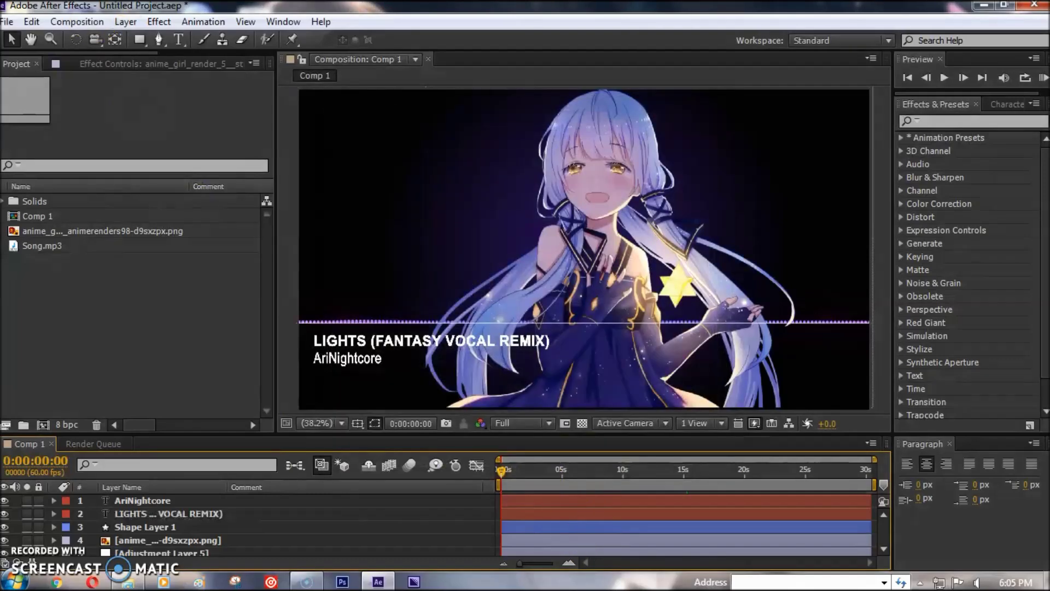
- Queue Comp 1 as the only render item, removing older items, and open Best Settings
{"action": "left_click", "coordinate": [76, 21]}
{"action": "left_click", "coordinate": [114, 138]}
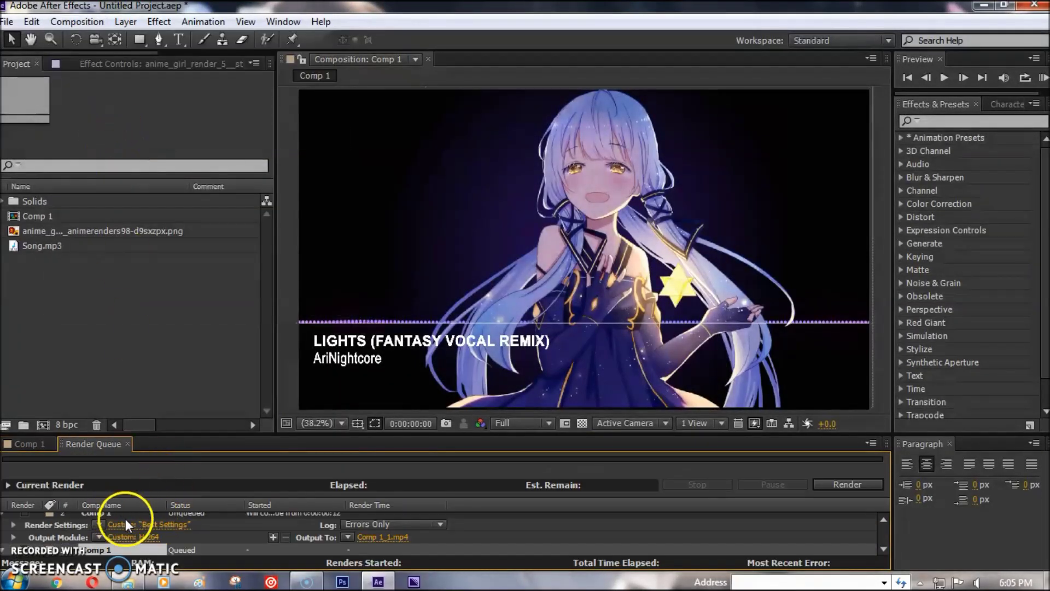
{"action": "left_click_drag", "start_coordinate": [179, 436], "coordinate": [183, 391]}
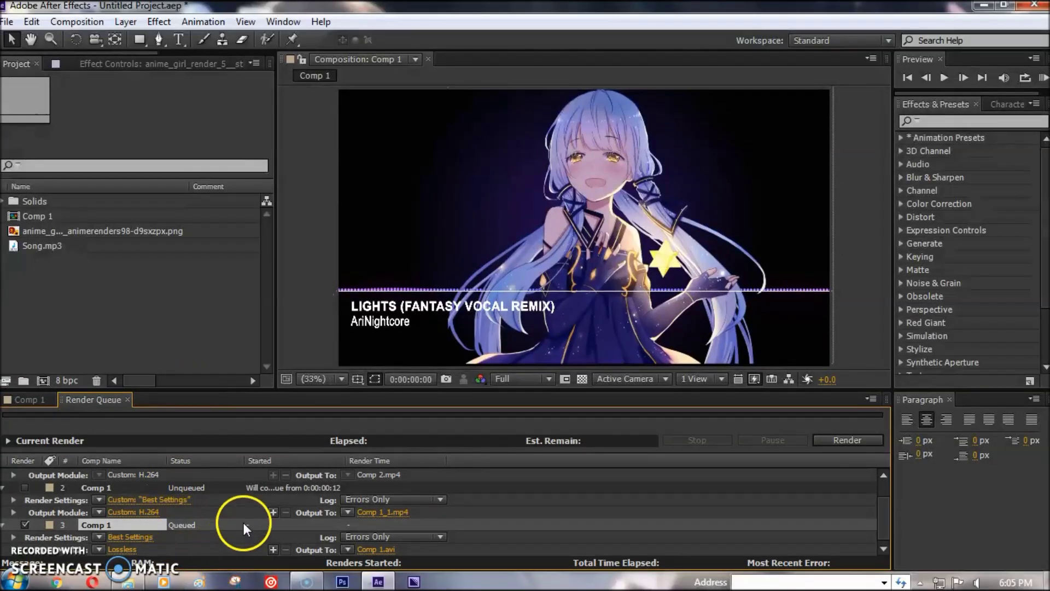
{"action": "left_click", "coordinate": [97, 487]}
{"action": "key", "text": "Delete"}
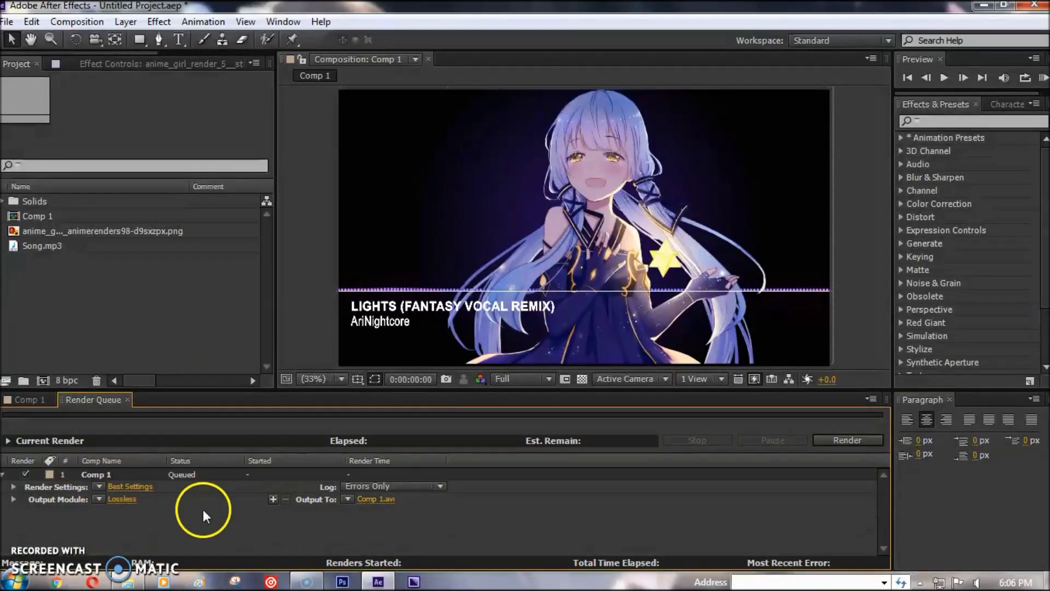
{"action": "left_click", "coordinate": [139, 488]}
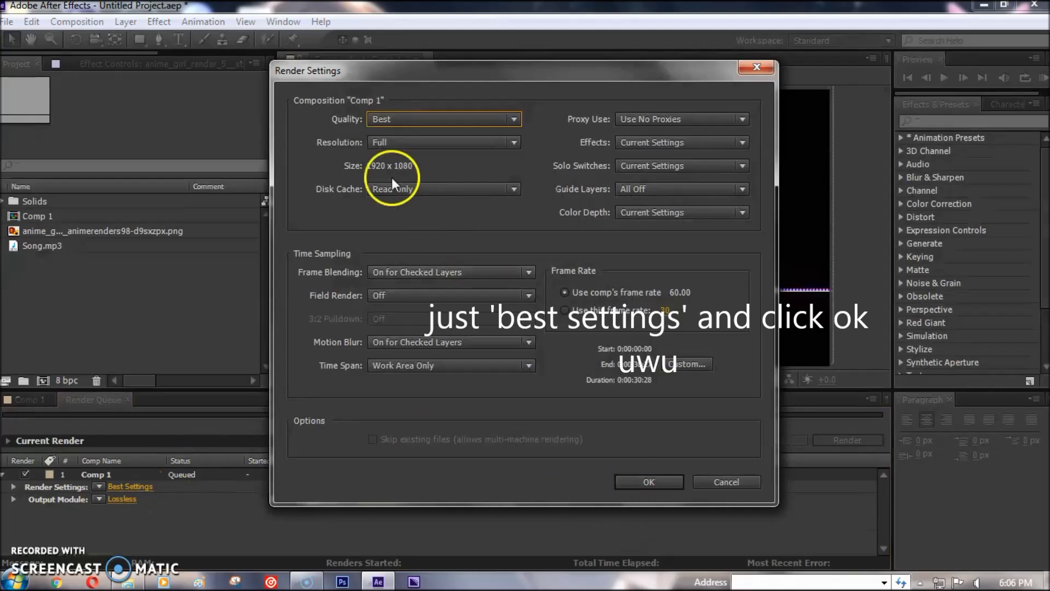
- Accept the best-quality render settings and set the output module to H.264 with audio output enabled
{"action": "left_click", "coordinate": [651, 480]}
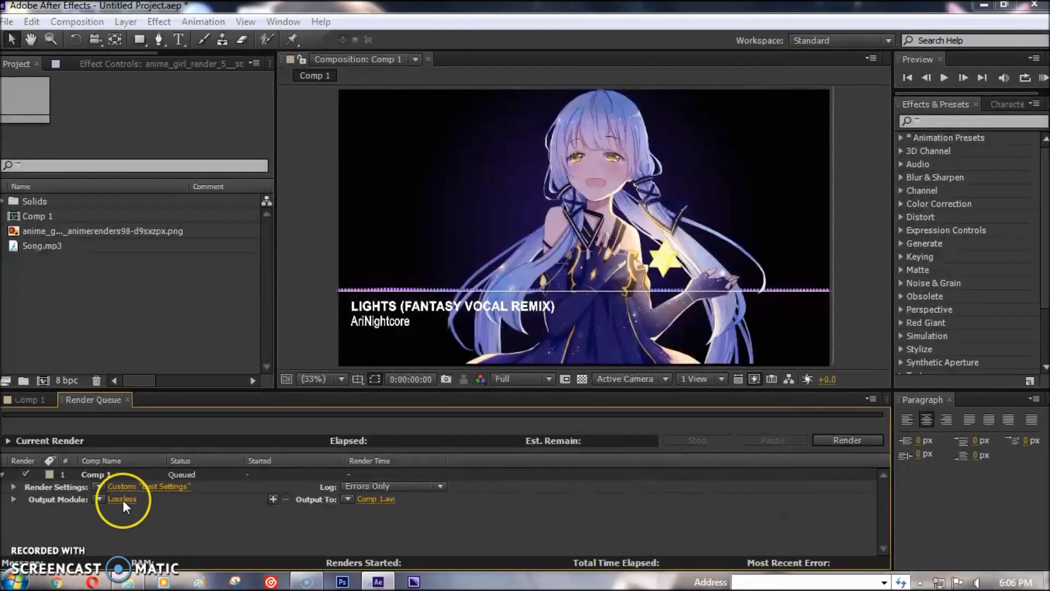
{"action": "left_click", "coordinate": [122, 500]}
{"action": "left_click", "coordinate": [432, 101]}
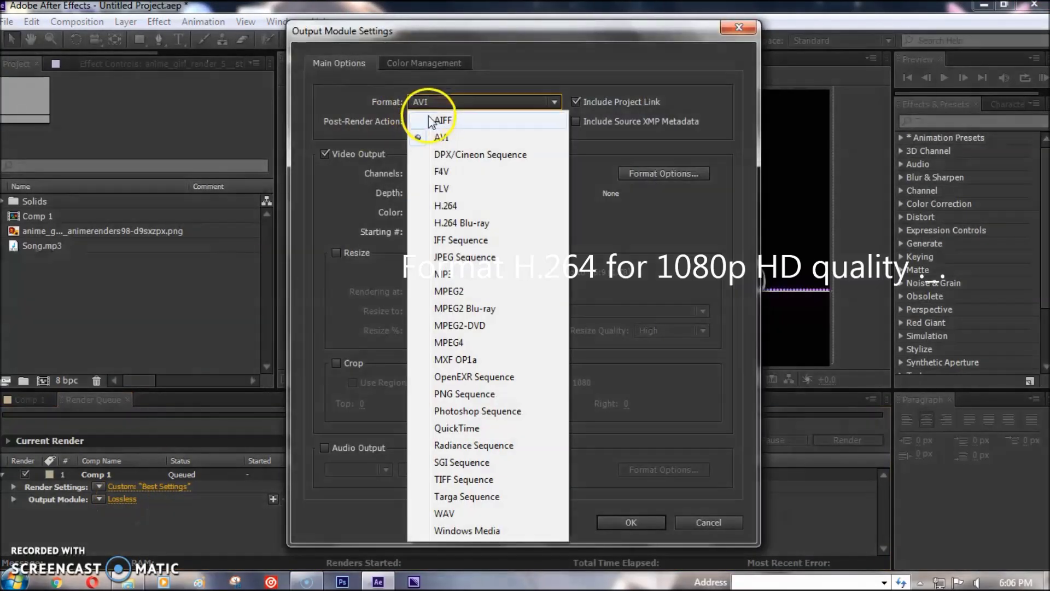
{"action": "left_click", "coordinate": [443, 207]}
{"action": "left_click", "coordinate": [325, 448]}
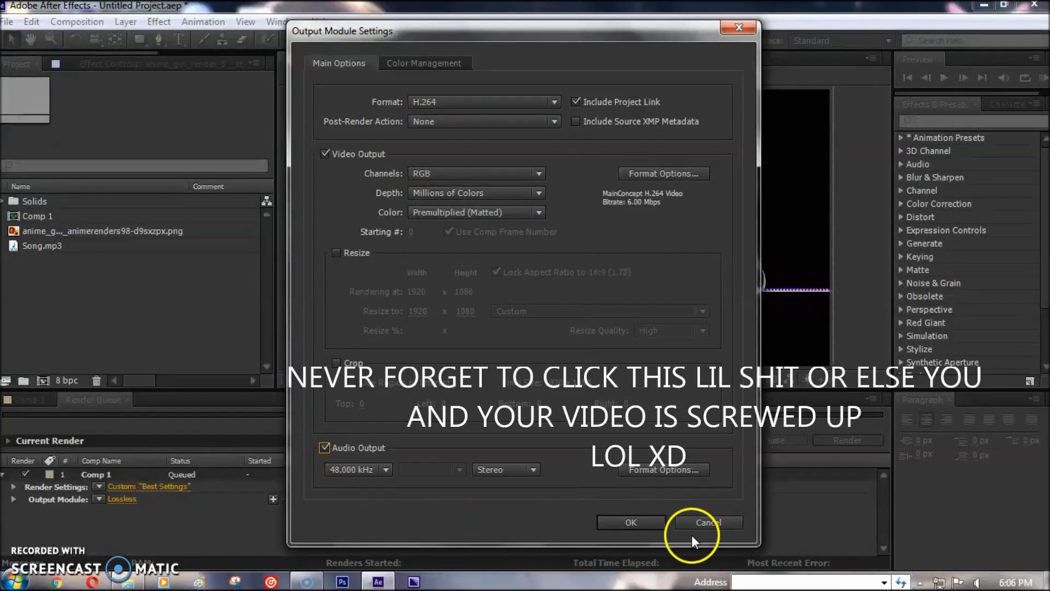
{"action": "left_click", "coordinate": [630, 522]}
- Save the output as Comp 1.mp4 and start rendering
{"action": "left_click", "coordinate": [391, 500]}
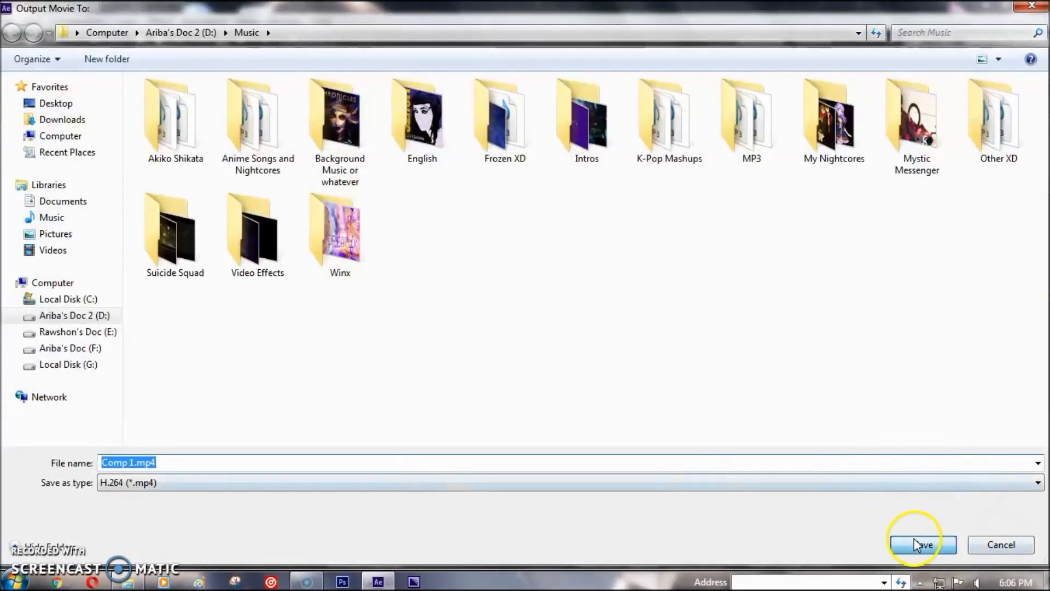
{"action": "left_click", "coordinate": [919, 542]}
{"action": "left_click", "coordinate": [864, 445]}
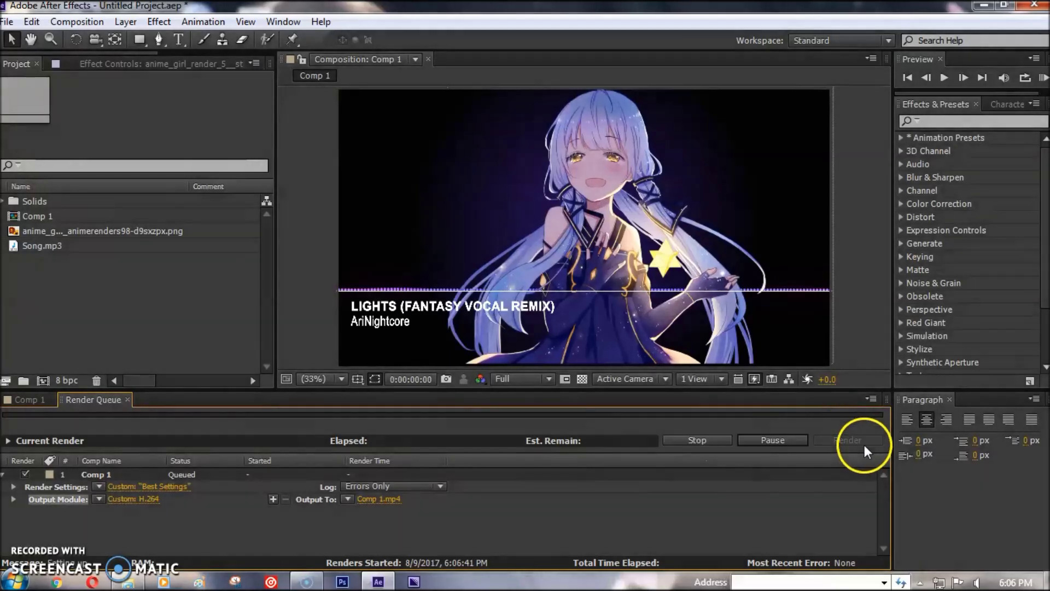